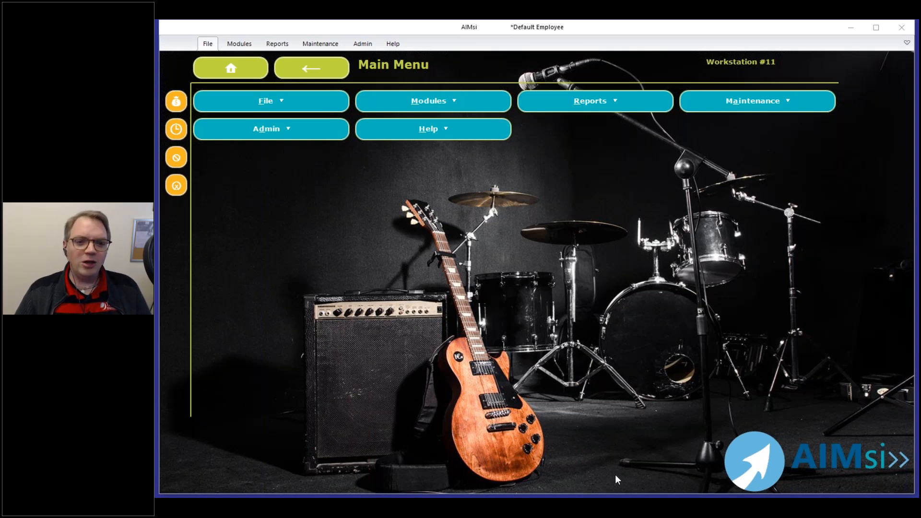
# Open Create Skus At New Location via Modules > Inventory > Utilities.
pyautogui.click(426, 99)
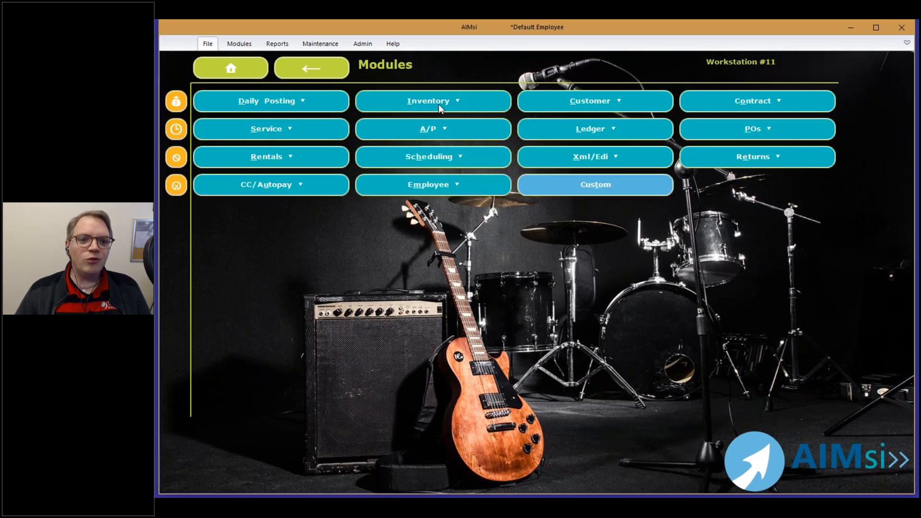
pyautogui.click(439, 105)
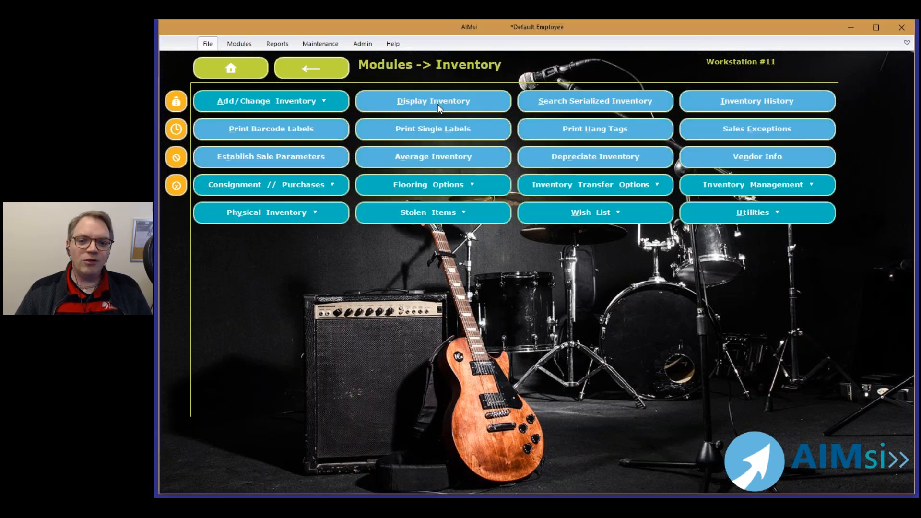
pyautogui.click(725, 215)
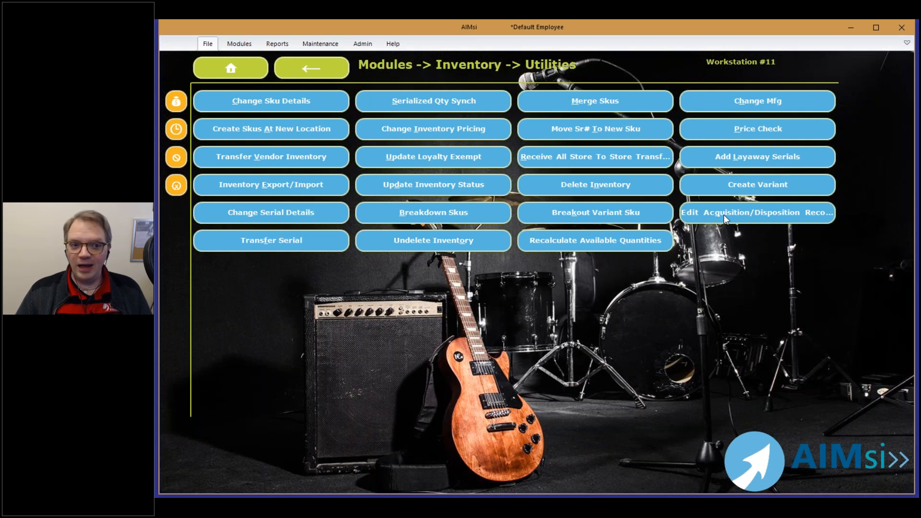
pyautogui.click(297, 126)
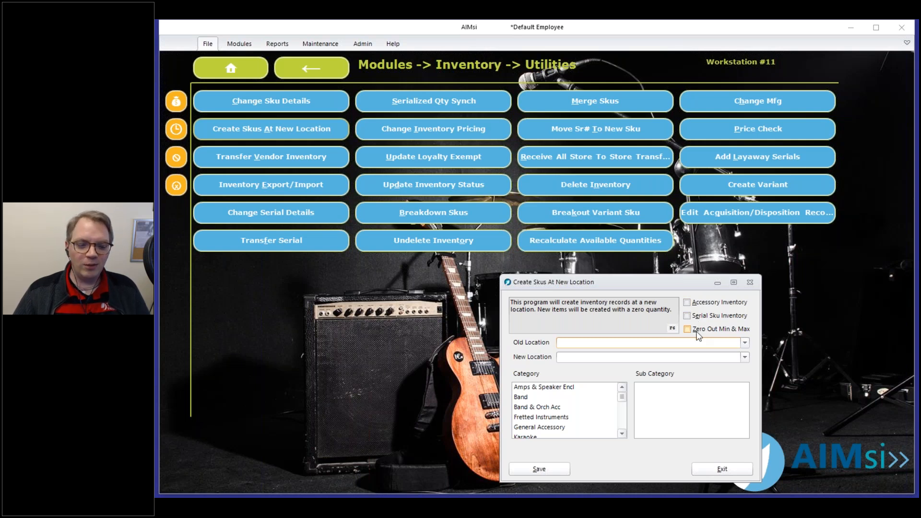
# Include Accessory and Serial Sku inventory, copying SKUs from Dubuque to Iowa City.
pyautogui.click(688, 302)
pyautogui.click(687, 316)
pyautogui.click(616, 345)
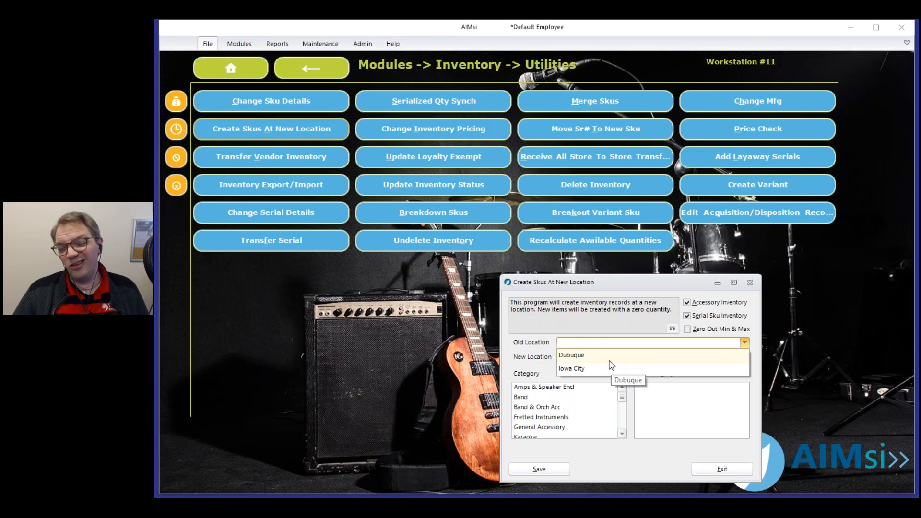
pyautogui.click(610, 361)
pyautogui.click(626, 359)
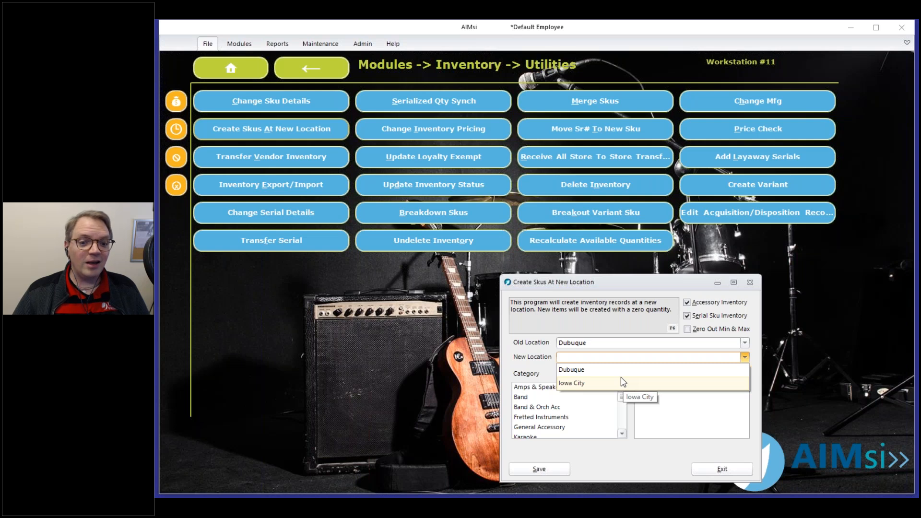
pyautogui.click(621, 379)
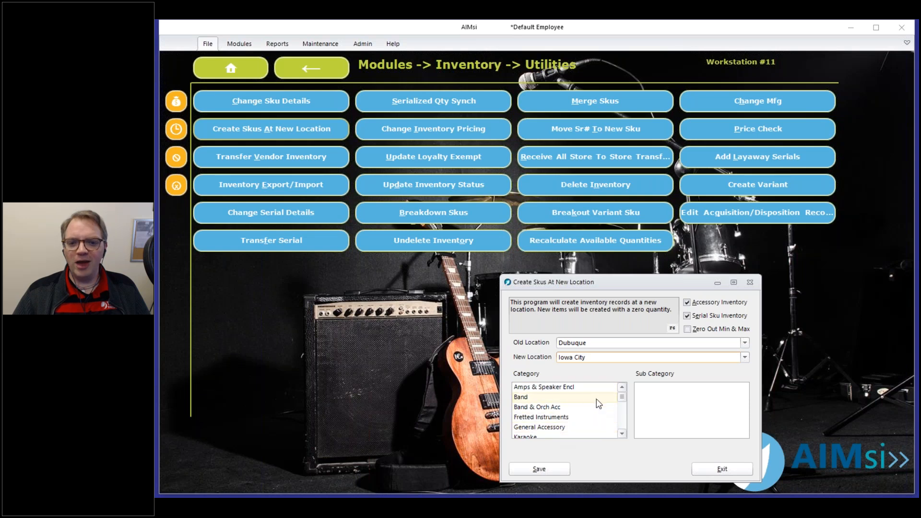
# Multi-select Fretted Instruments, Amps & Speaker Encl, General Accessory and Band & Orch Acc categories.
pyautogui.click(571, 417)
pyautogui.click(583, 387)
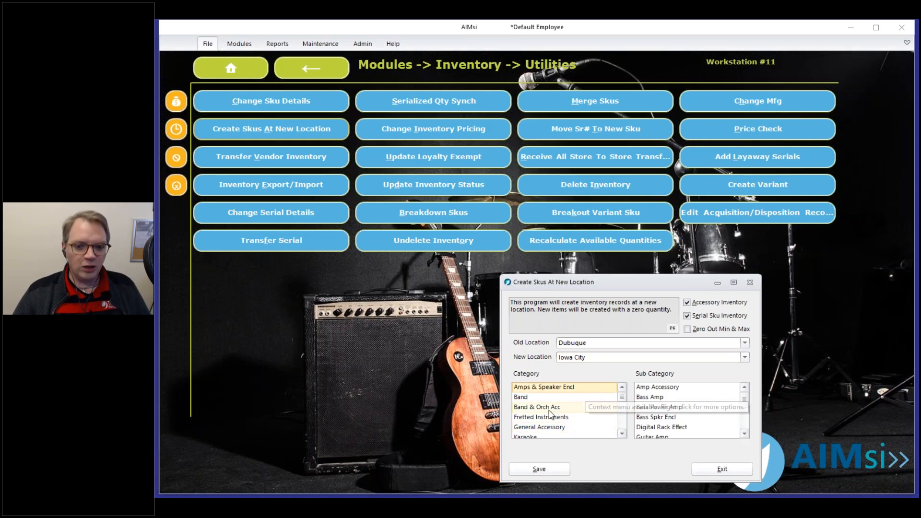
pyautogui.click(558, 428)
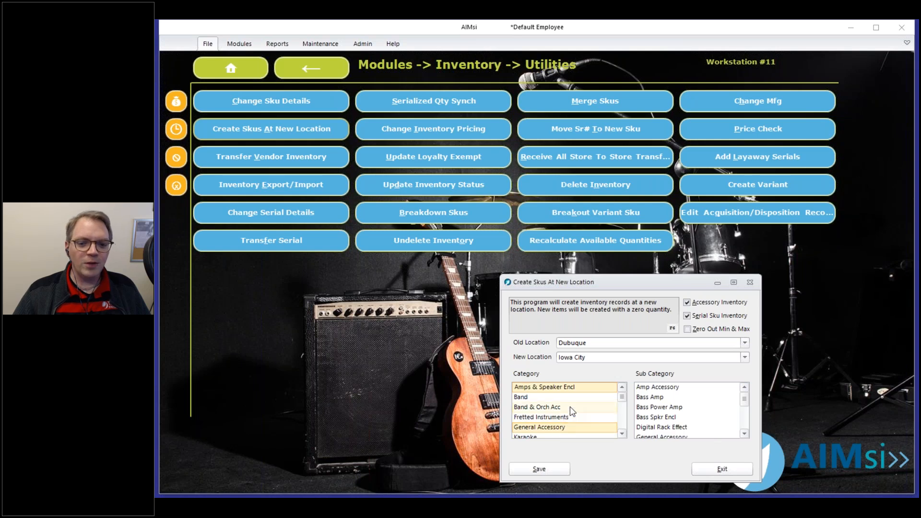
pyautogui.click(571, 409)
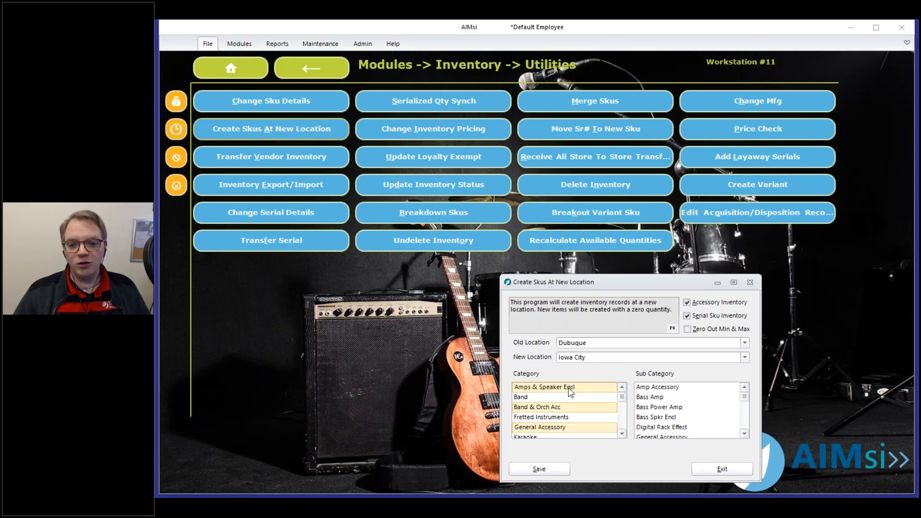
pyautogui.click(570, 390)
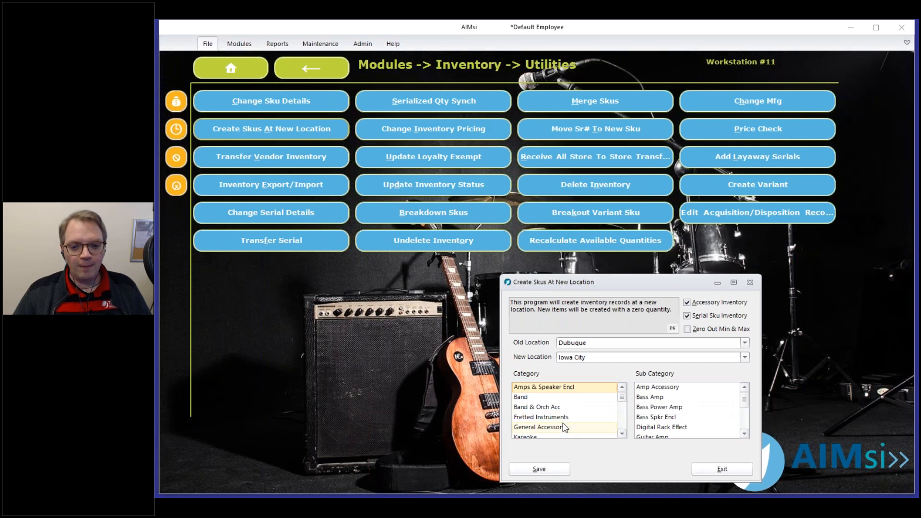
pyautogui.click(567, 419)
pyautogui.click(570, 407)
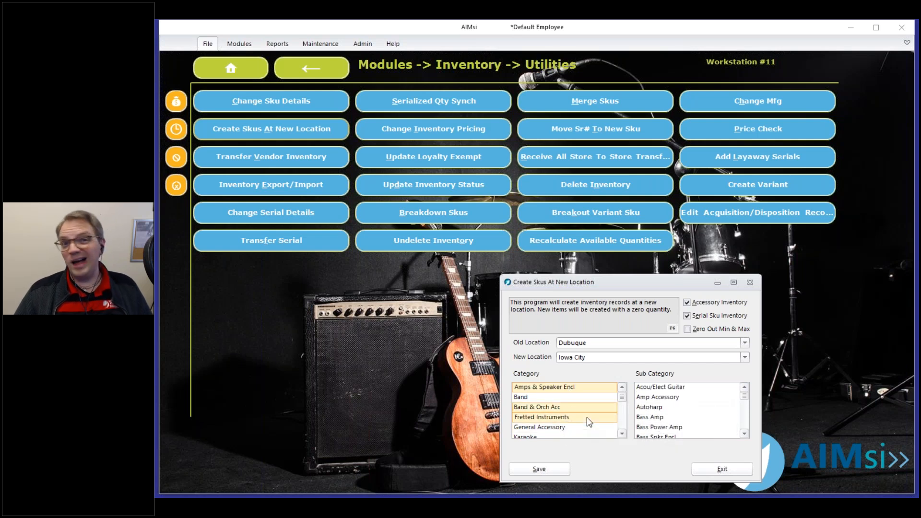
# Deselect Fretted Instruments and Band & Orch Acc, range-select through General Accessory, then pick only Fretted Instruments.
pyautogui.click(589, 417)
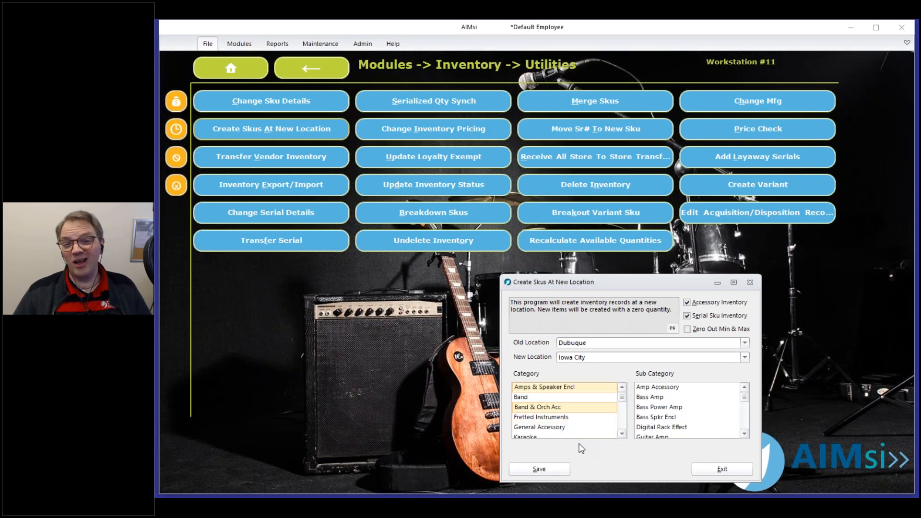
pyautogui.click(566, 407)
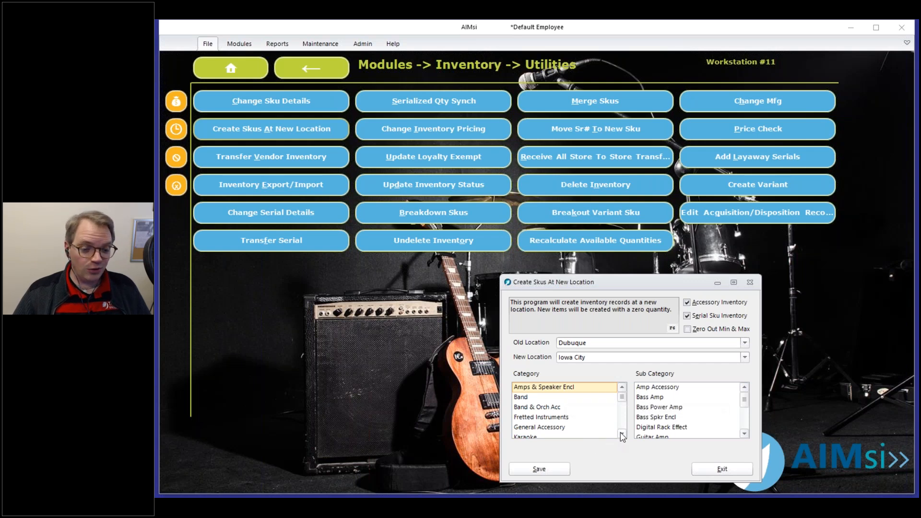
pyautogui.keyDown('shift'); pyautogui.click(536, 428); pyautogui.keyUp('shift')
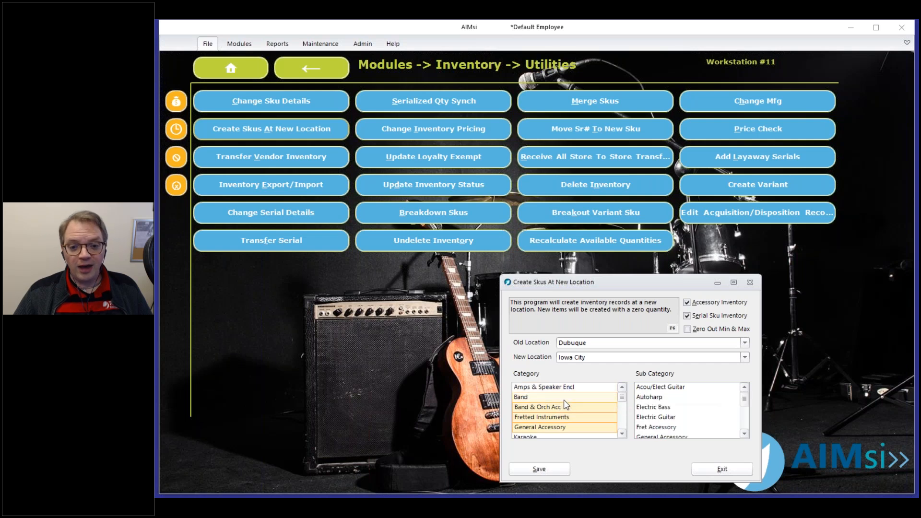
pyautogui.click(560, 424)
pyautogui.click(565, 418)
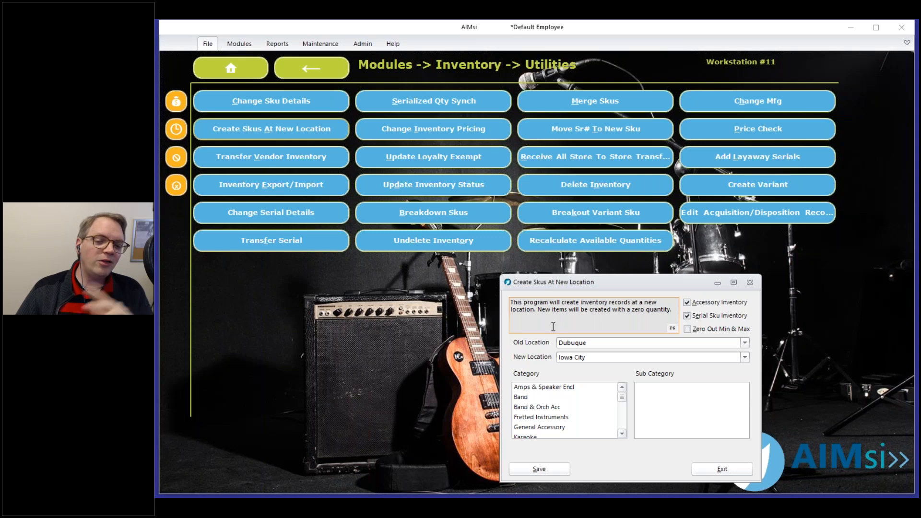
pyautogui.moveTo(662, 314); pyautogui.dragTo(674, 313)
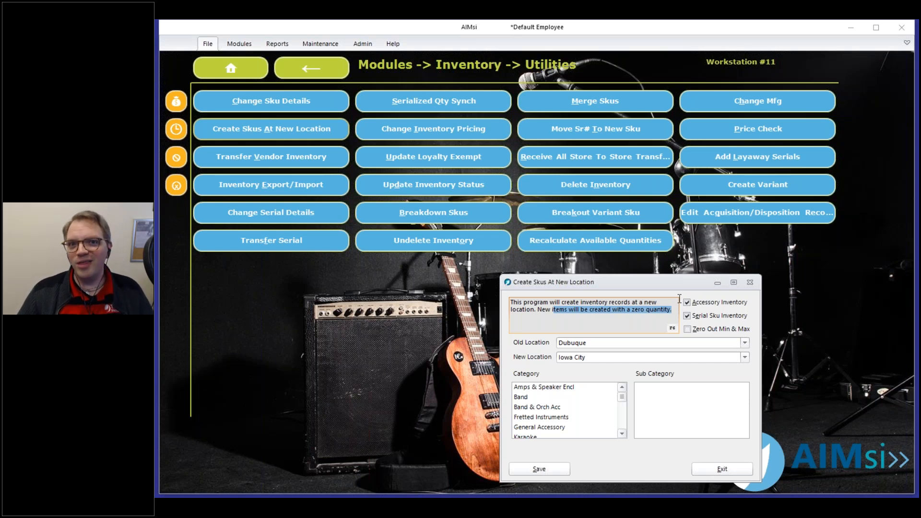
# Exit the utility and start a Store To Store Transfer from Inventory Transfer Options.
pyautogui.click(721, 469)
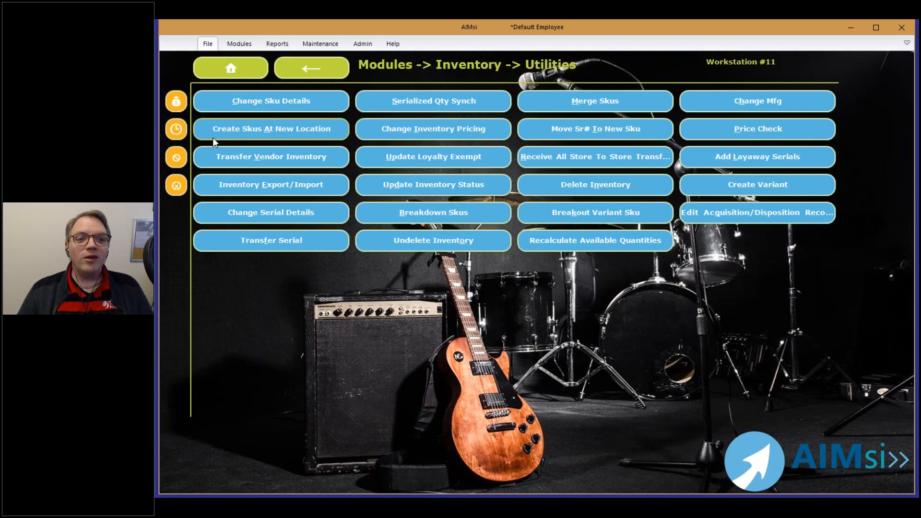
pyautogui.click(315, 72)
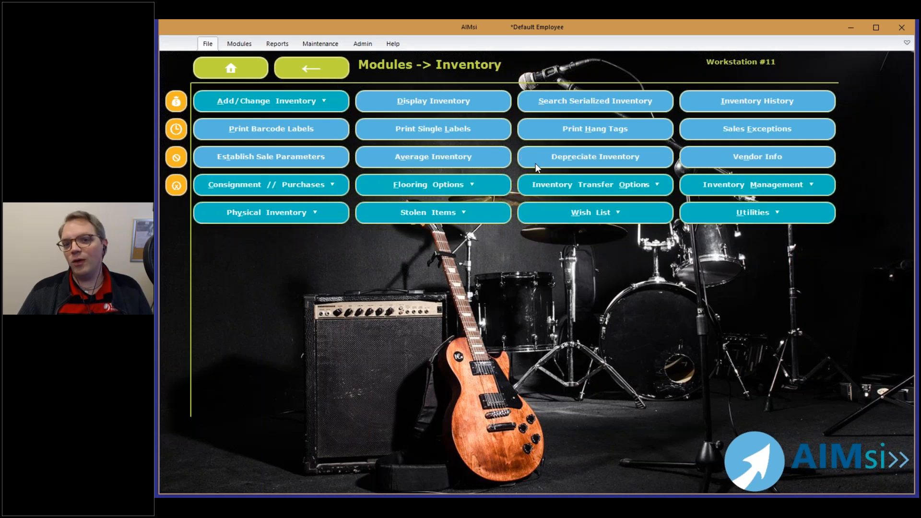
pyautogui.click(565, 185)
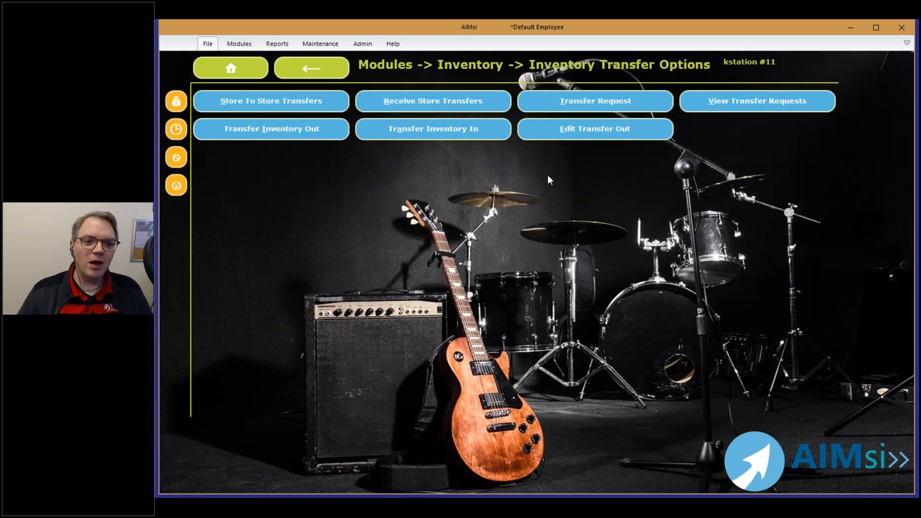
pyautogui.click(293, 102)
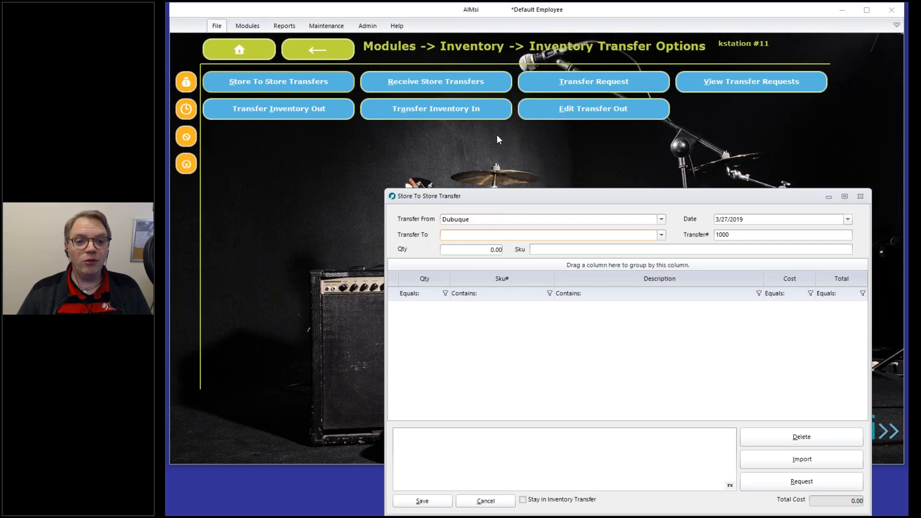
# Set Transfer From to Iowa City and Transfer To to Dubuque, then select the Transfer# field.
pyautogui.click(469, 220)
pyautogui.click(469, 230)
pyautogui.click(473, 235)
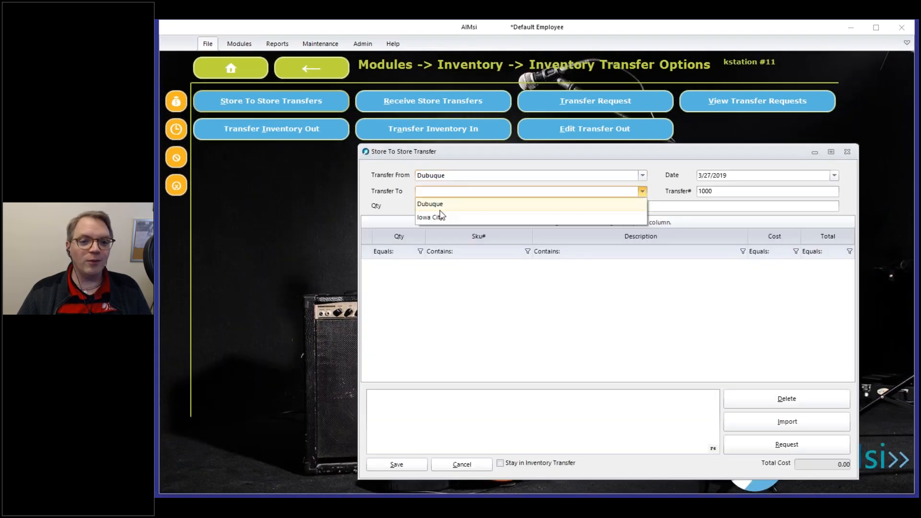
pyautogui.click(437, 219)
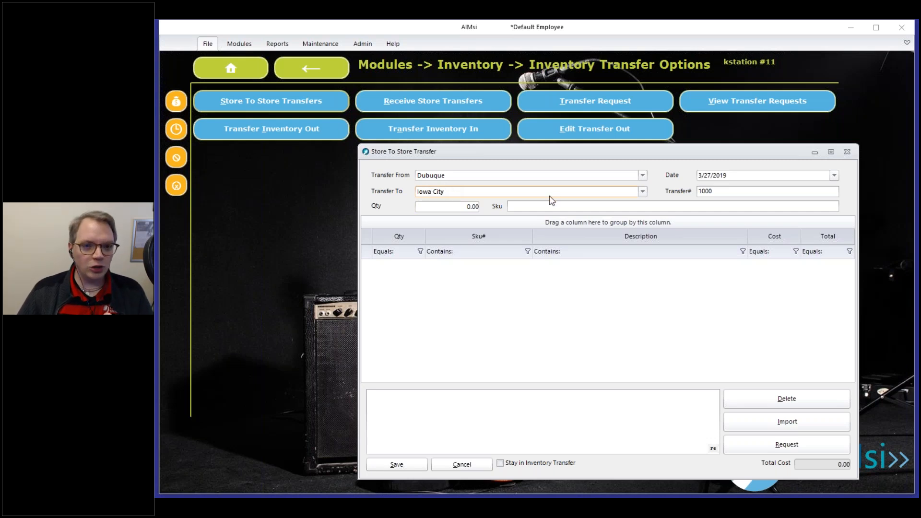
pyautogui.click(548, 176)
pyautogui.click(537, 201)
pyautogui.click(535, 192)
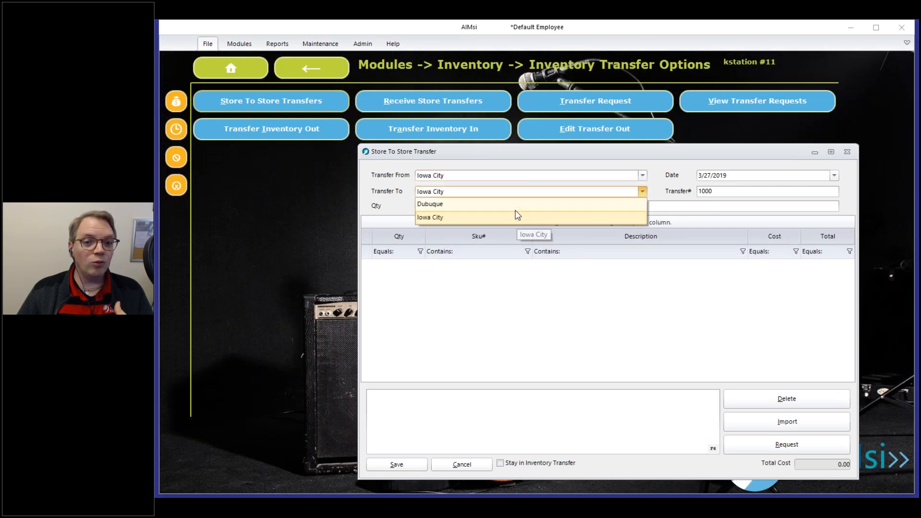
pyautogui.click(521, 205)
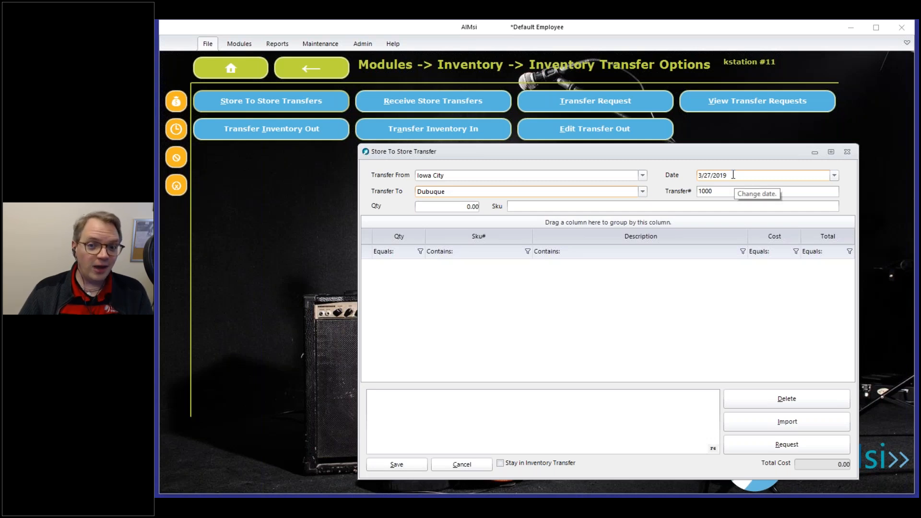
pyautogui.click(723, 192)
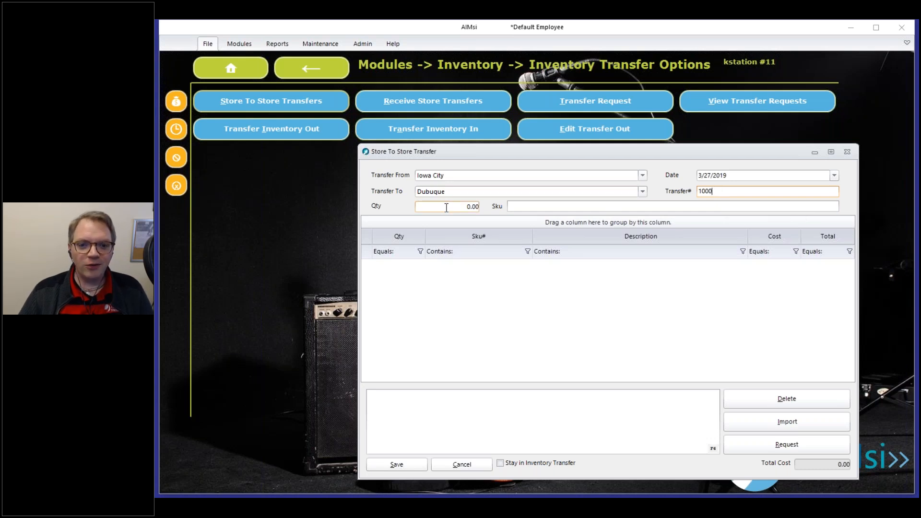
# Add Valve Oil (RT14) to the transfer at quantity 1.
pyautogui.press('Tab')
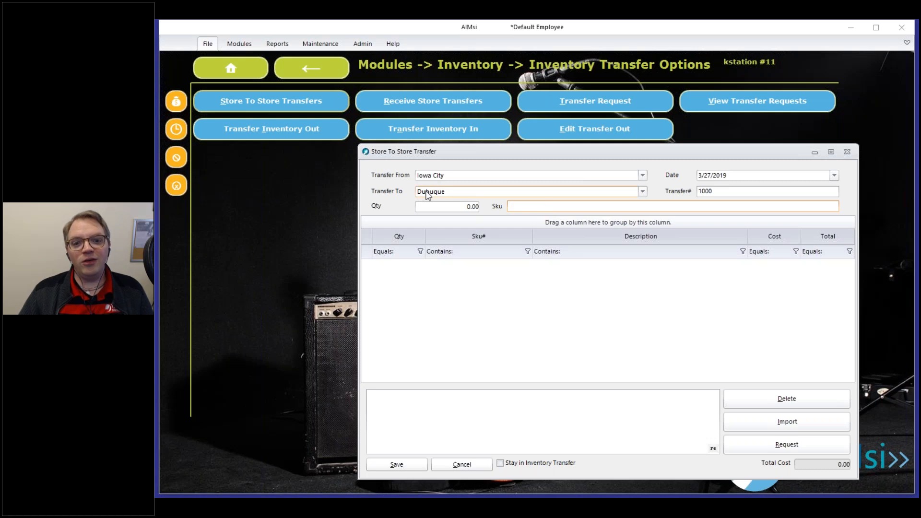
pyautogui.click(444, 206)
pyautogui.write('1')
pyautogui.press('Tab')
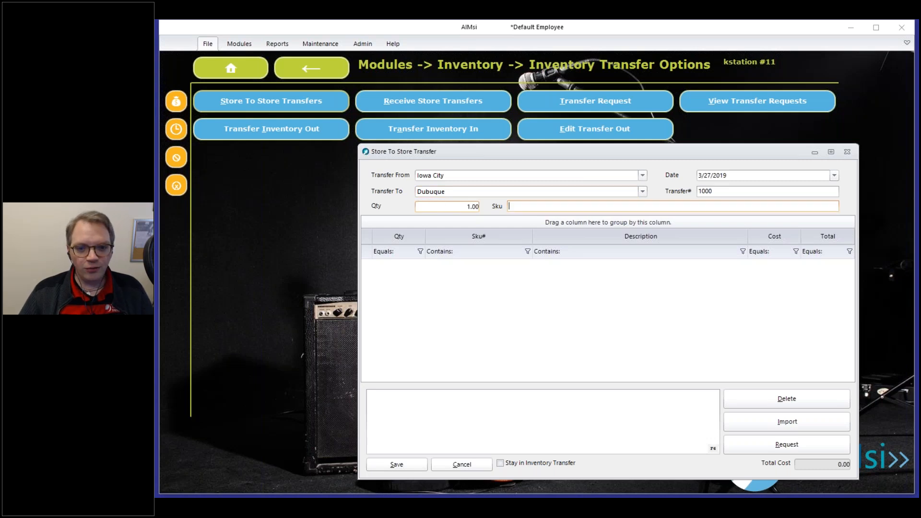
pyautogui.write('RT14')
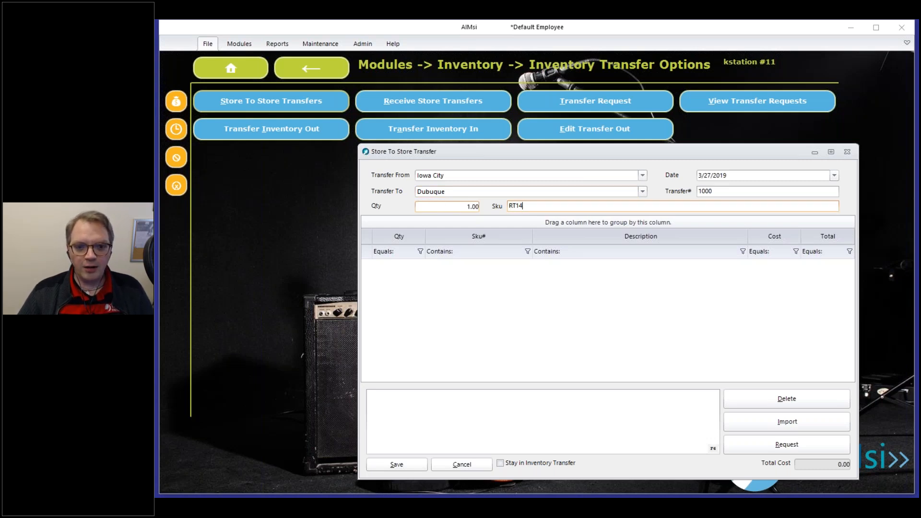
pyautogui.press('Tab')
# Add 2 Music Stands (KB400N) and bring up the transfer import-file window.
pyautogui.write('2')
pyautogui.press('Tab')
pyautogui.write('KB400N')
pyautogui.press('Return')
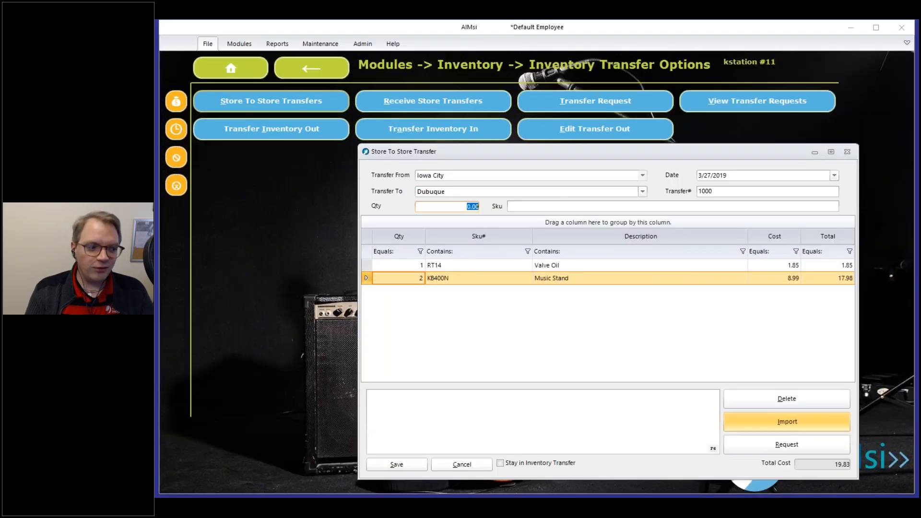
pyautogui.click(817, 430)
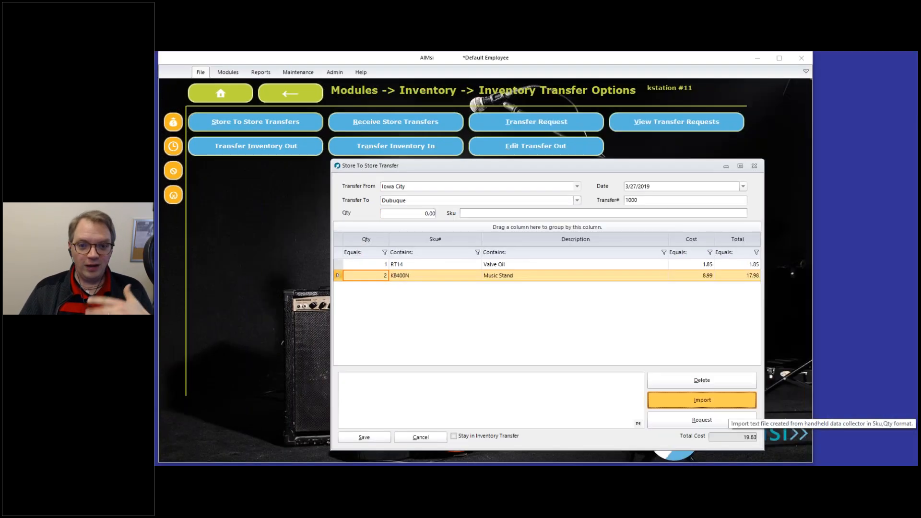
pyautogui.click(727, 403)
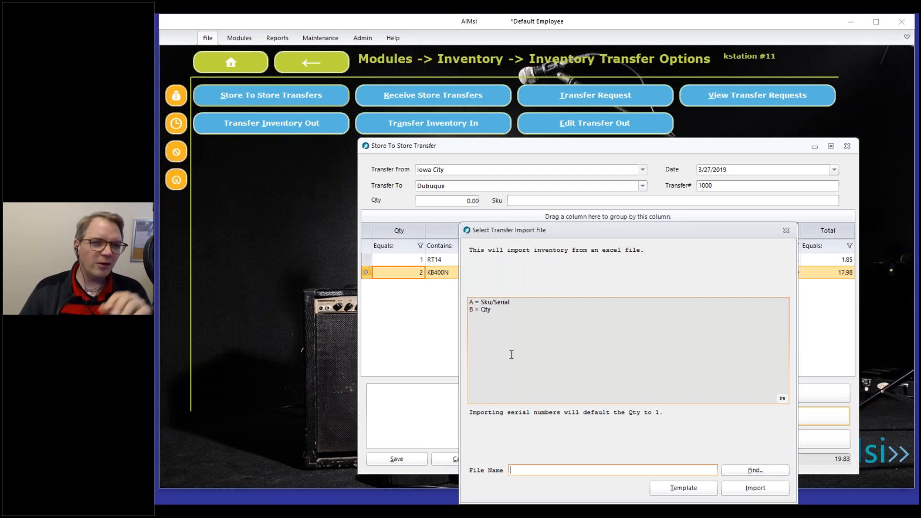
# Review the Sku/Serial and Qty import columns, close the import window, and cancel the transfer.
pyautogui.doubleClick(484, 301)
pyautogui.doubleClick(487, 310)
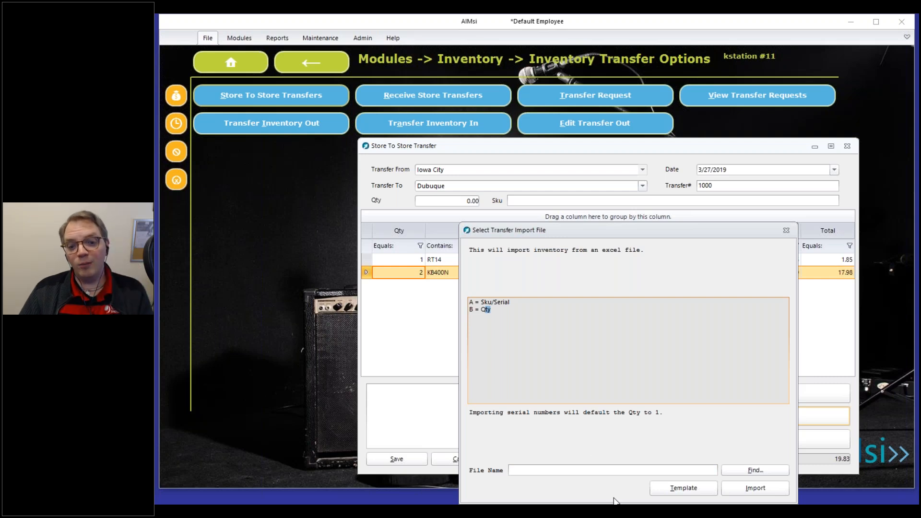
pyautogui.click(477, 413)
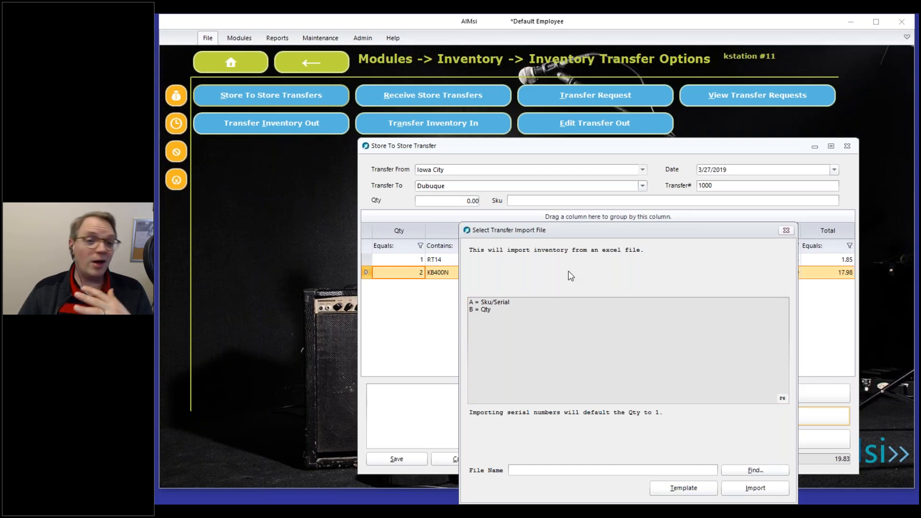
pyautogui.press('Escape')
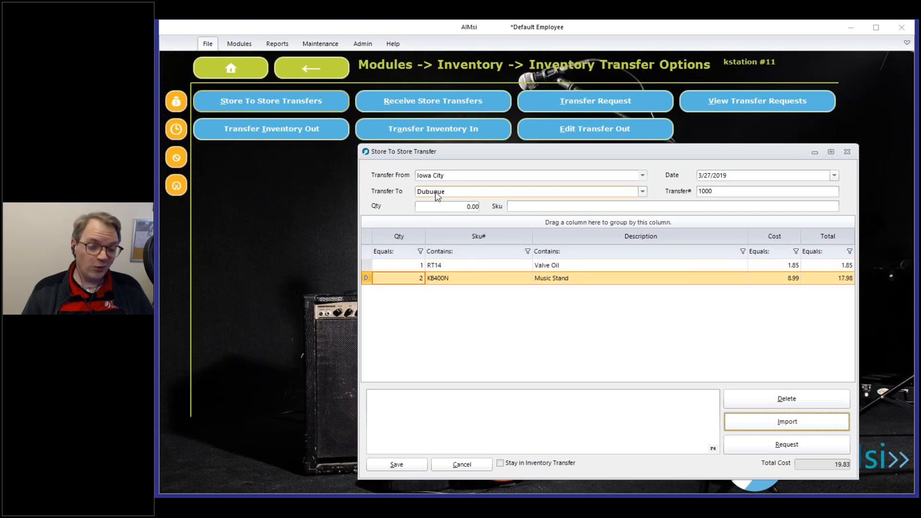
pyautogui.click(456, 464)
# Discard the transfer, open System Variables filtered by 'trans', and select TranStor2StorInTransit.
pyautogui.click(625, 410)
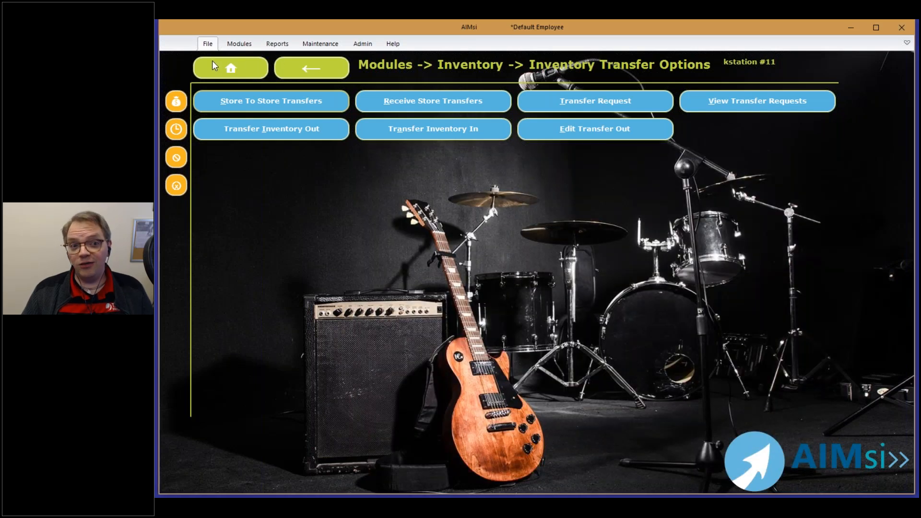
pyautogui.click(245, 63)
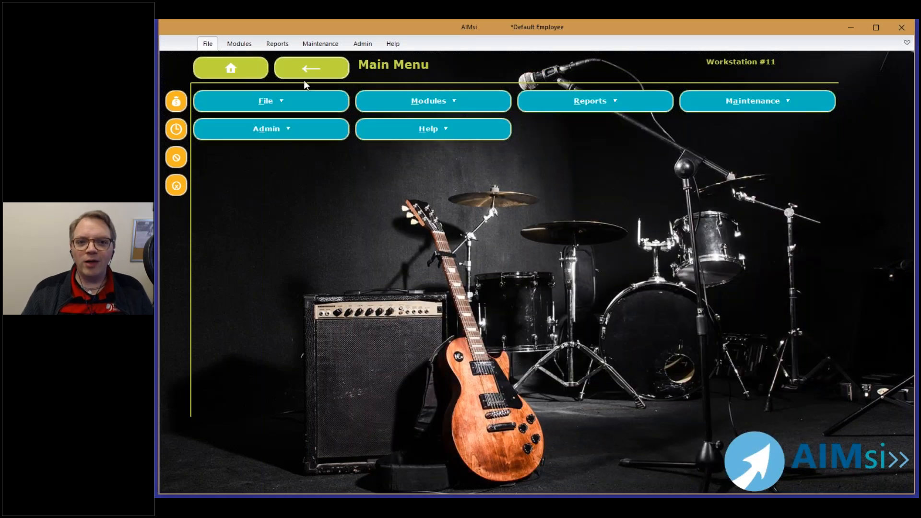
pyautogui.click(687, 105)
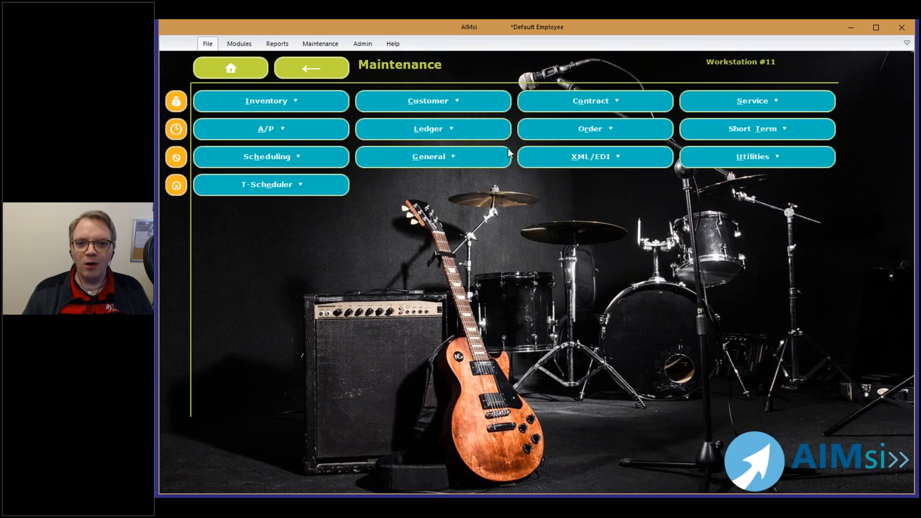
pyautogui.click(418, 162)
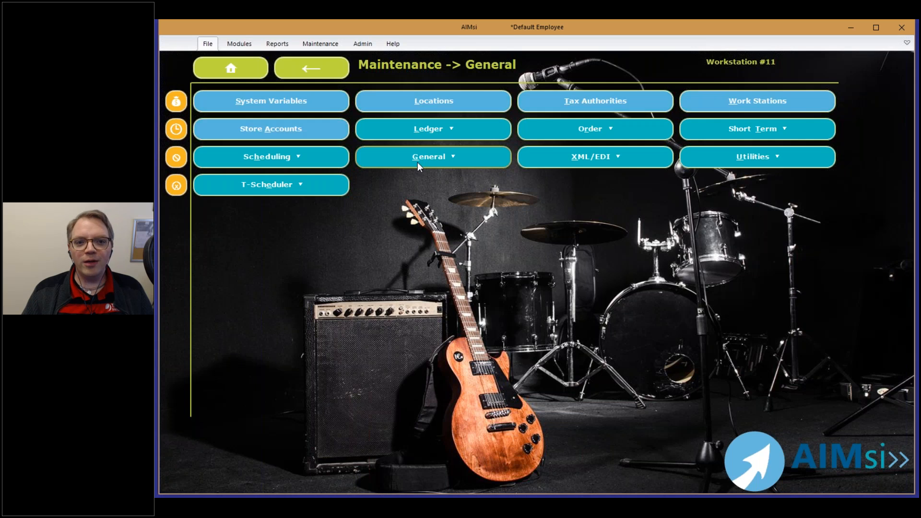
pyautogui.click(323, 100)
pyautogui.write('trans')
pyautogui.press('Return')
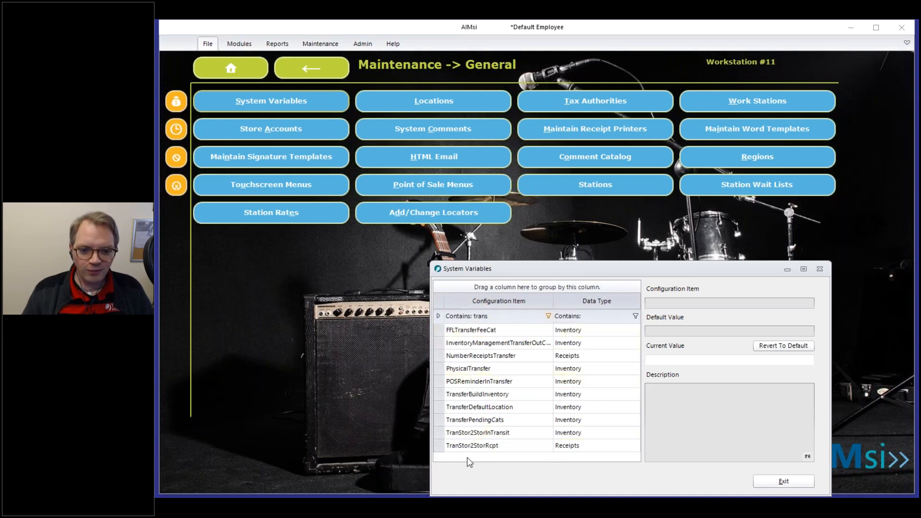
pyautogui.click(467, 436)
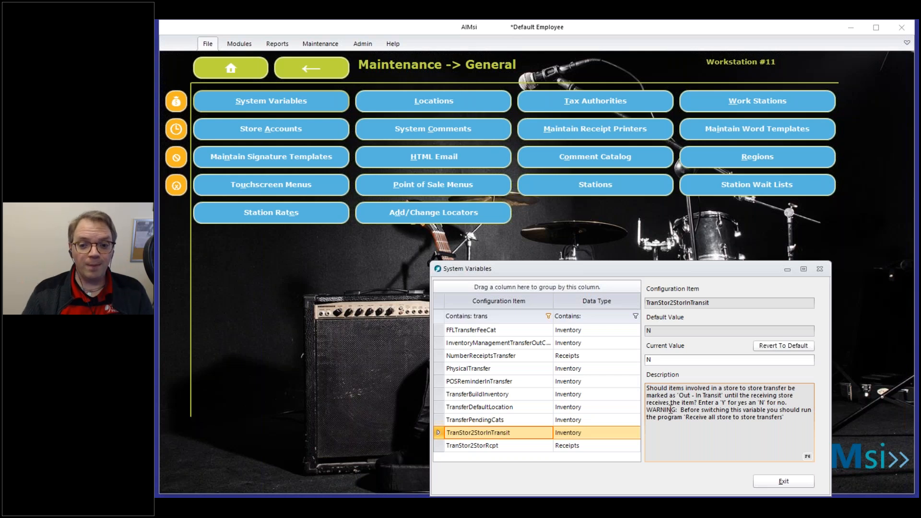
# Replace TranStor2StorInTransit's current value N with Y, noting the Receive all store to store transfers program.
pyautogui.doubleClick(671, 360)
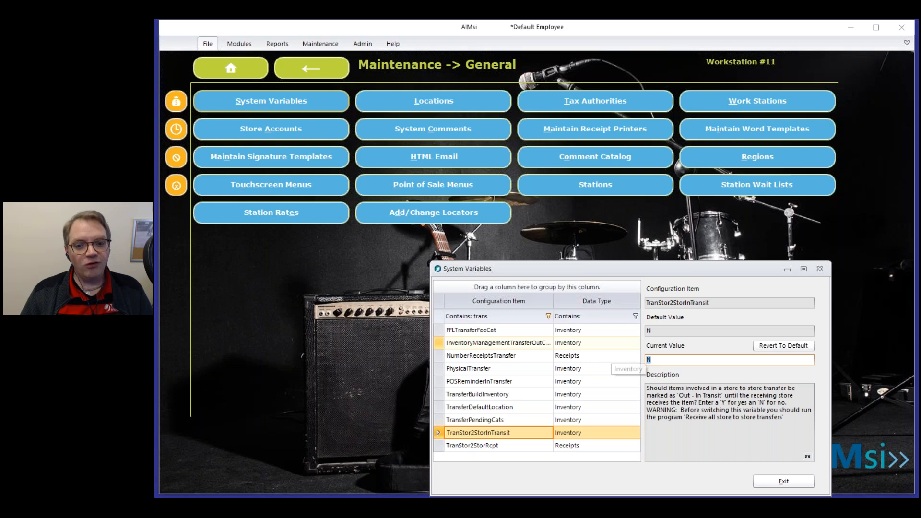
pyautogui.write('Y')
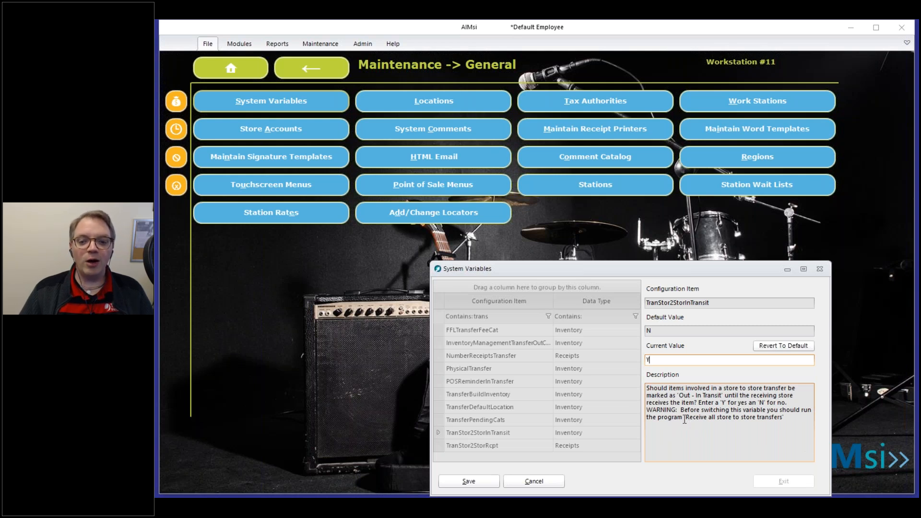
pyautogui.moveTo(683, 423); pyautogui.dragTo(781, 426)
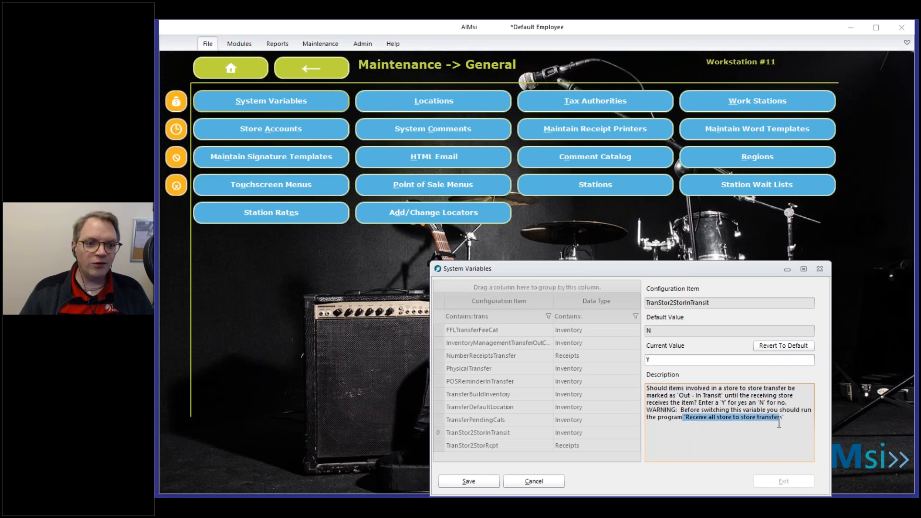
pyautogui.click(231, 70)
# Open and exit Receive All Store To Store Transfers, then cancel and close System Variables.
pyautogui.click(393, 105)
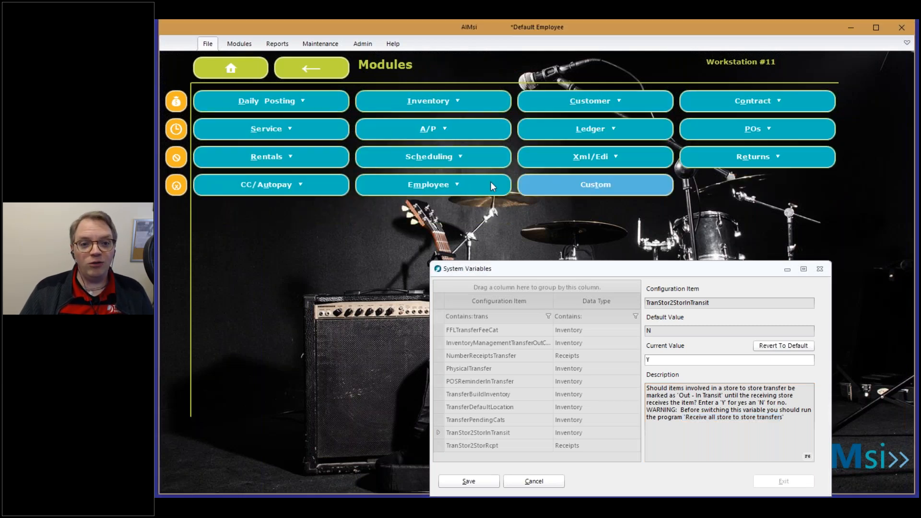
pyautogui.click(417, 108)
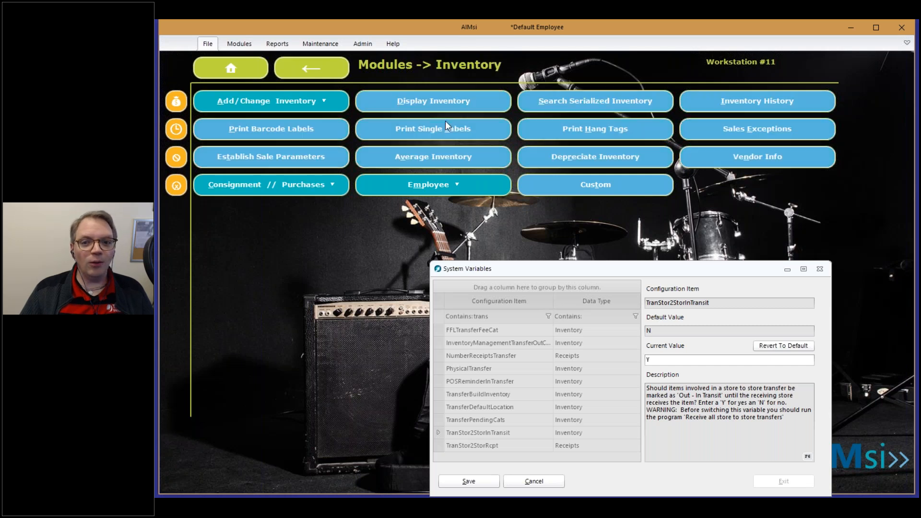
pyautogui.click(694, 206)
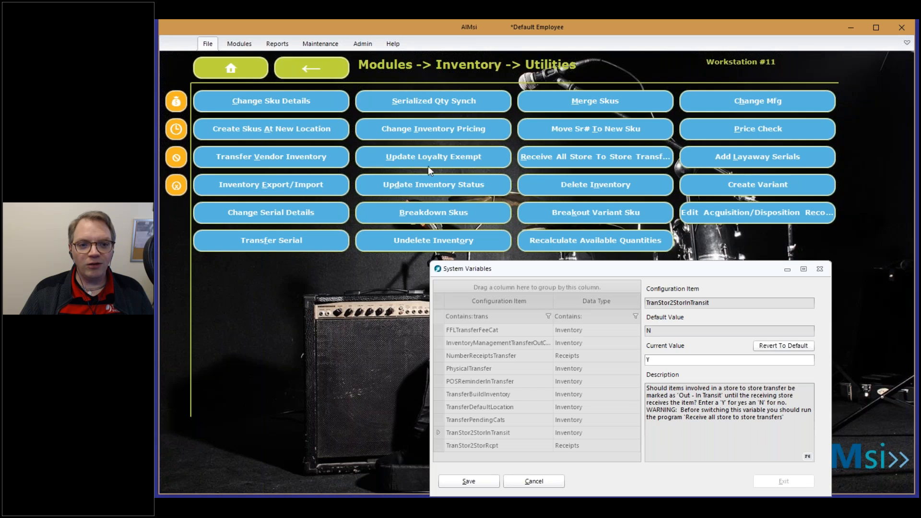
pyautogui.click(583, 159)
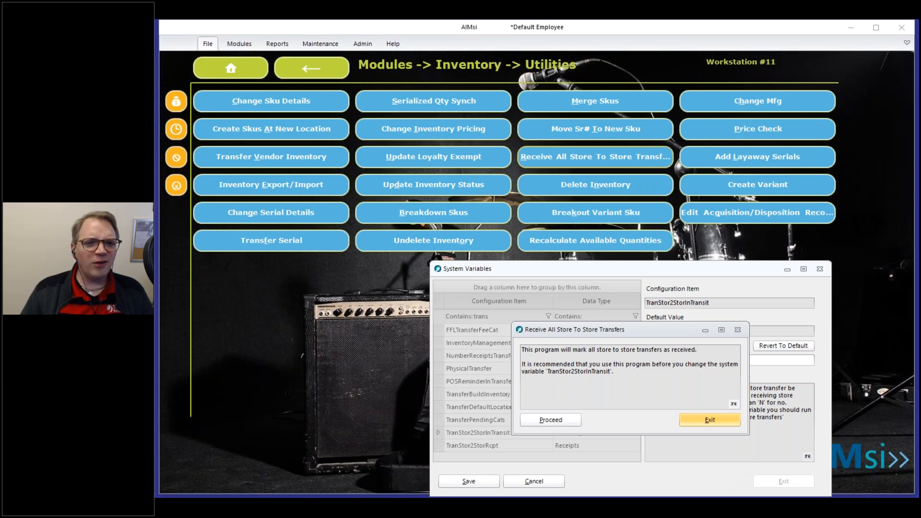
pyautogui.click(709, 420)
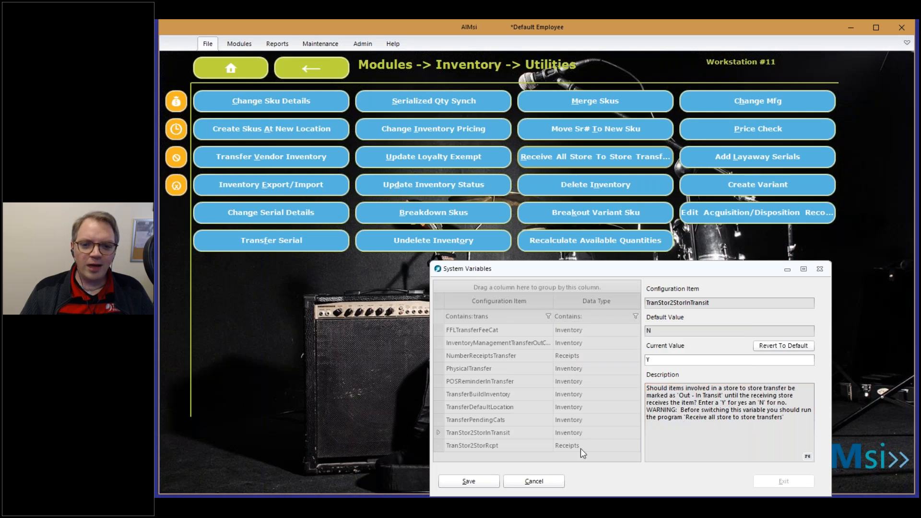
pyautogui.click(537, 486)
pyautogui.click(784, 482)
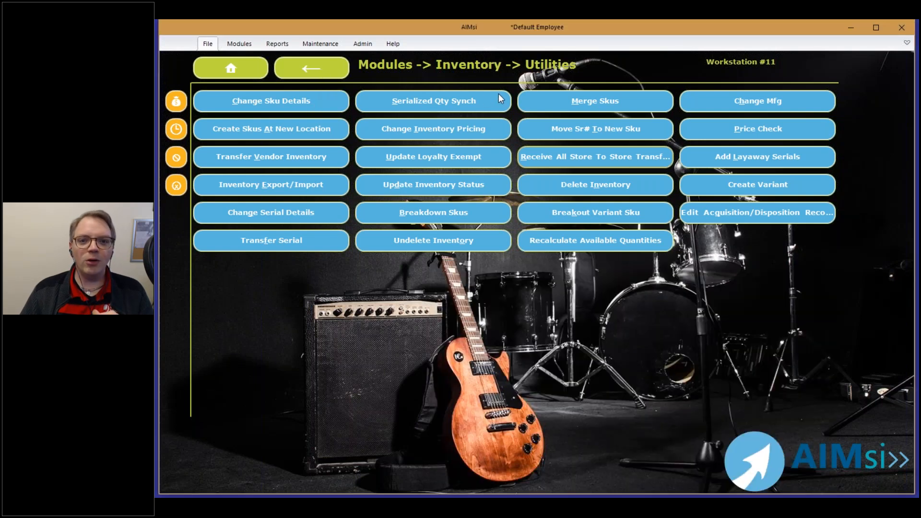
# Look up RT14 at Dubuque and open the Valve Oil details: 32 on hand, min/max 40–60.
pyautogui.click(327, 64)
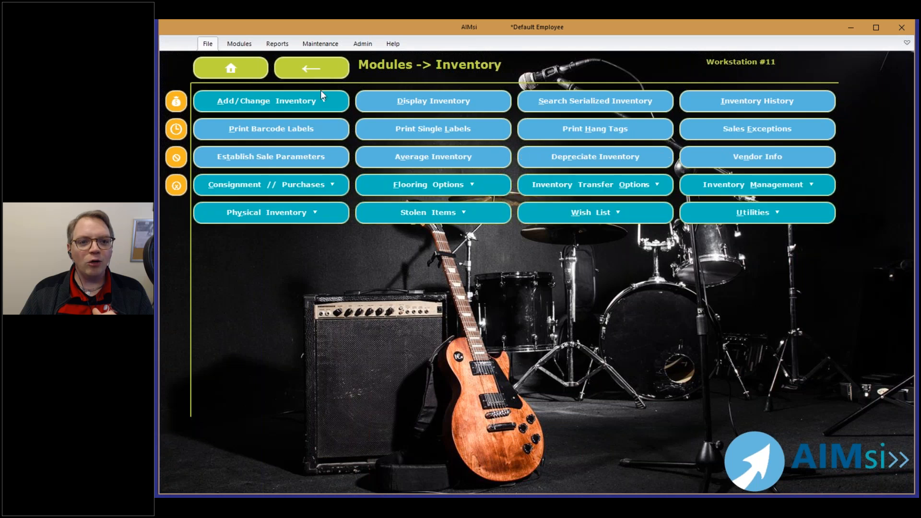
pyautogui.click(416, 94)
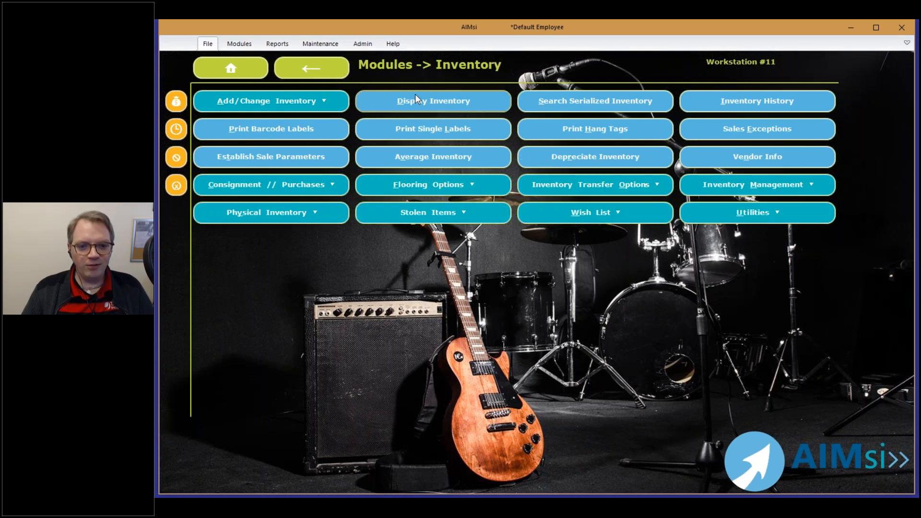
pyautogui.write('RT14')
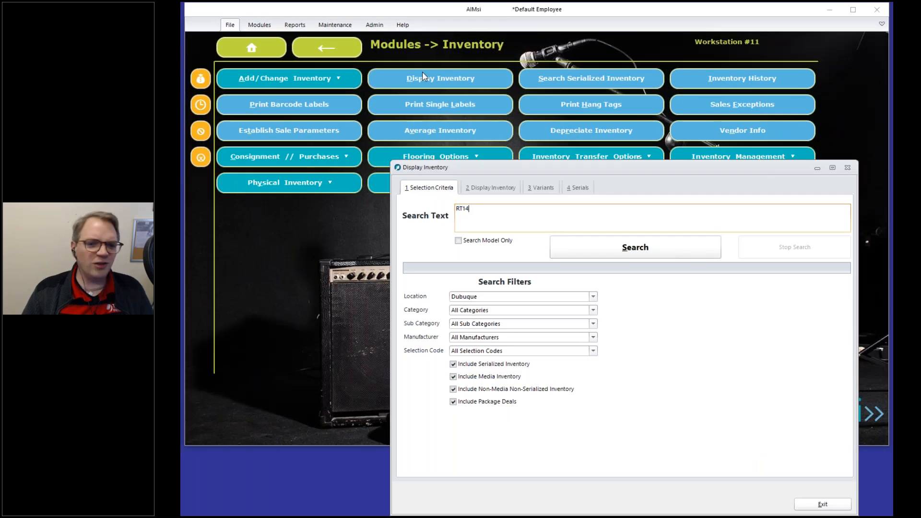
pyautogui.press('Return')
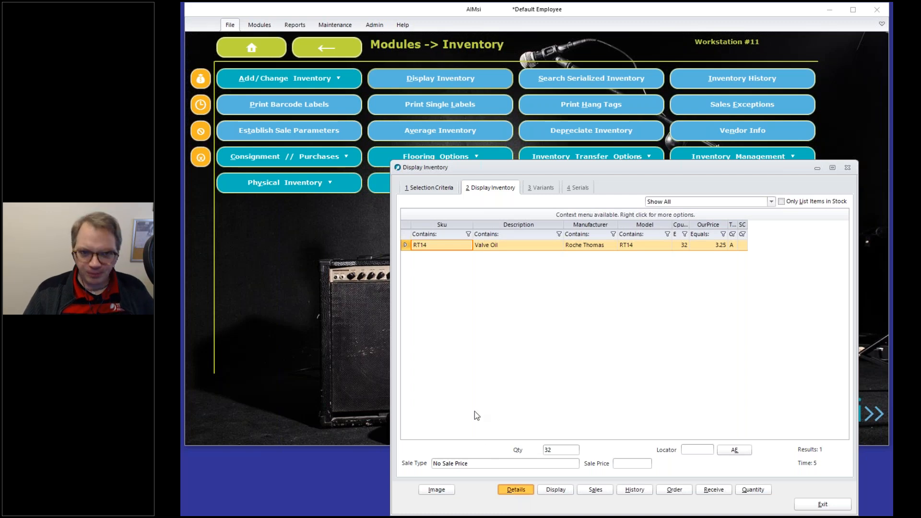
pyautogui.press('Return')
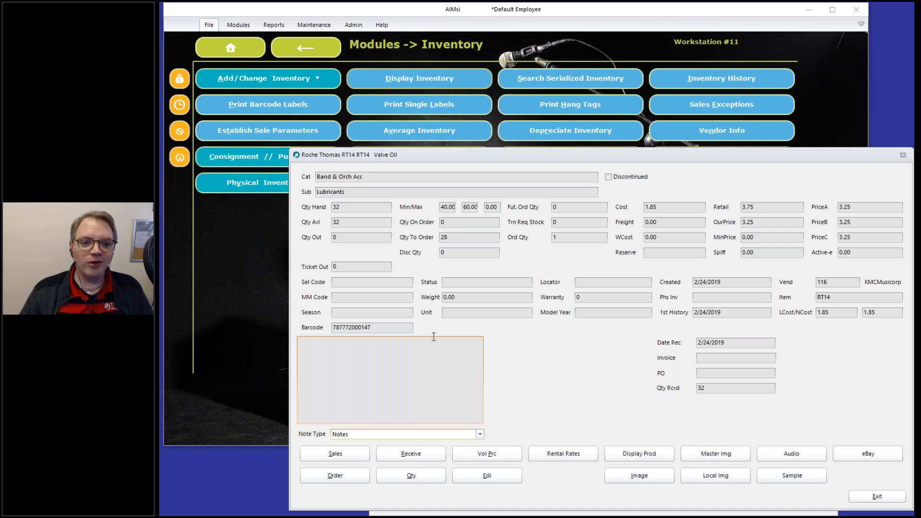
# Open the Valve Oil's Qty Out breakdown and position both windows for viewing.
pyautogui.click(354, 240)
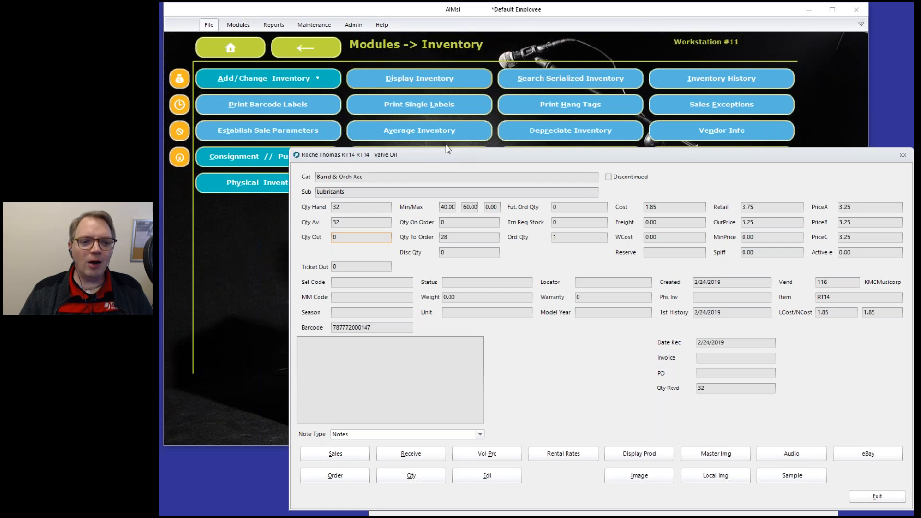
pyautogui.moveTo(447, 151); pyautogui.dragTo(388, 89)
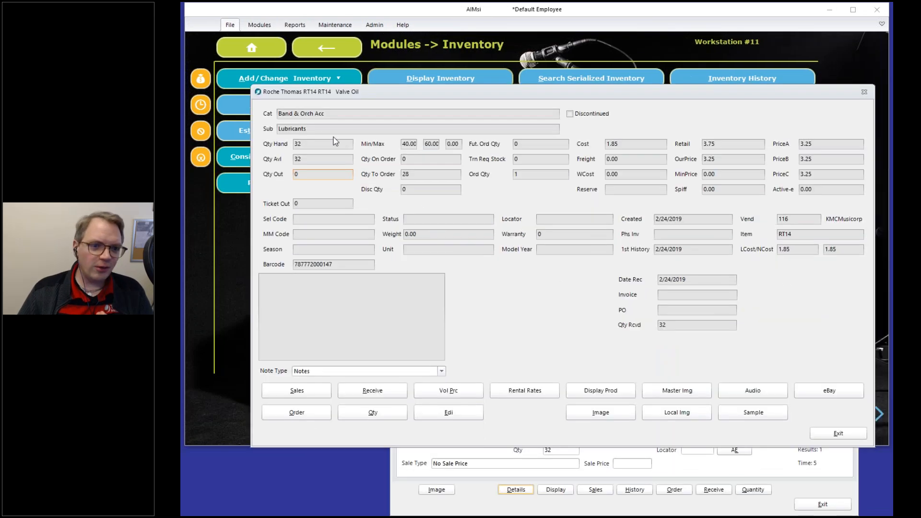
pyautogui.doubleClick(304, 180)
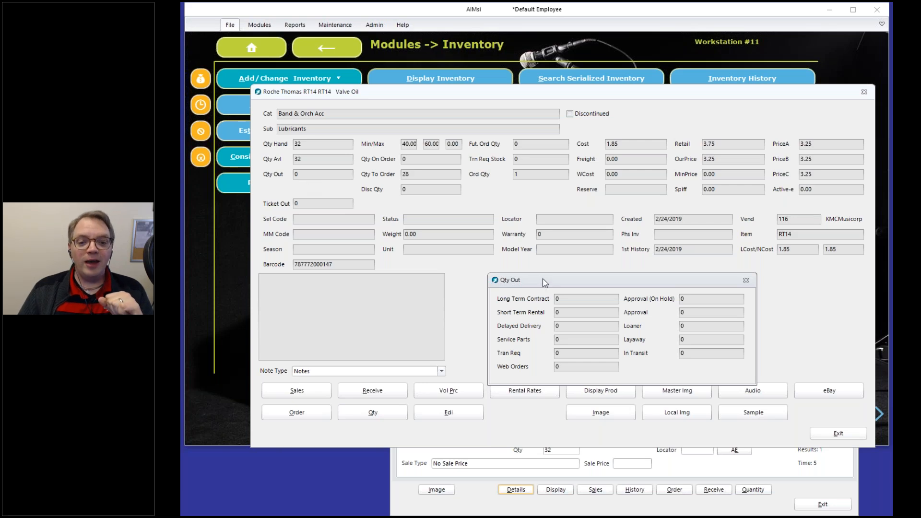
pyautogui.moveTo(545, 279); pyautogui.dragTo(527, 235)
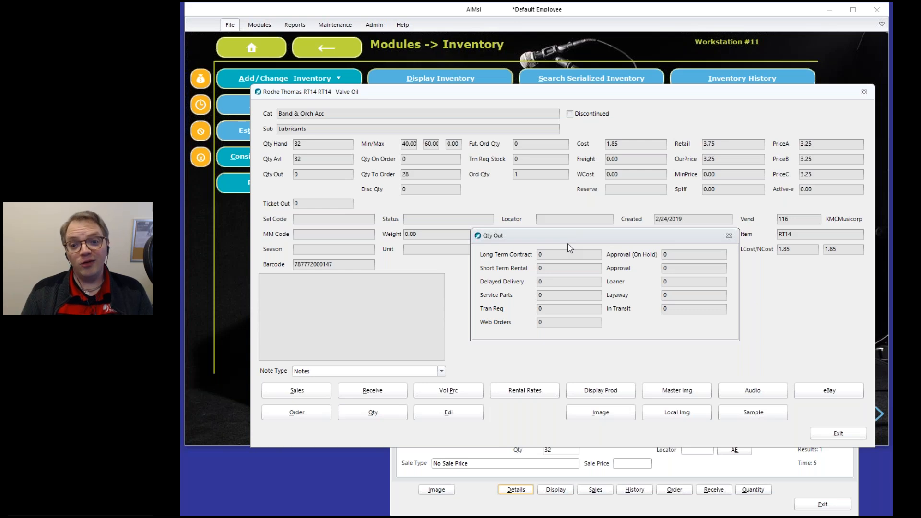
# Review the In Transit quantity, then close the breakdown and the item details.
pyautogui.click(682, 311)
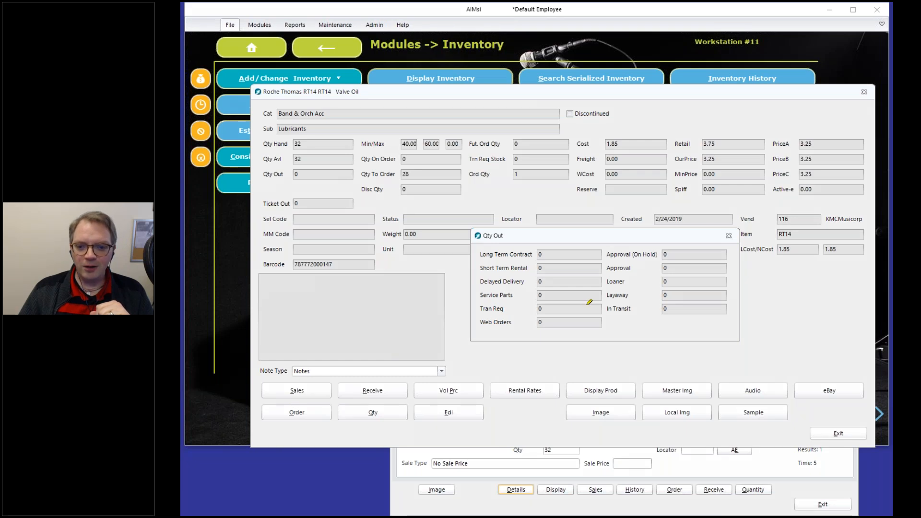
pyautogui.moveTo(613, 306)
pyautogui.mouseDown()
pyautogui.moveTo(679, 308)
pyautogui.moveTo(656, 309)
pyautogui.mouseUp()
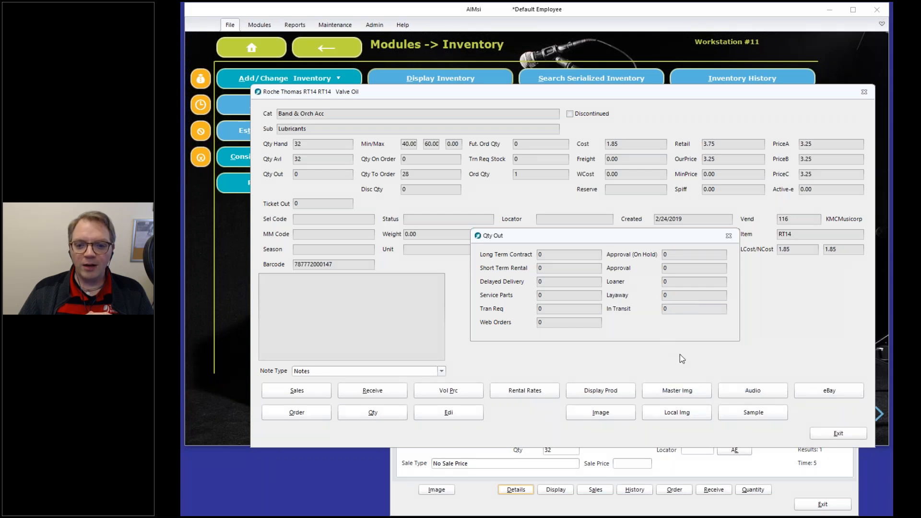
pyautogui.click(726, 311)
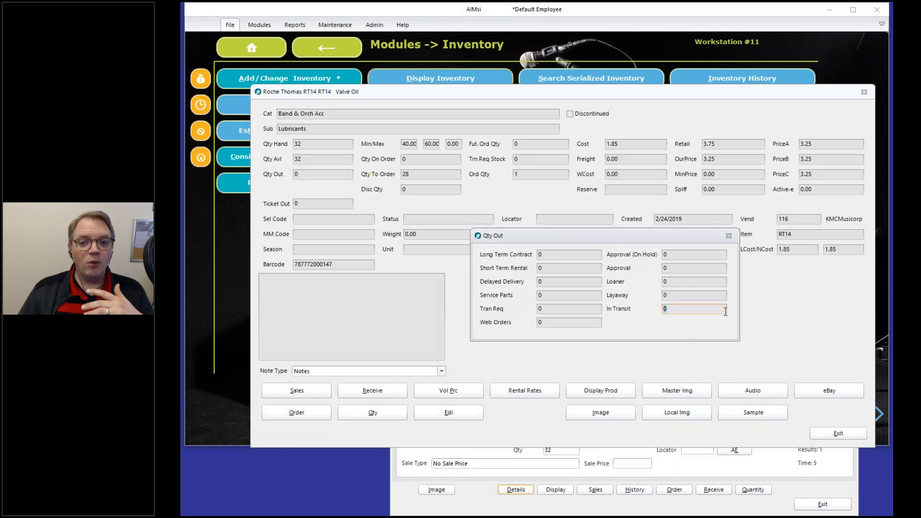
pyautogui.click(728, 237)
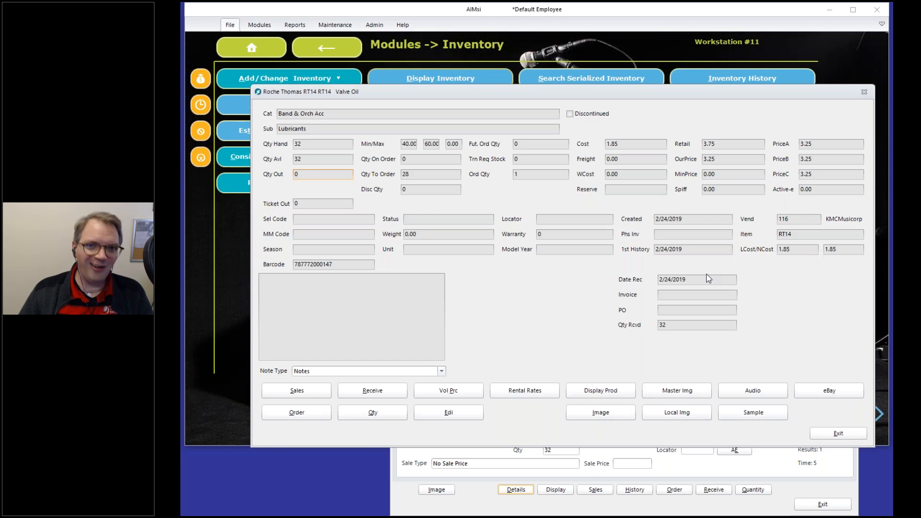
pyautogui.click(838, 434)
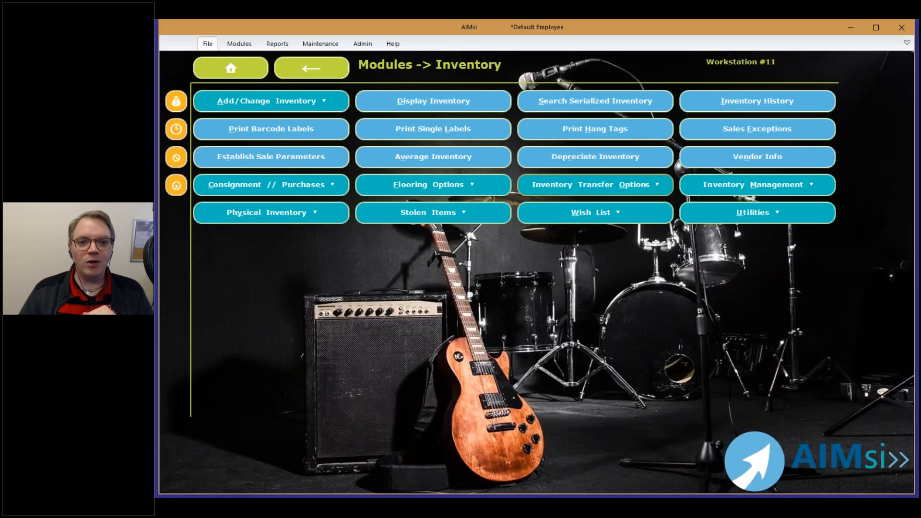
# Check Receive Store Transfers under Inventory Transfer Options and find no pending transfers.
pyautogui.click(591, 156)
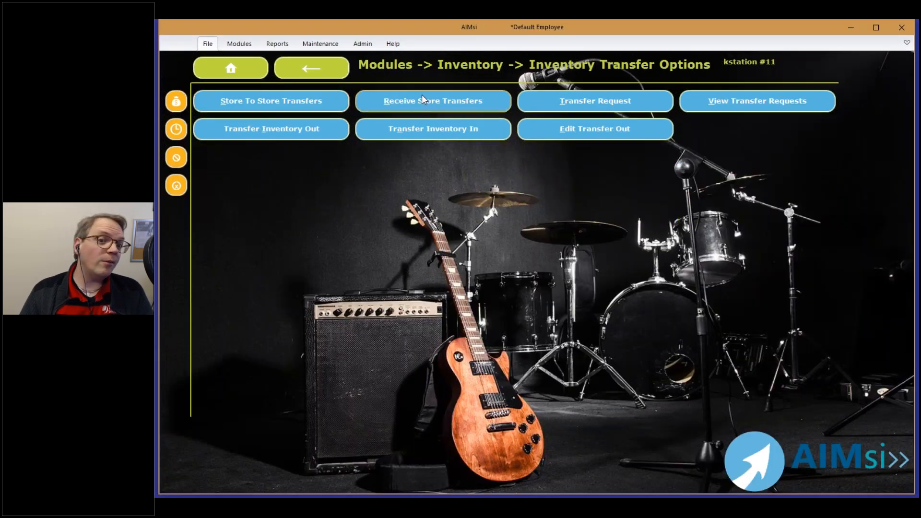
pyautogui.click(422, 99)
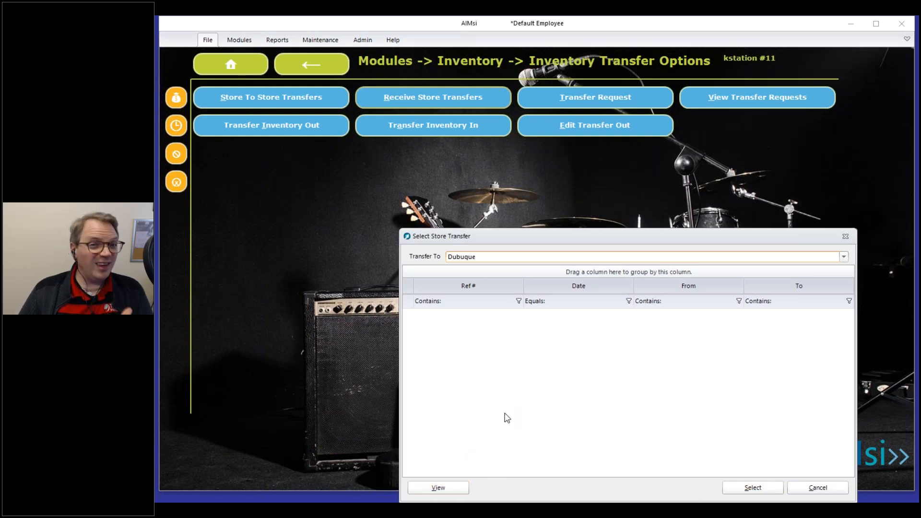
pyautogui.click(752, 488)
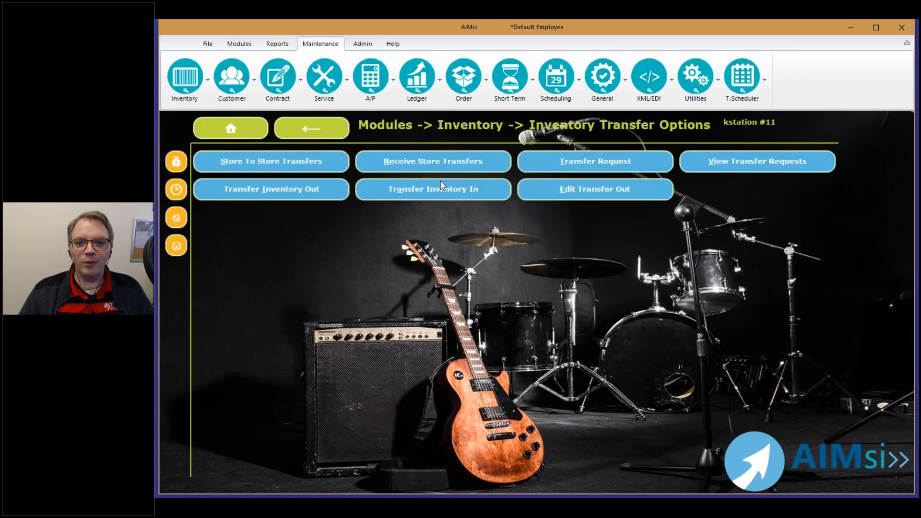
# Filter System Variables to 'trans' and select the TranStor2StorInTransit setting.
pyautogui.click(603, 79)
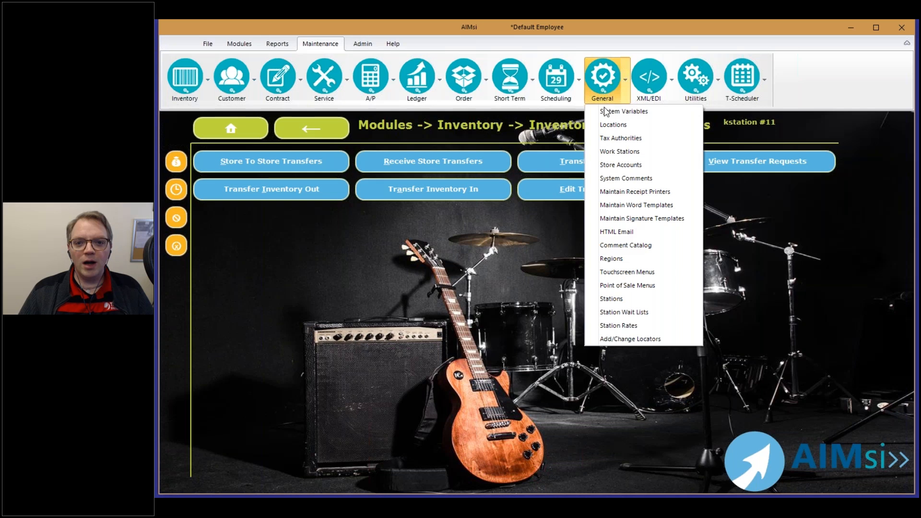
pyautogui.click(605, 111)
pyautogui.write('trans')
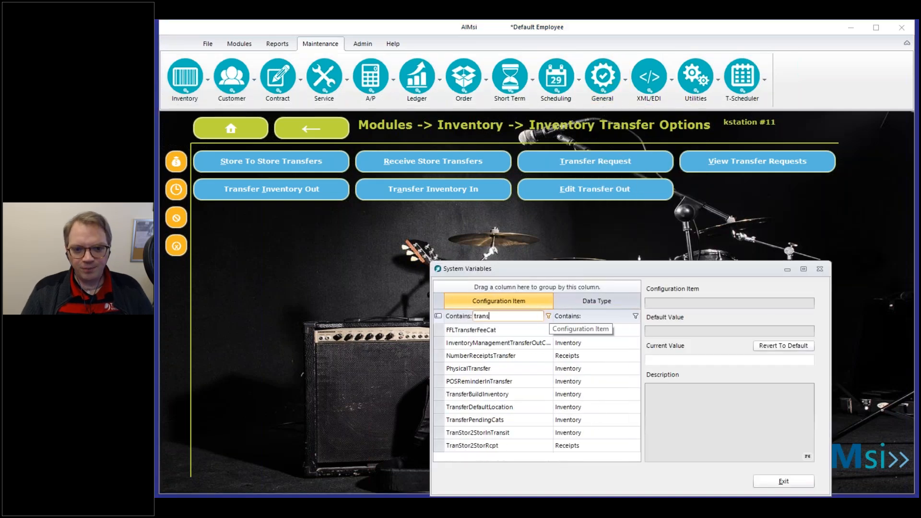
pyautogui.click(493, 437)
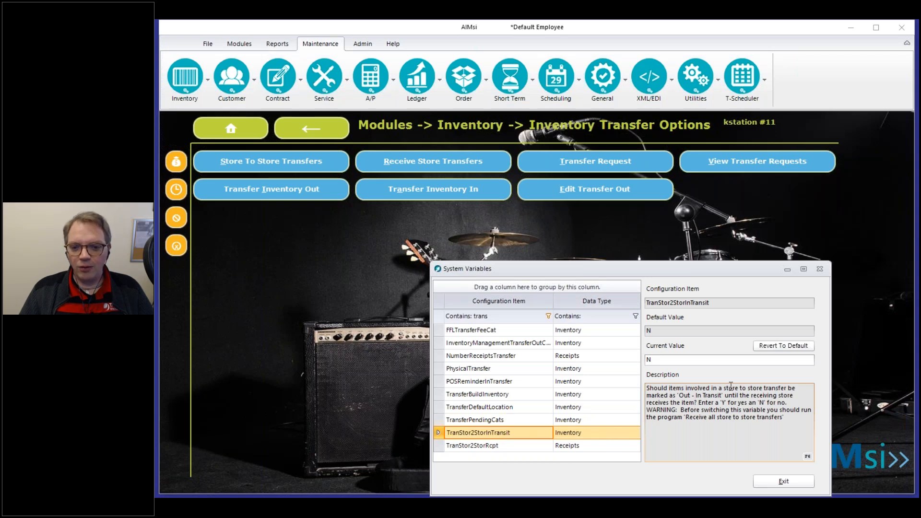
# Change TranStor2StorInTransit's current value to Y, save, then view TransferBuildInventory.
pyautogui.doubleClick(648, 359)
pyautogui.write('Y')
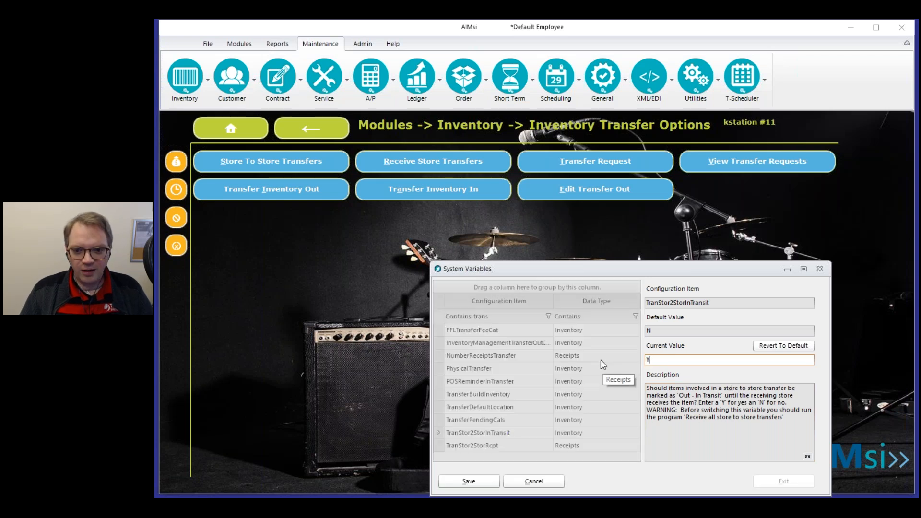
pyautogui.click(469, 480)
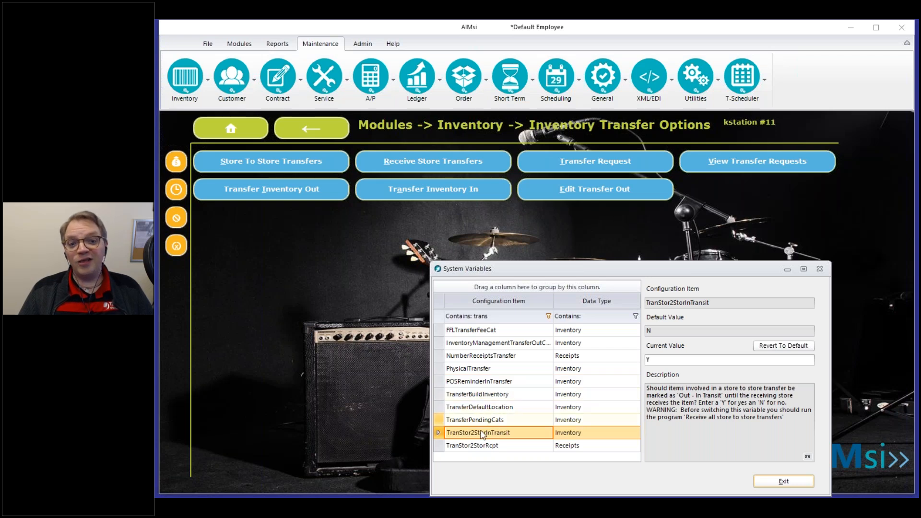
pyautogui.click(474, 395)
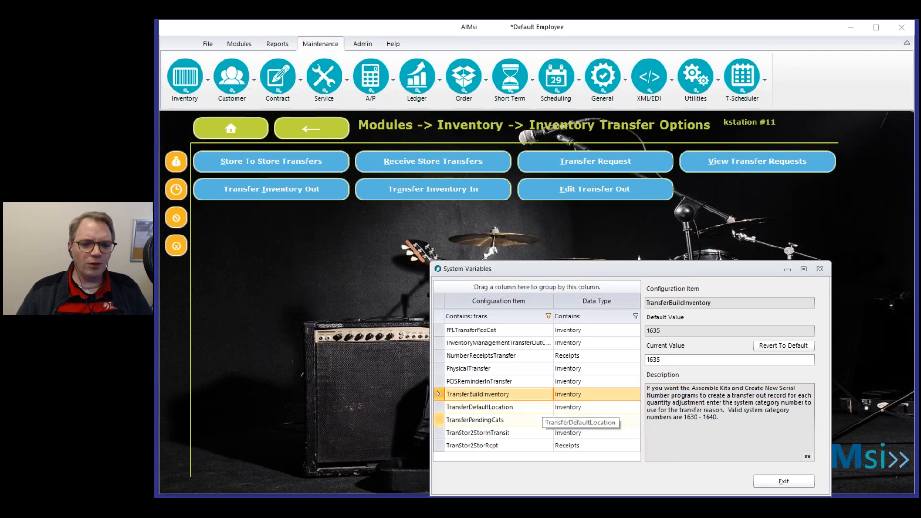
# Review TransferDefaultLocation, TranStor2StorInTransit and TranStor2StorRcpt, then exit System Variables.
pyautogui.click(482, 409)
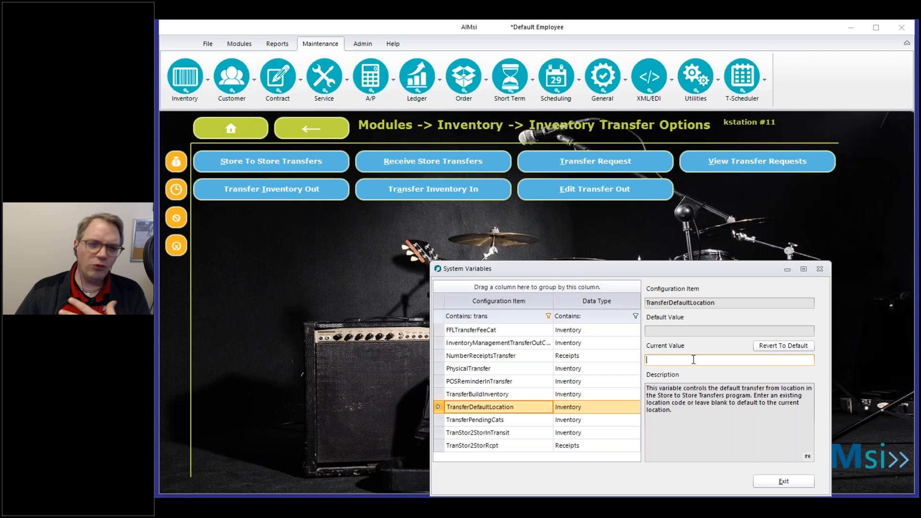
pyautogui.click(505, 434)
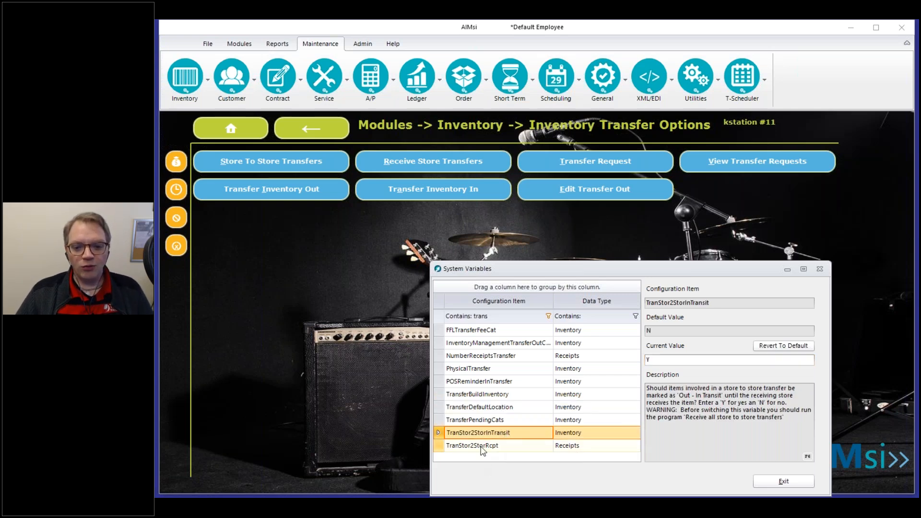
pyautogui.click(498, 447)
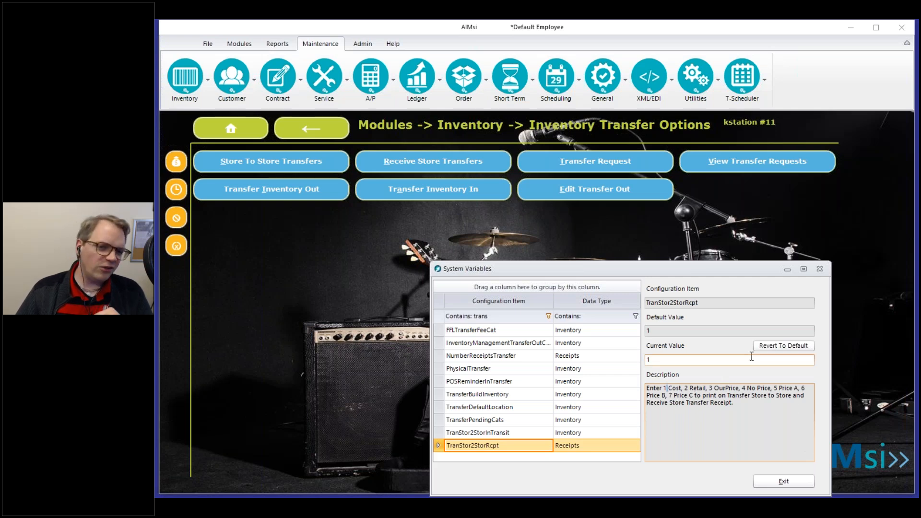
pyautogui.click(784, 483)
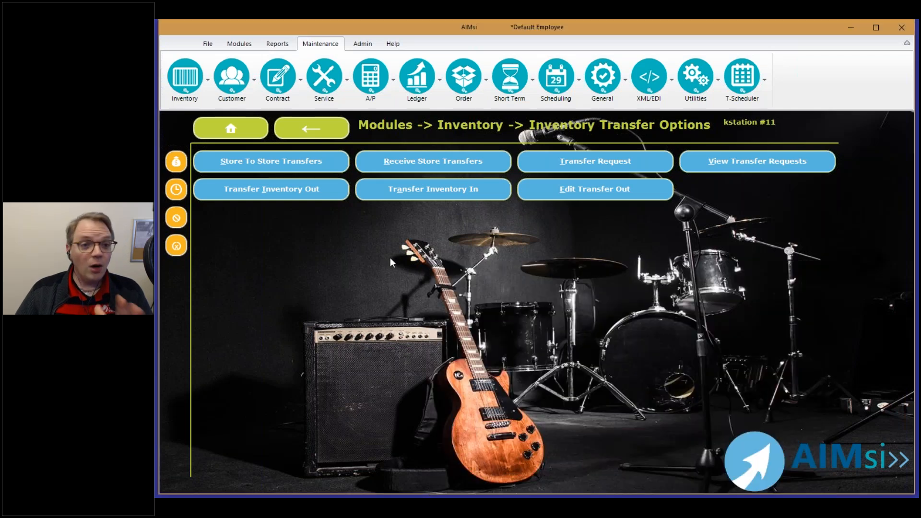
pyautogui.click(592, 85)
pyautogui.click(611, 114)
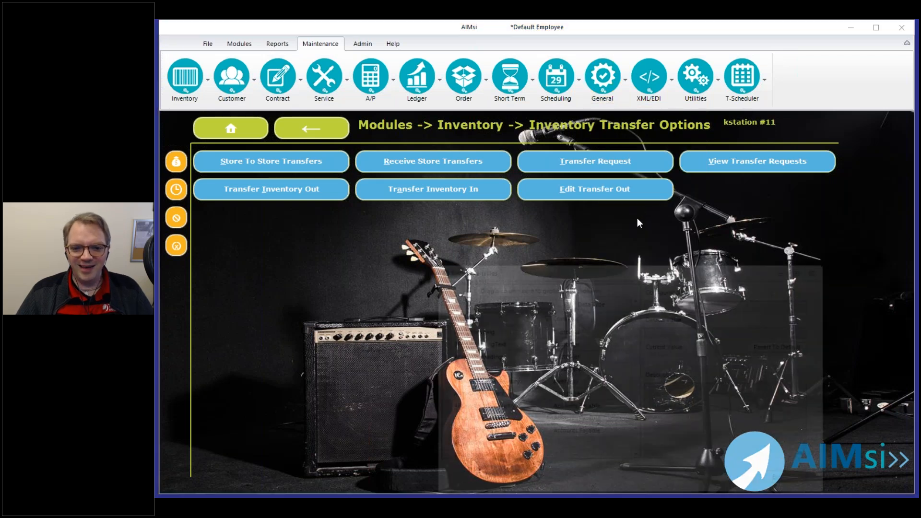
pyautogui.write('transf')
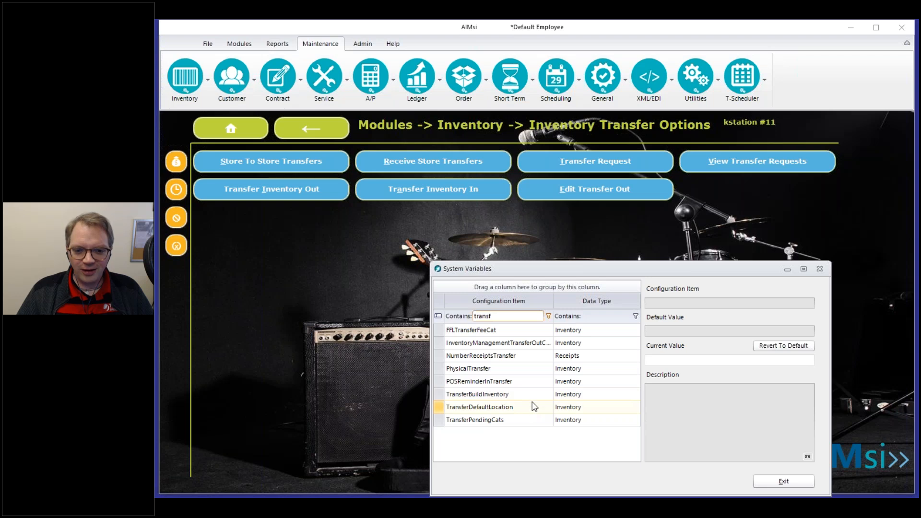
pyautogui.press('BackSpace')
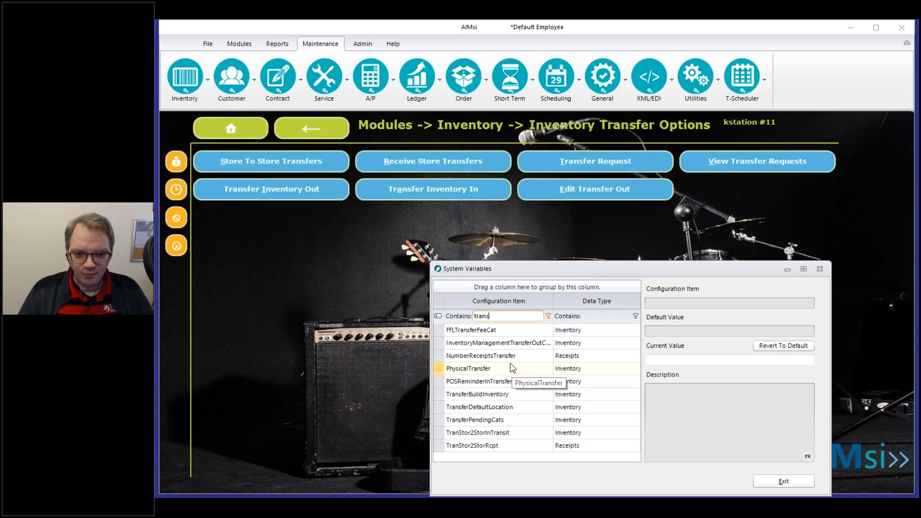
pyautogui.click(504, 432)
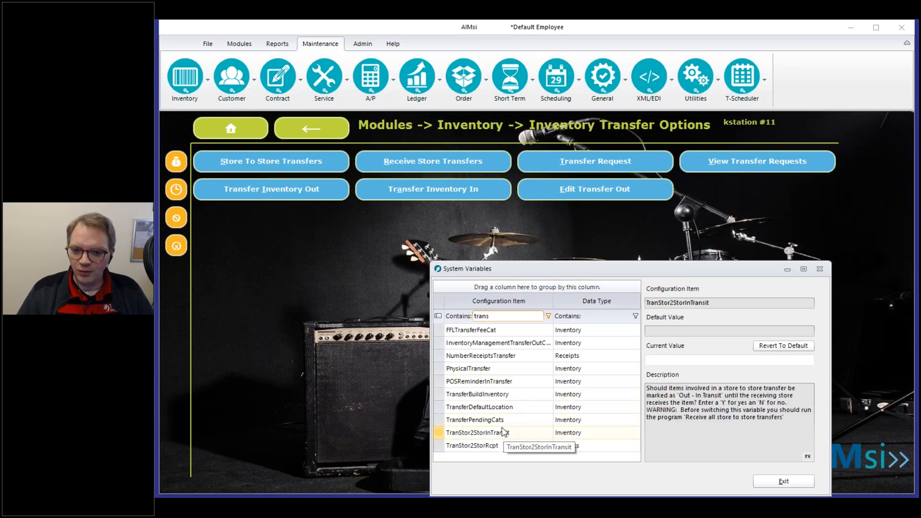
pyautogui.click(772, 480)
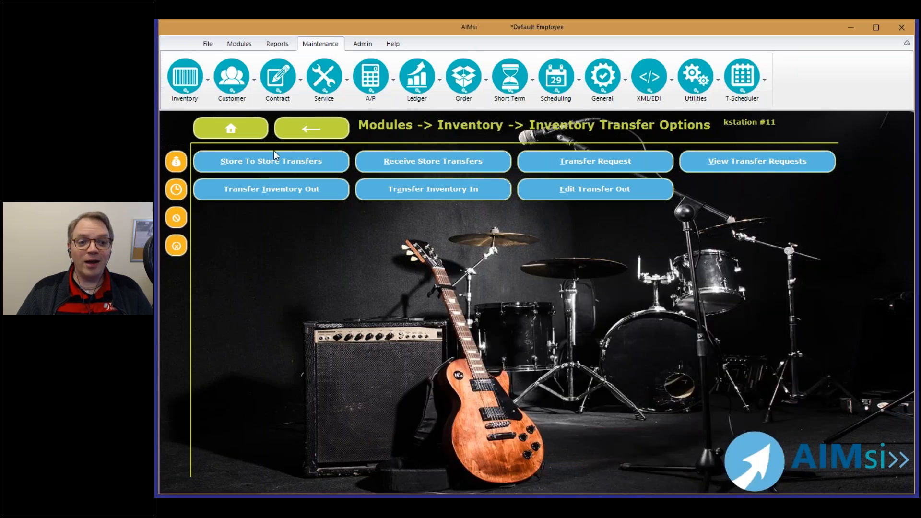
# Start a new store-to-store transfer from Dubuque with Iowa City as destination.
pyautogui.click(564, 160)
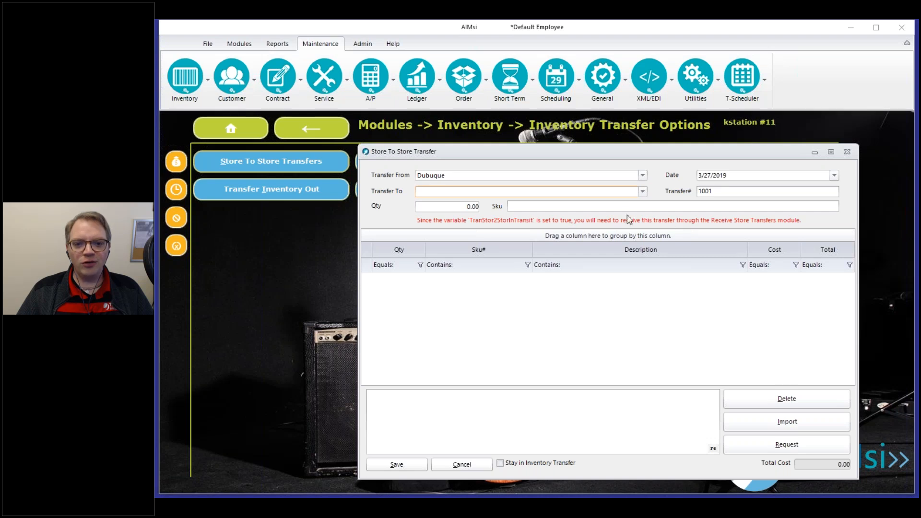
pyautogui.click(459, 194)
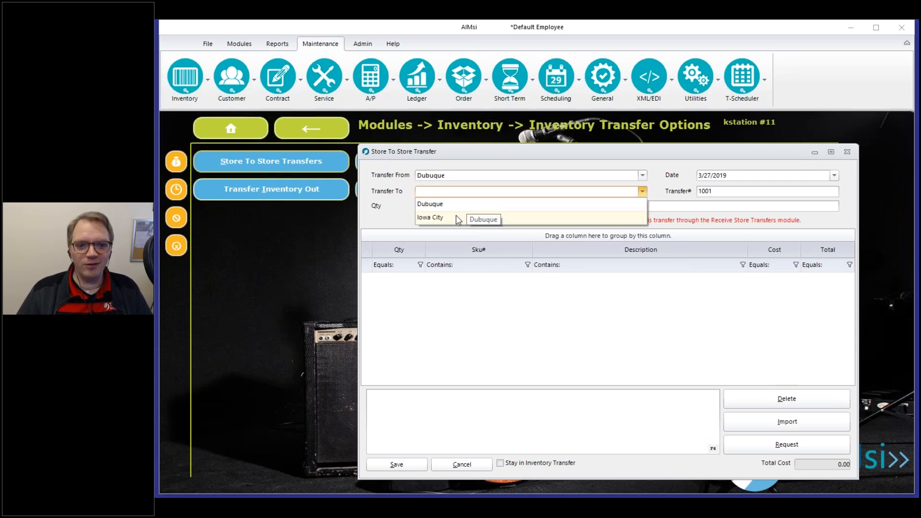
pyautogui.click(457, 218)
# Add quantity 5 of RT14 Valve Oil to transfer 1001 and save it.
pyautogui.click(452, 207)
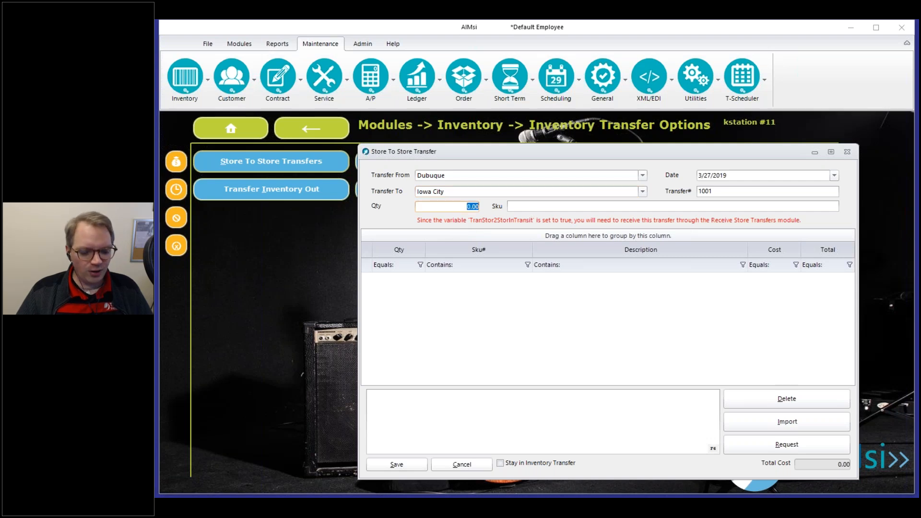
pyautogui.write('5')
pyautogui.press('Tab')
pyautogui.write('RT14')
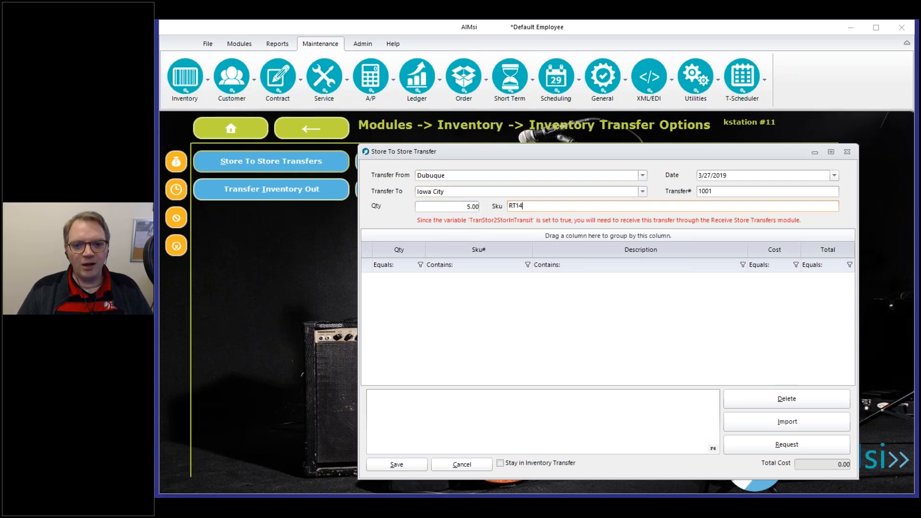
pyautogui.press('Return')
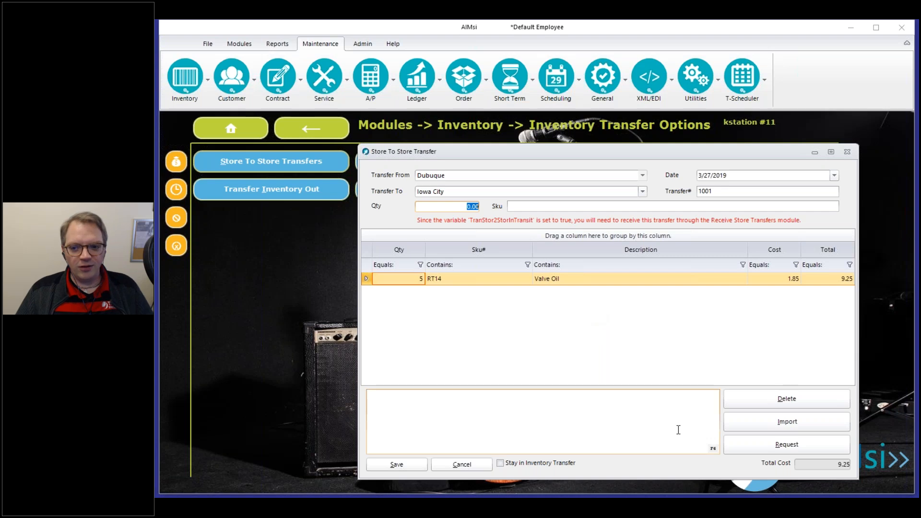
pyautogui.click(378, 467)
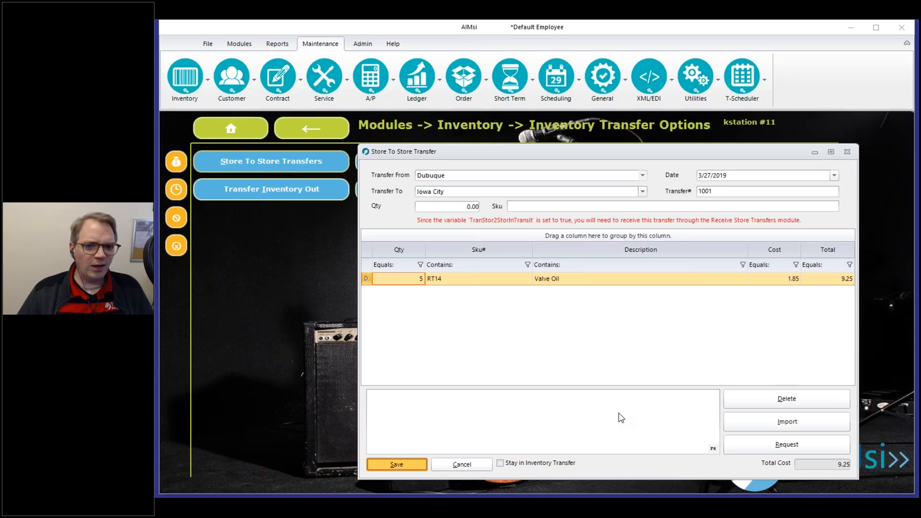
pyautogui.hotkey('alt', 's')
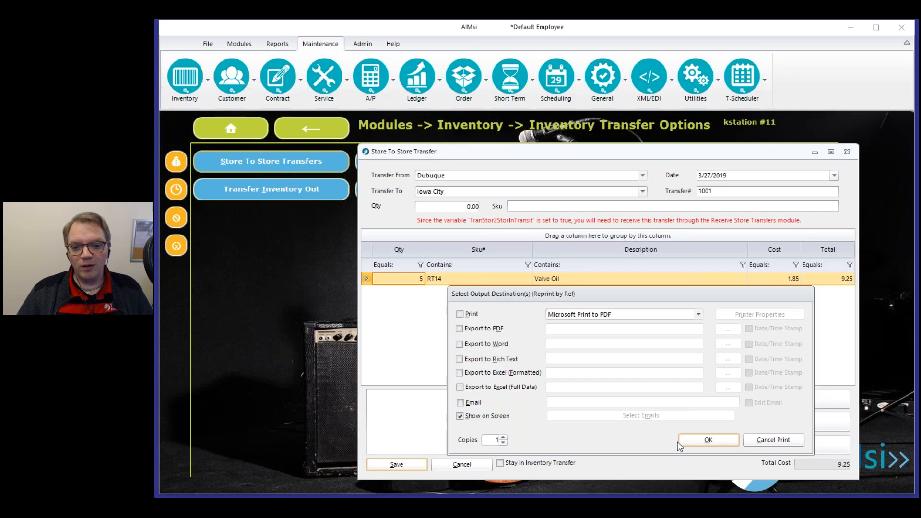
# Preview the transfer 1001 report on screen, then close the preview.
pyautogui.click(702, 441)
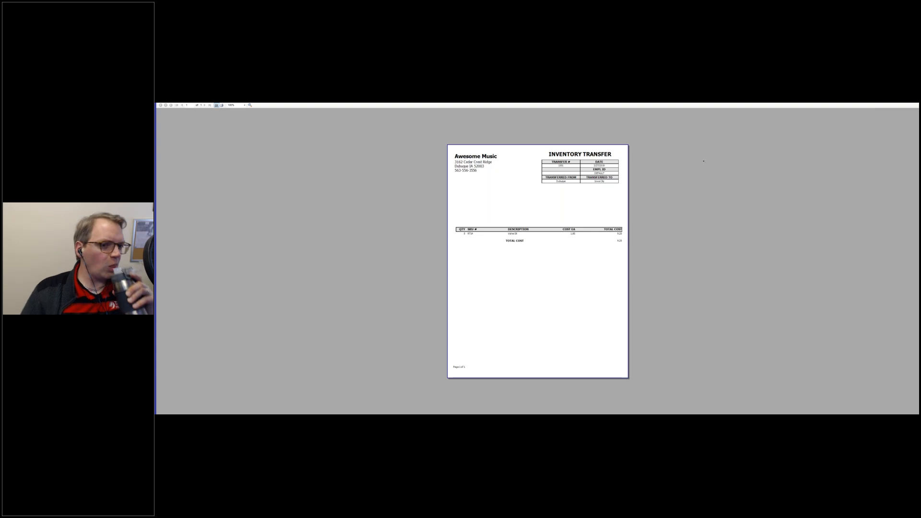
pyautogui.press('Escape')
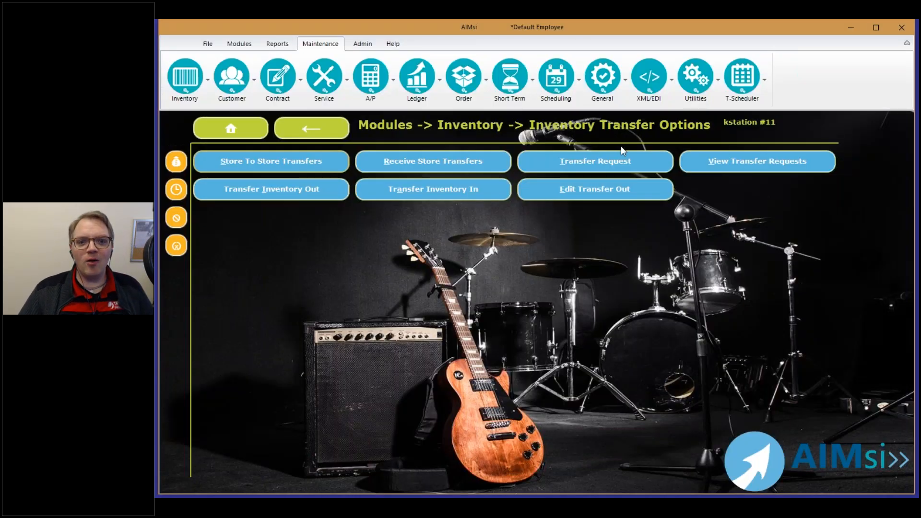
# Search Display Inventory for RT14 at Dubuque.
pyautogui.click(246, 46)
pyautogui.click(234, 84)
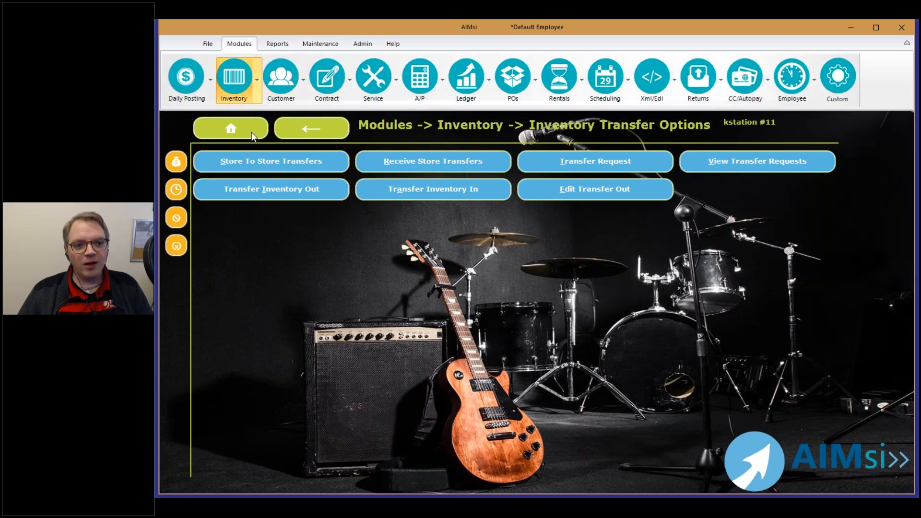
pyautogui.click(236, 112)
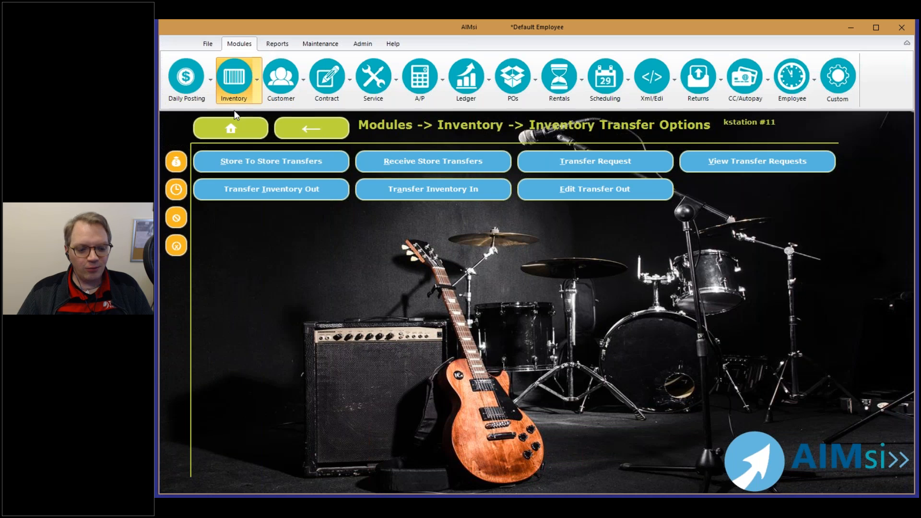
pyautogui.write('RT14')
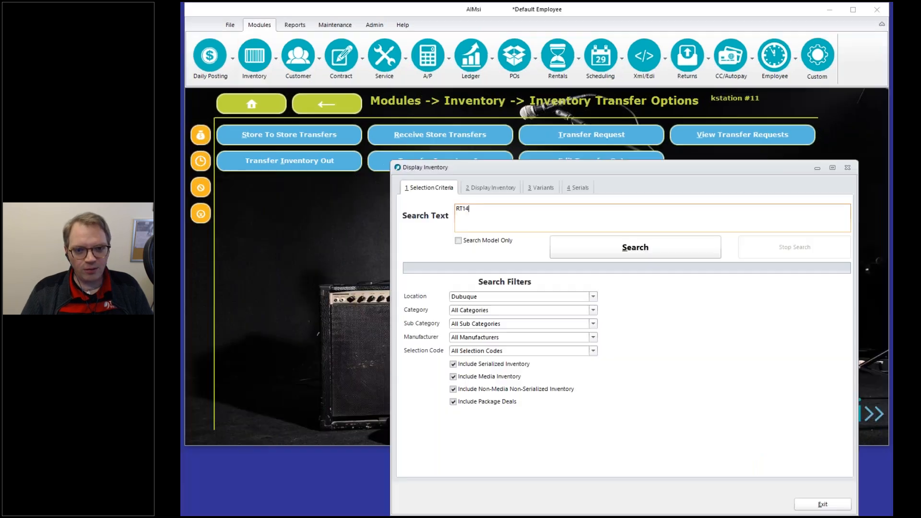
pyautogui.press('Return')
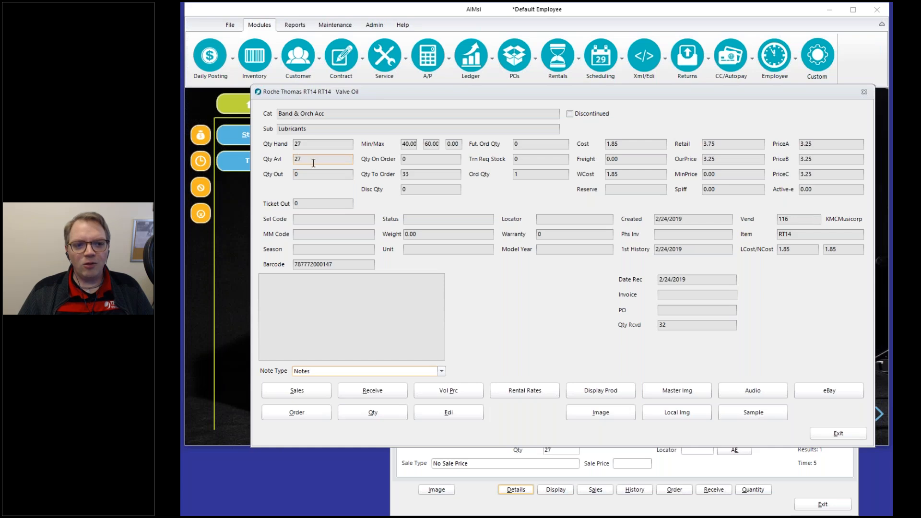
# Confirm Valve Oil shows 27 on hand and 27 available, then return to the search criteria.
pyautogui.moveTo(313, 163); pyautogui.dragTo(264, 175)
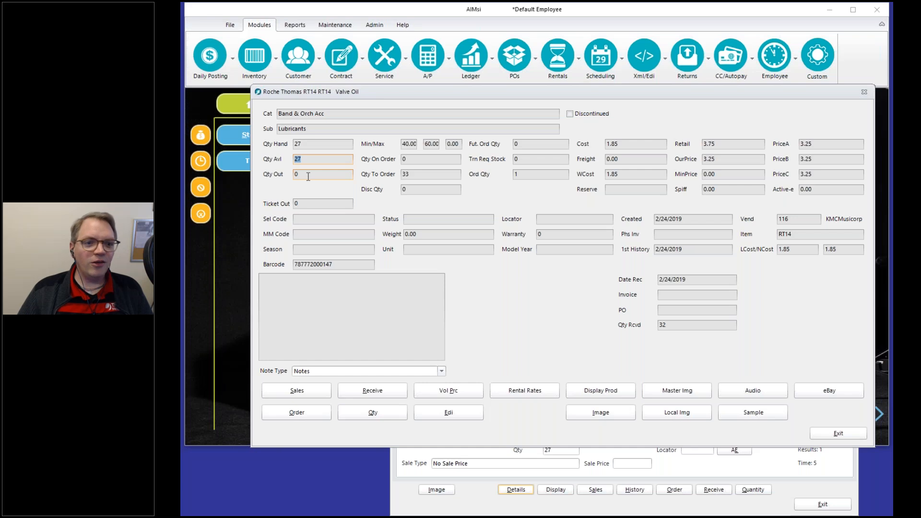
pyautogui.press('Tab')
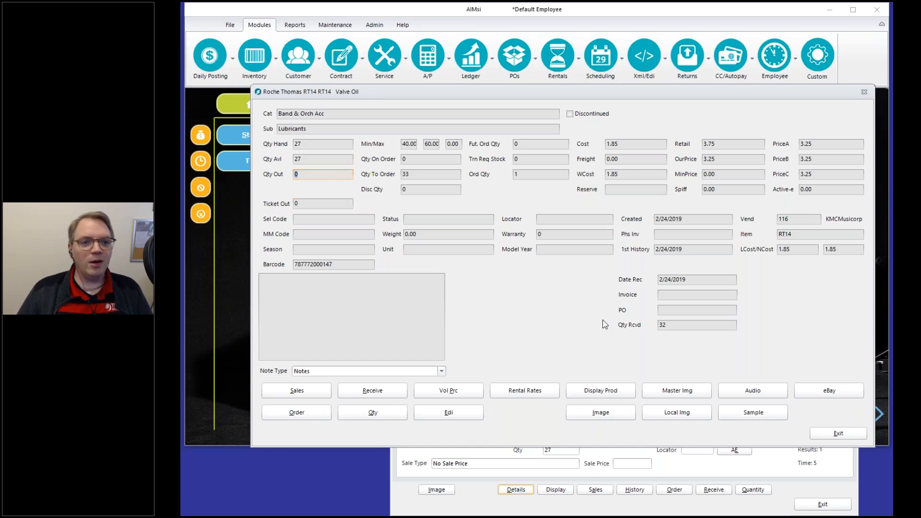
pyautogui.click(837, 434)
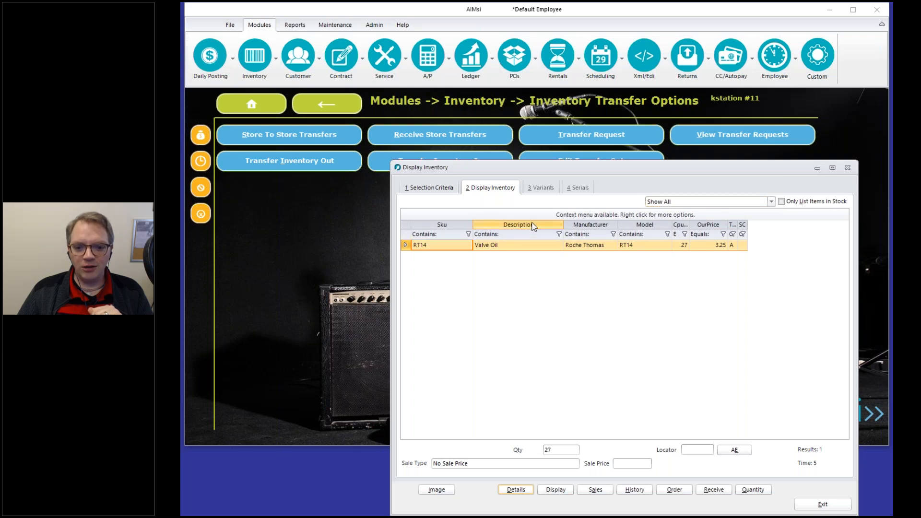
pyautogui.click(450, 191)
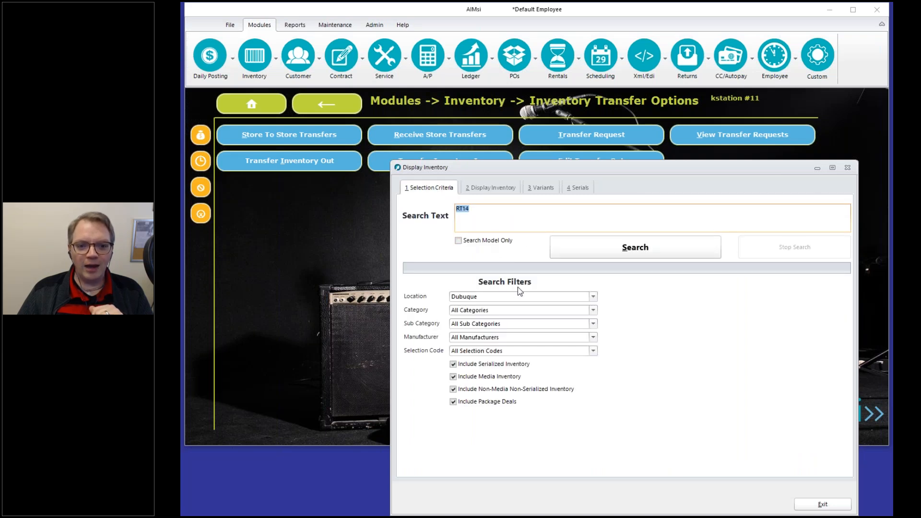
# Search RT14 at Iowa City and open the Valve Oil details.
pyautogui.click(511, 299)
pyautogui.click(505, 318)
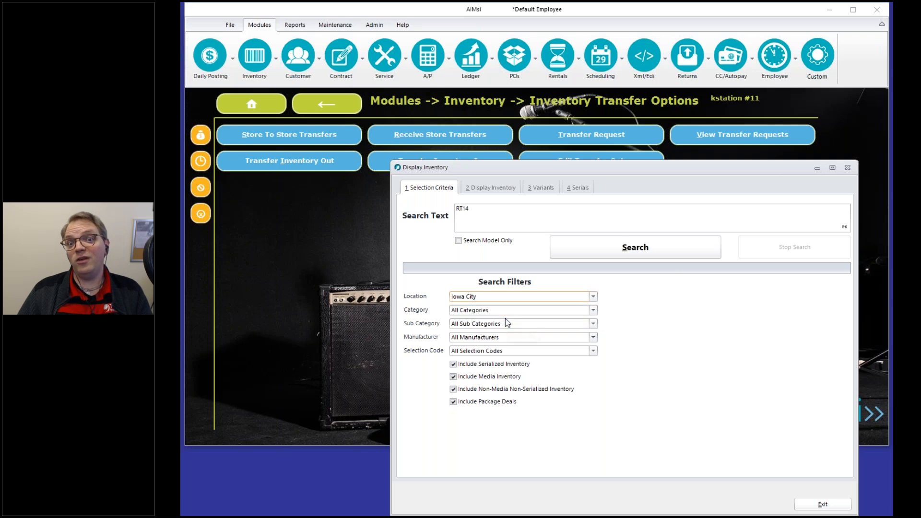
pyautogui.click(659, 256)
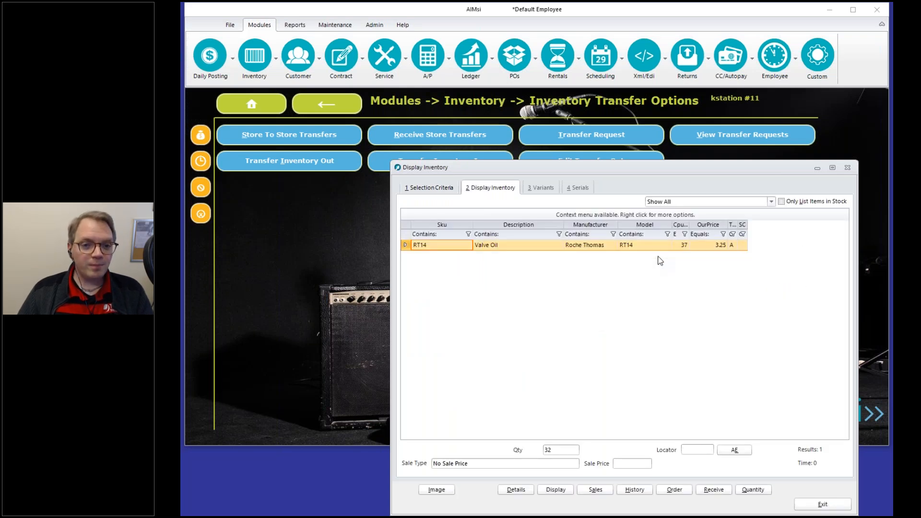
pyautogui.click(516, 489)
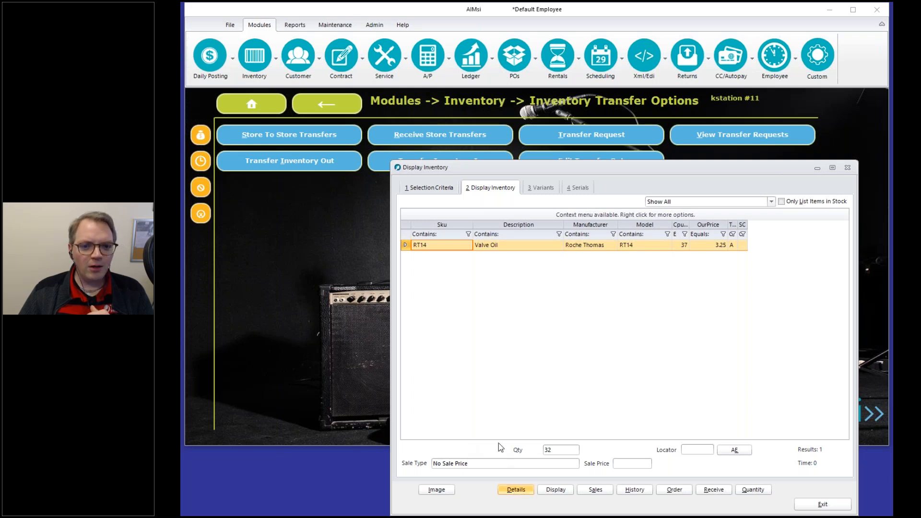
# Verify 37 on hand, 32 available, 5 out, all 5 in transit, then close the details.
pyautogui.click(322, 144)
pyautogui.click(311, 159)
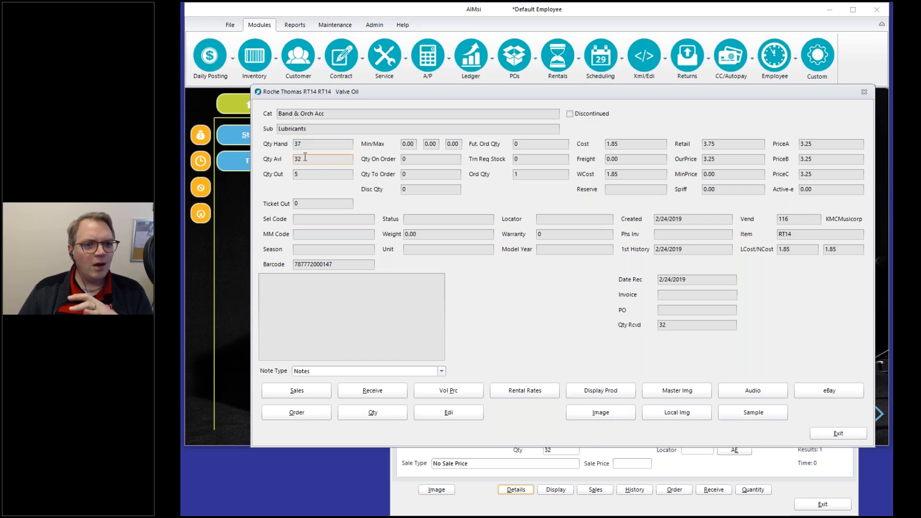
pyautogui.click(304, 174)
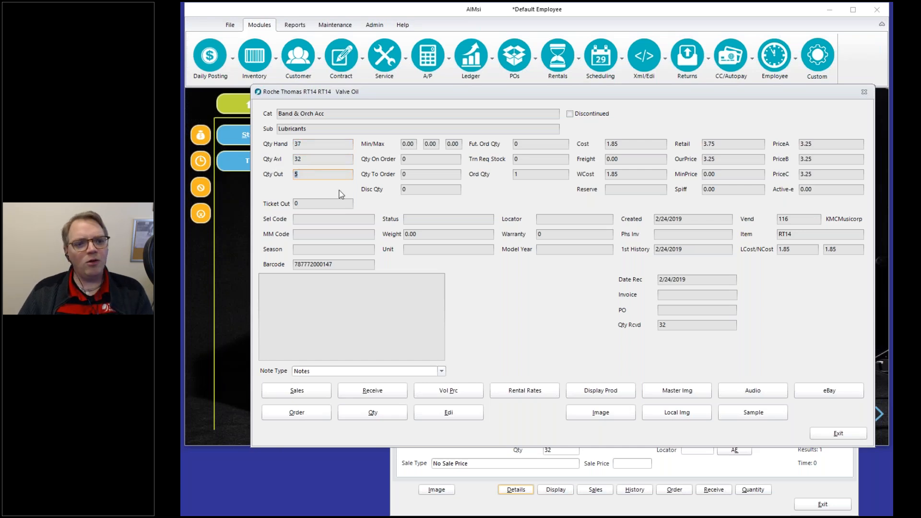
pyautogui.click(321, 158)
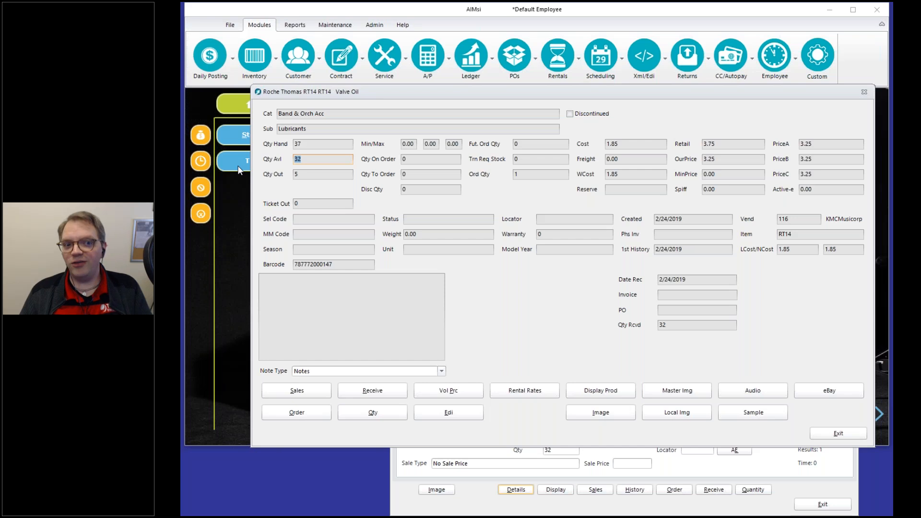
pyautogui.click(323, 172)
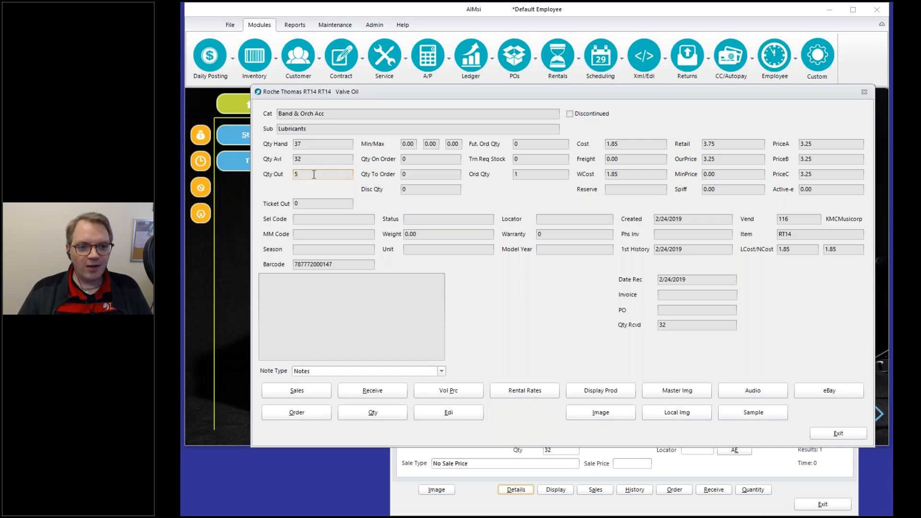
pyautogui.doubleClick(314, 175)
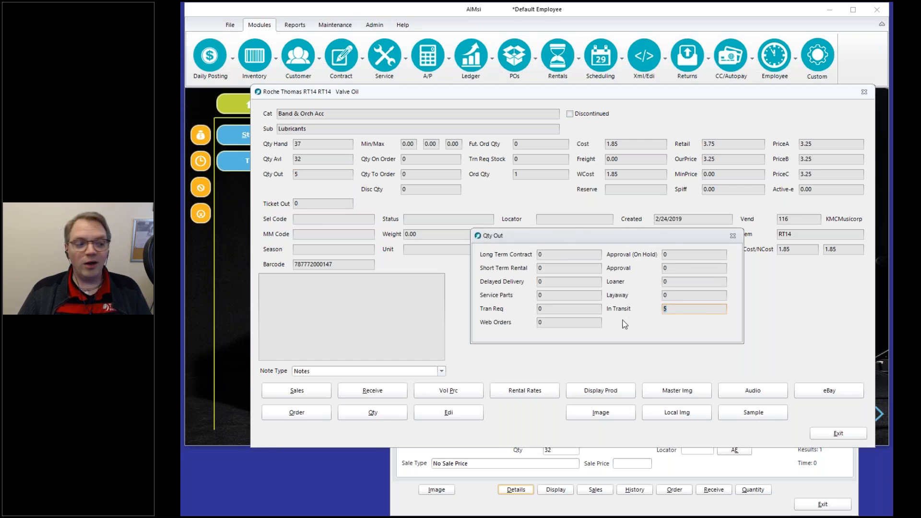
pyautogui.click(820, 424)
pyautogui.click(832, 431)
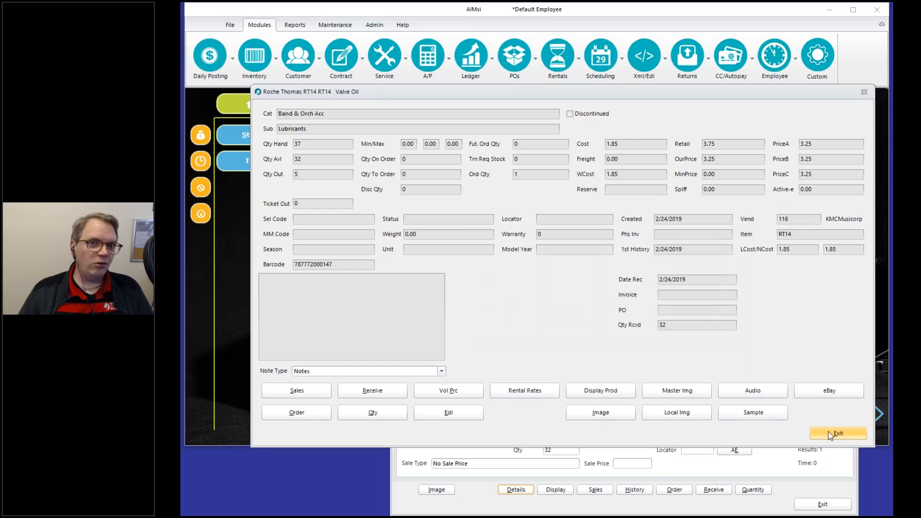
# List store transfers going to Iowa City, preview transfer 1001, and open it for receiving.
pyautogui.click(823, 503)
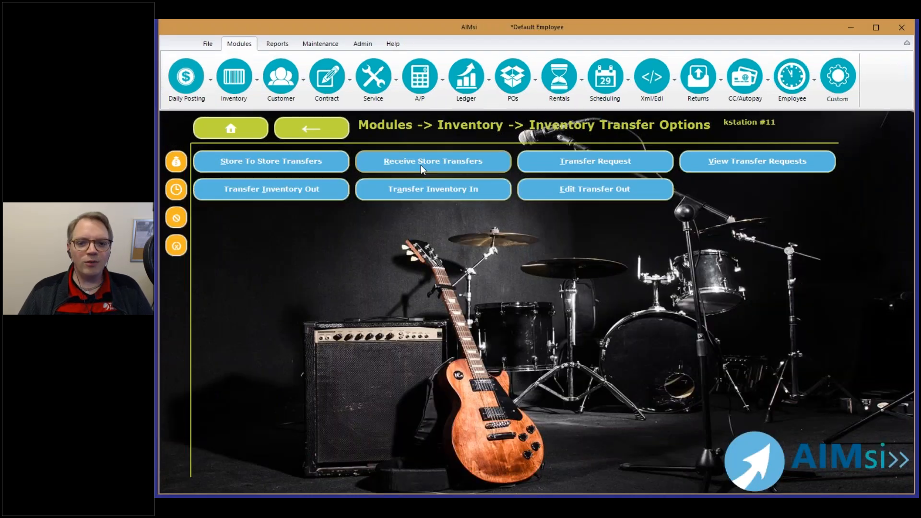
pyautogui.click(422, 165)
pyautogui.click(574, 259)
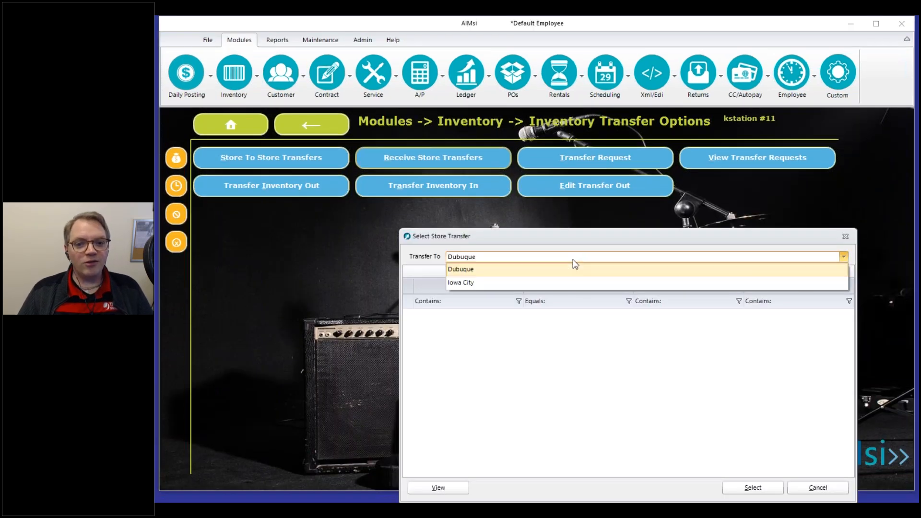
pyautogui.click(534, 283)
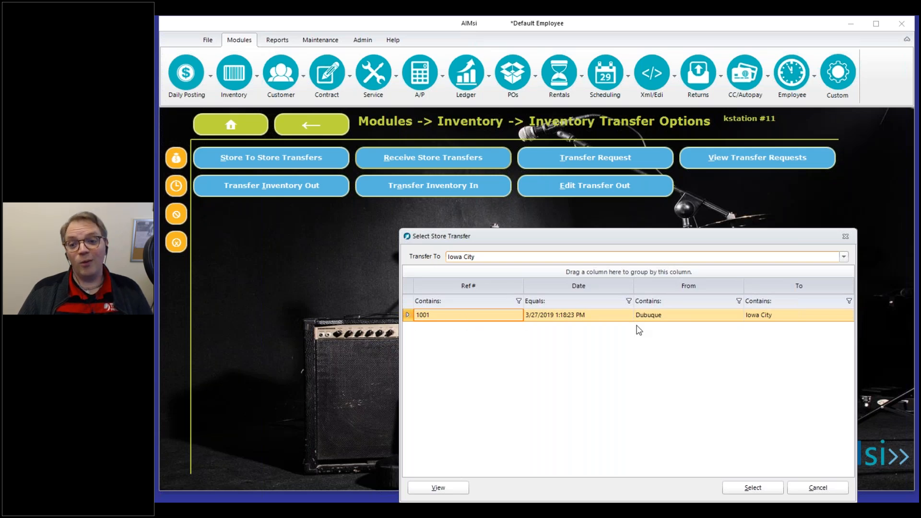
pyautogui.click(439, 488)
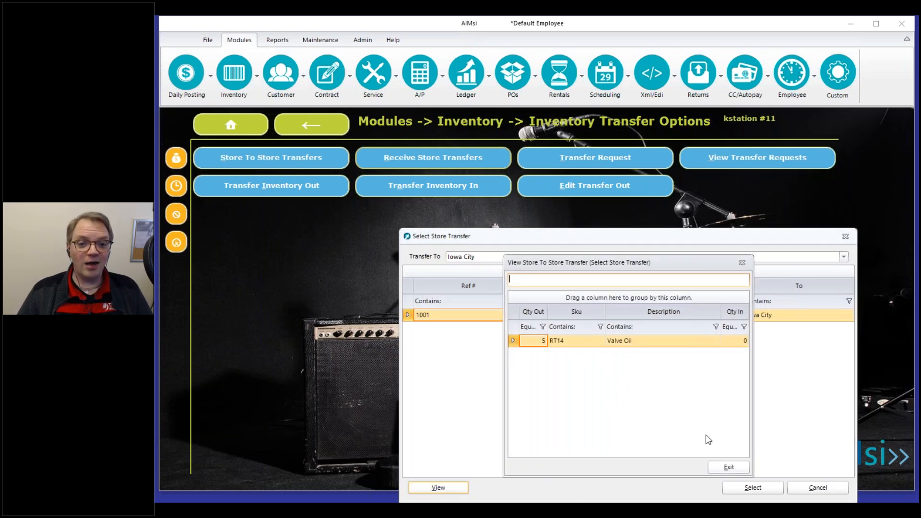
pyautogui.click(724, 470)
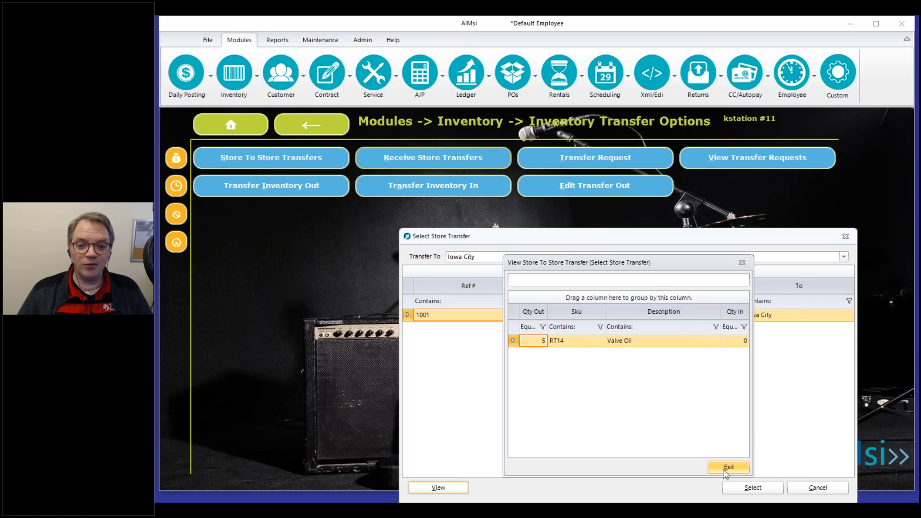
pyautogui.click(749, 492)
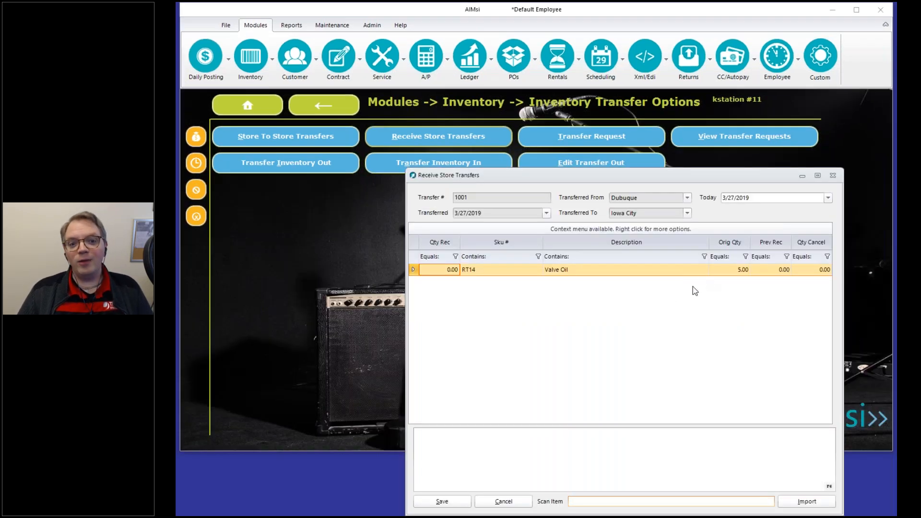
# Review the original transfer quantity of 5.00 for Valve Oil on transfer 1001.
pyautogui.click(733, 273)
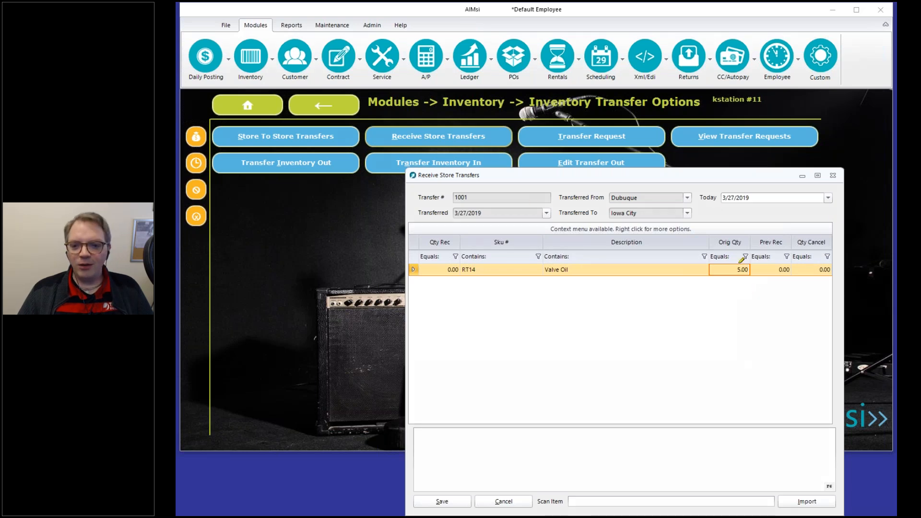
pyautogui.moveTo(731, 241)
pyautogui.mouseDown()
pyautogui.moveTo(719, 247)
pyautogui.moveTo(750, 273)
pyautogui.mouseUp()
pyautogui.moveTo(762, 243)
pyautogui.mouseDown()
pyautogui.moveTo(790, 244)
pyautogui.moveTo(783, 270)
pyautogui.moveTo(790, 270)
pyautogui.mouseUp()
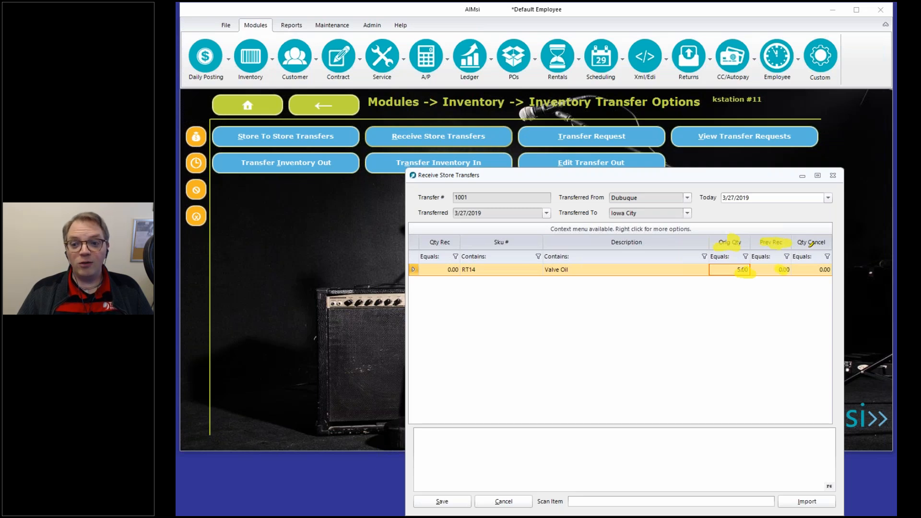
pyautogui.moveTo(799, 243)
pyautogui.mouseDown()
pyautogui.moveTo(821, 240)
pyautogui.moveTo(833, 270)
pyautogui.moveTo(816, 272)
pyautogui.mouseUp()
pyautogui.moveTo(430, 243)
pyautogui.mouseDown()
pyautogui.moveTo(454, 244)
pyautogui.moveTo(453, 278)
pyautogui.mouseUp()
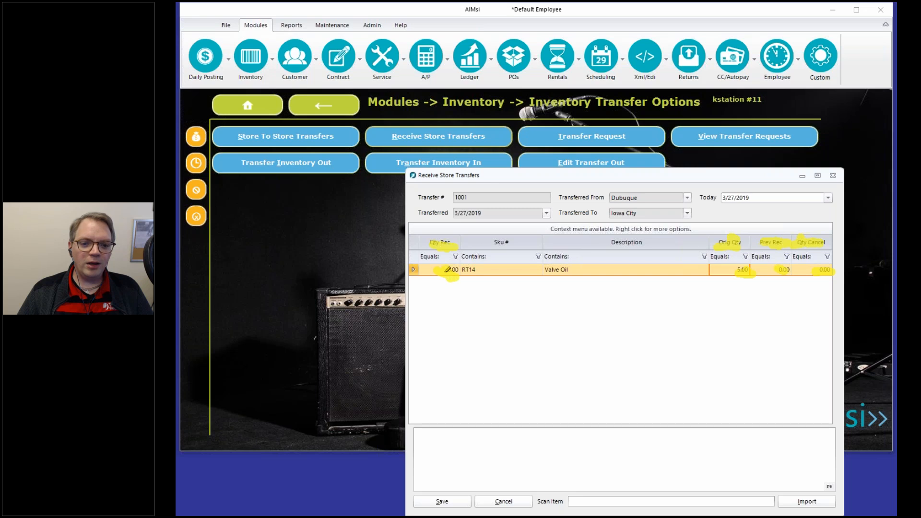
pyautogui.rightClick(473, 306)
pyautogui.click(507, 388)
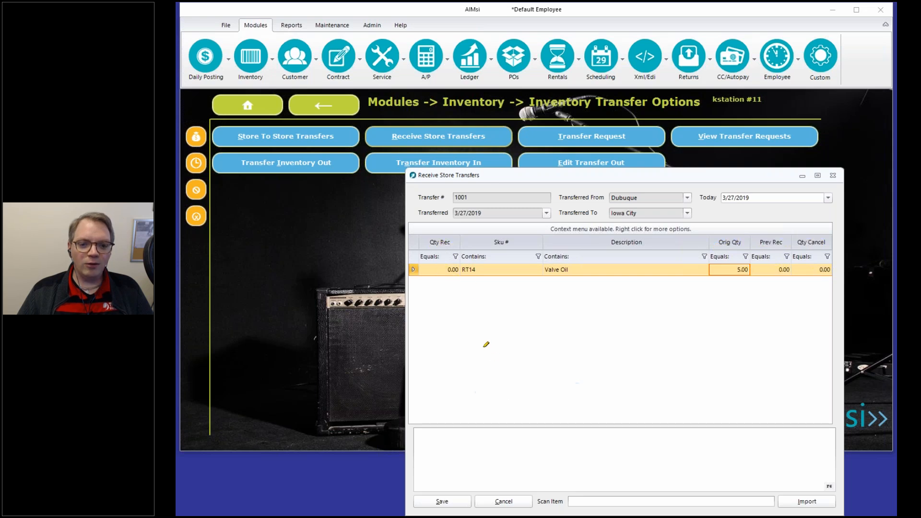
# Try the received-items spreadsheet import from the row options, then cancel it without importing.
pyautogui.click(440, 269)
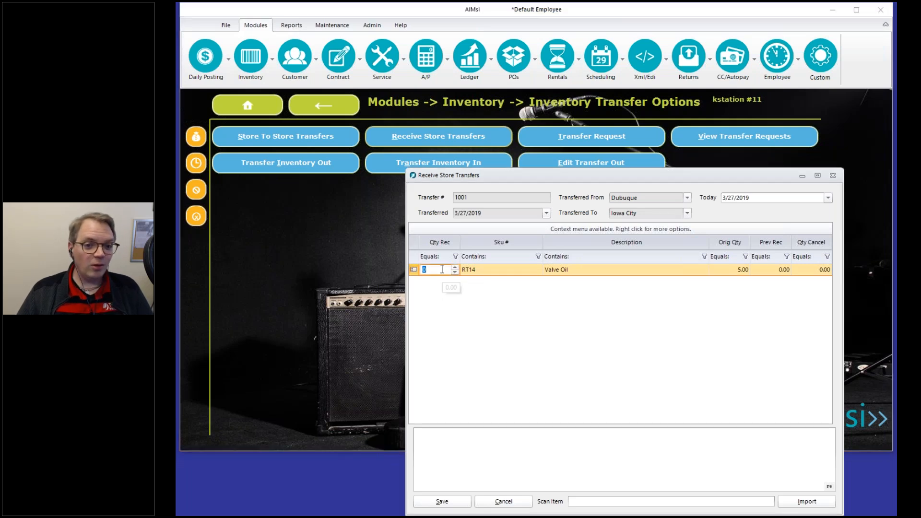
pyautogui.rightClick(494, 266)
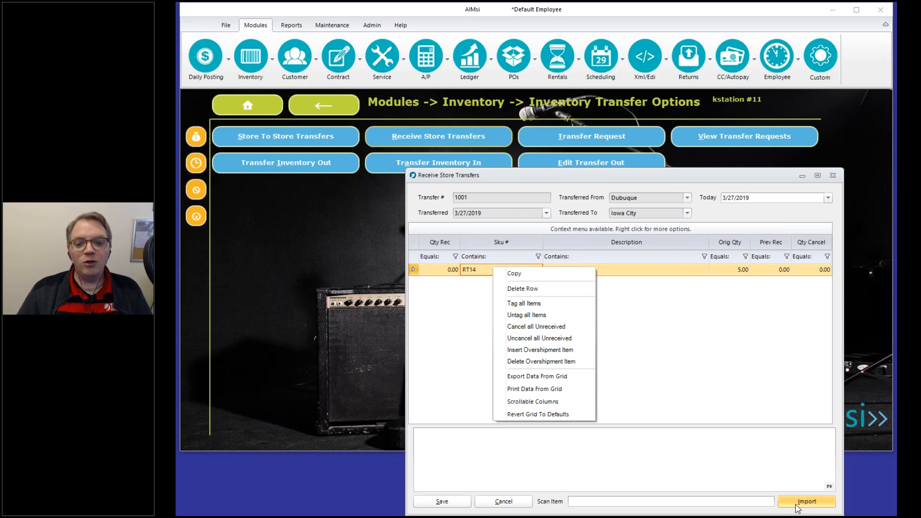
pyautogui.click(798, 504)
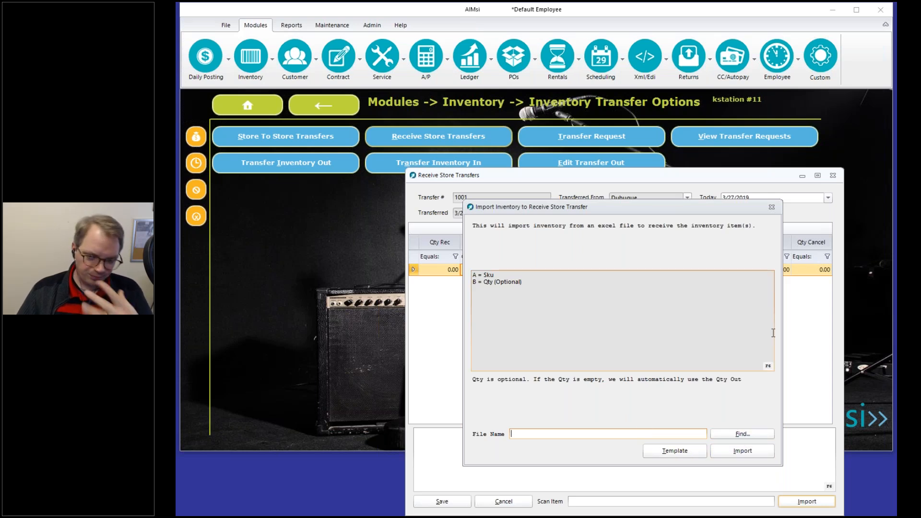
pyautogui.click(771, 207)
pyautogui.click(660, 374)
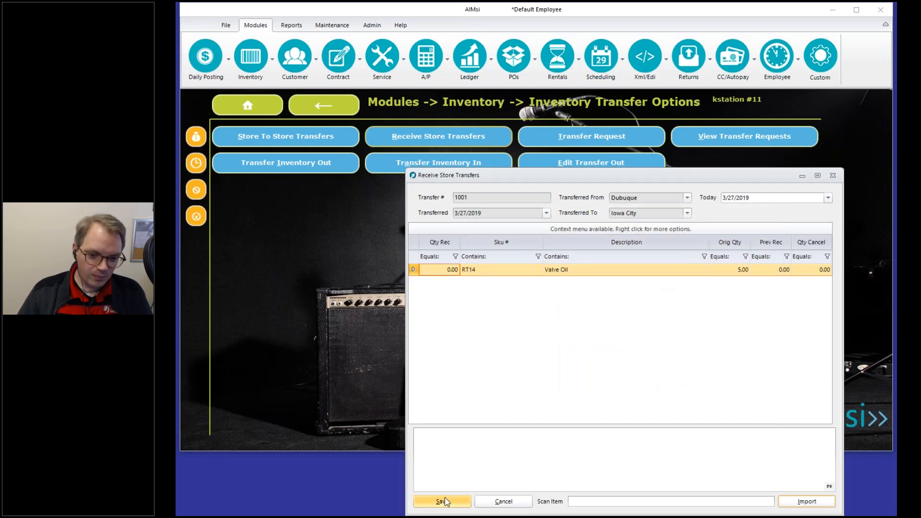
# Enter 5 as the received quantity for Valve Oil (RT14) and save.
pyautogui.click(443, 270)
pyautogui.write('5')
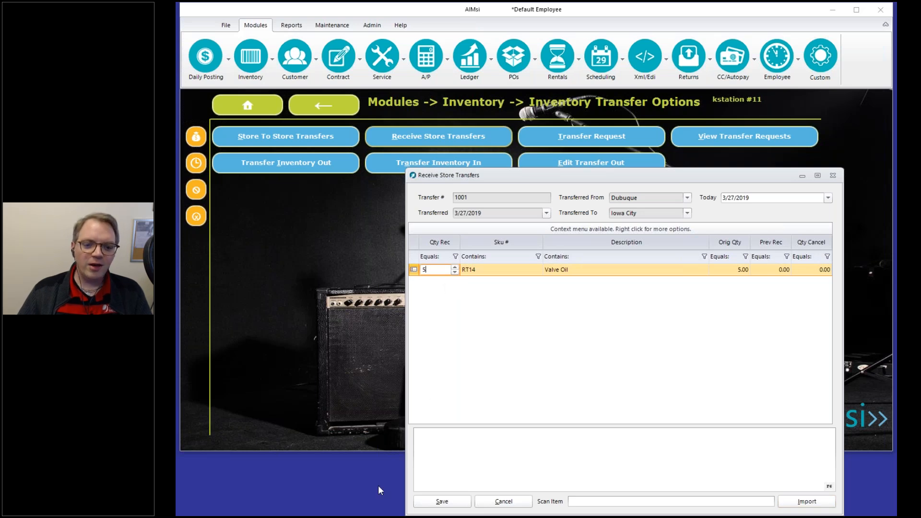
pyautogui.click(442, 501)
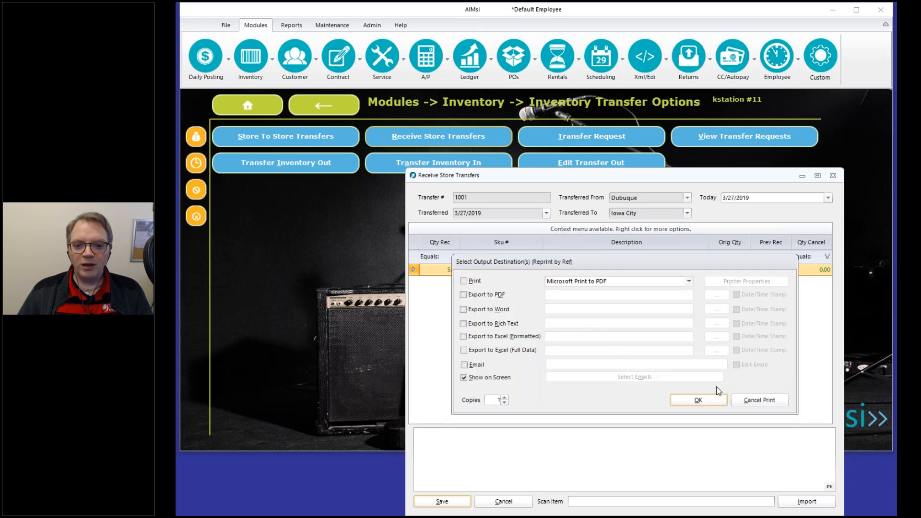
# Send the transfer 1001 receipt report to the screen.
pyautogui.click(698, 401)
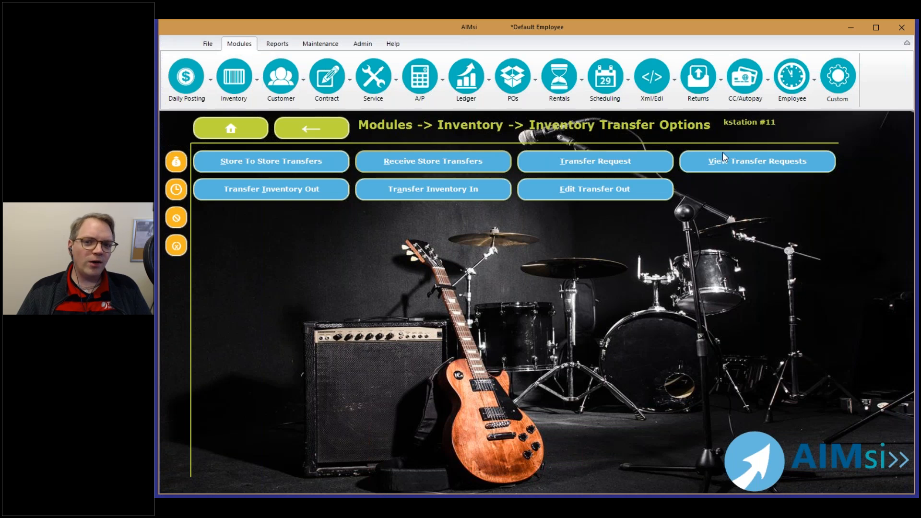
# Start a new transfer request with Iowa City as the sending location.
pyautogui.click(611, 159)
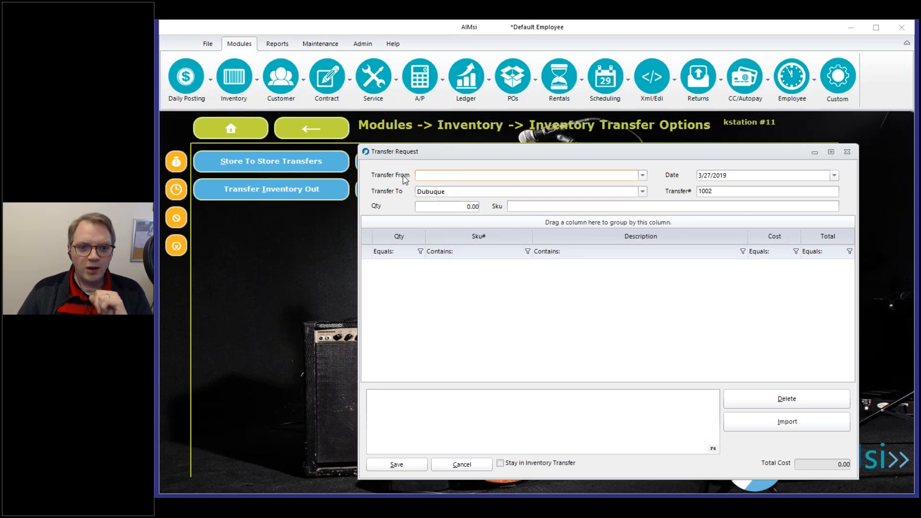
pyautogui.click(498, 179)
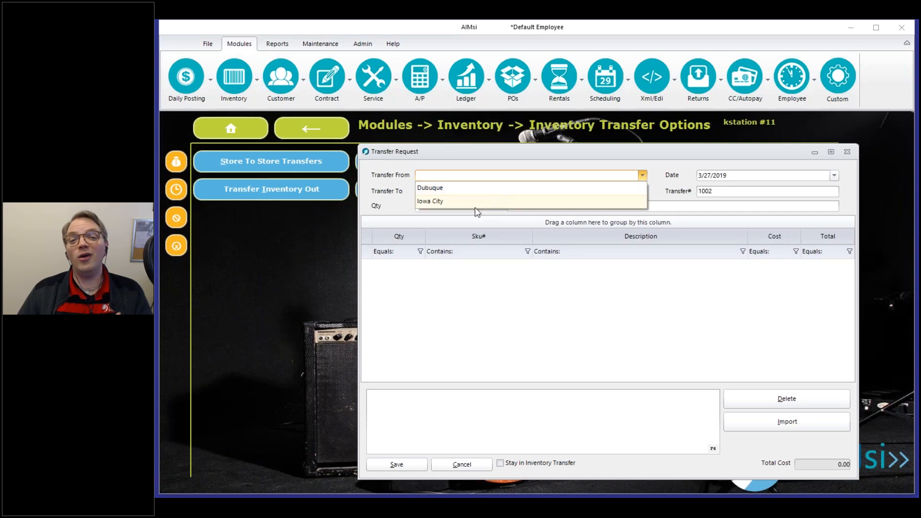
pyautogui.click(424, 202)
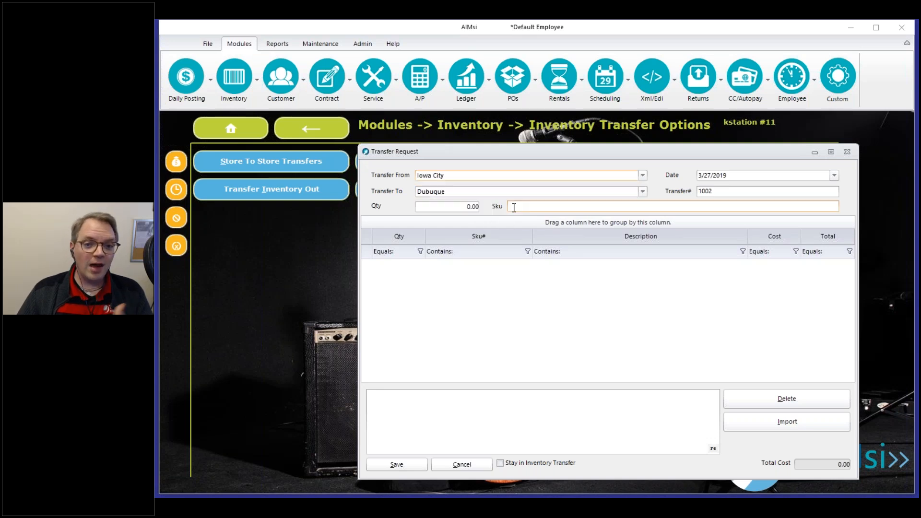
# Request 5 of SKU RT14, save request 1002, and preview its report on screen.
pyautogui.click(457, 206)
pyautogui.write('5')
pyautogui.press('Tab')
pyautogui.write('RT14')
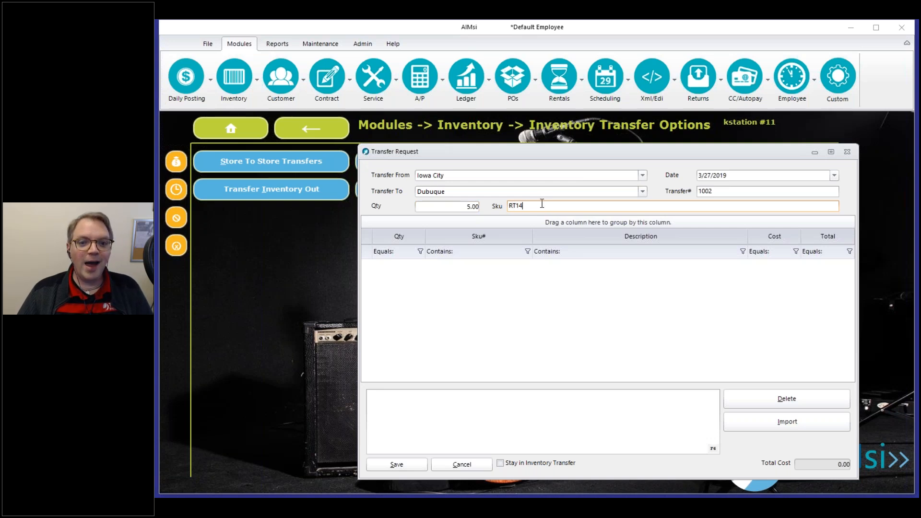
pyautogui.press('Return')
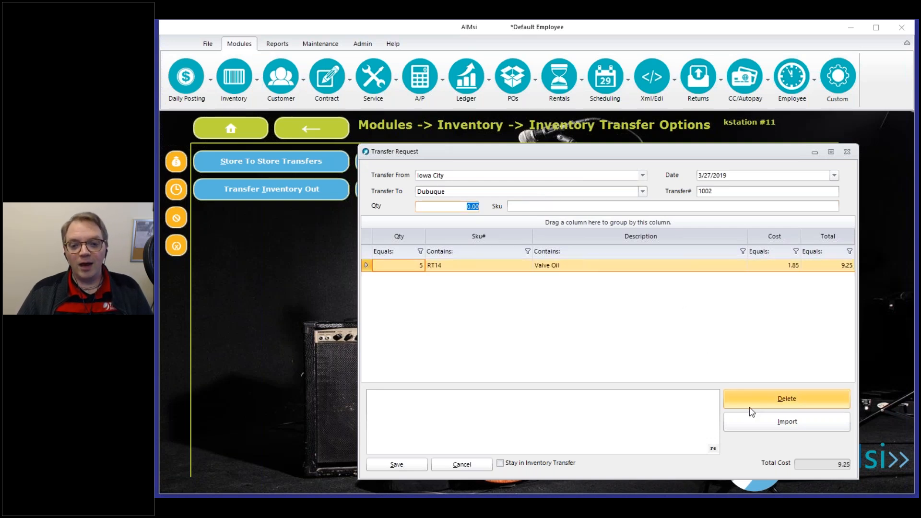
pyautogui.click(395, 470)
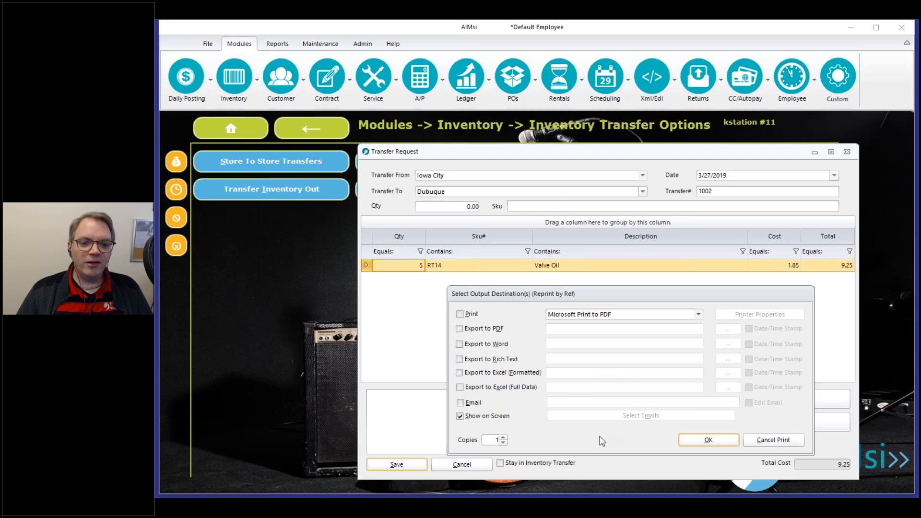
pyautogui.click(693, 442)
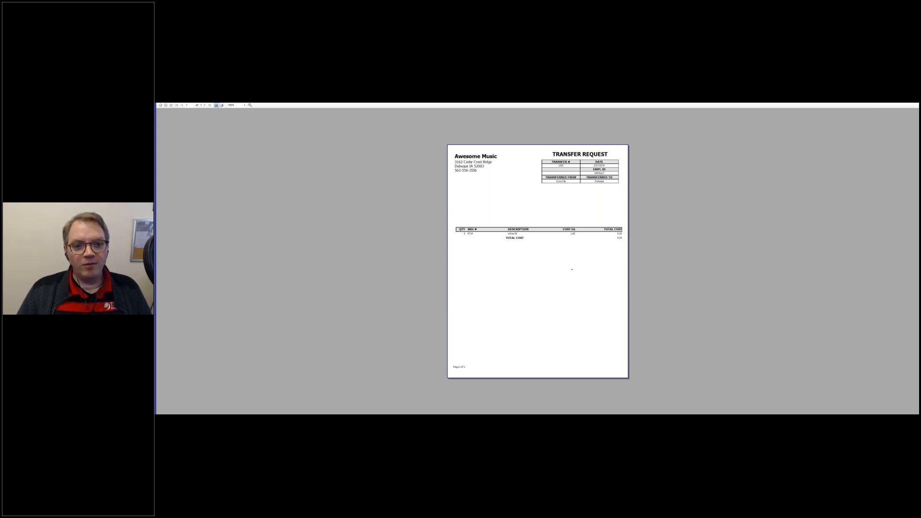
pyautogui.press('Escape')
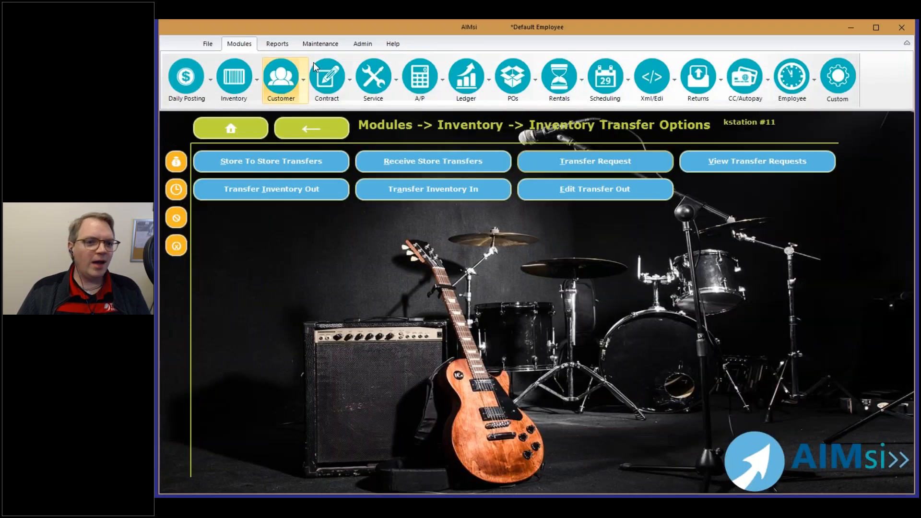
# Open Valve Oil's details from Inventory History and view its quantity-out breakdown.
pyautogui.click(234, 79)
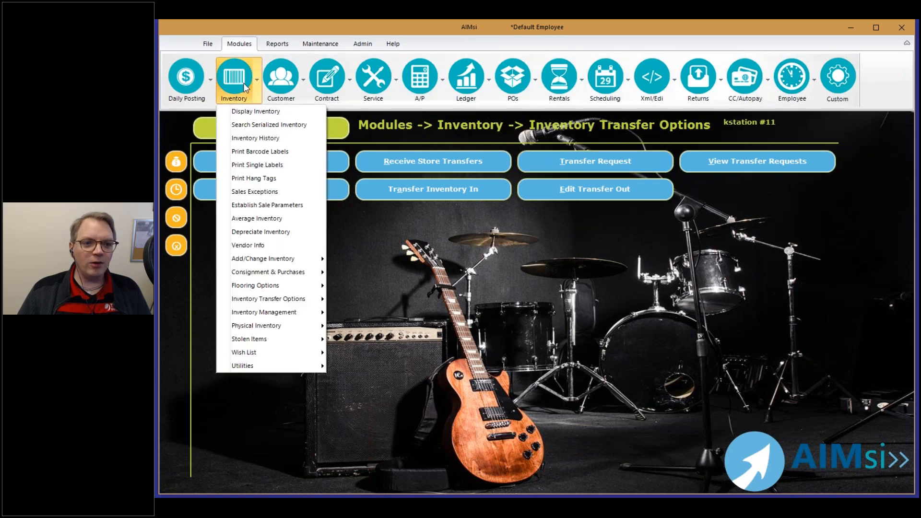
pyautogui.click(248, 138)
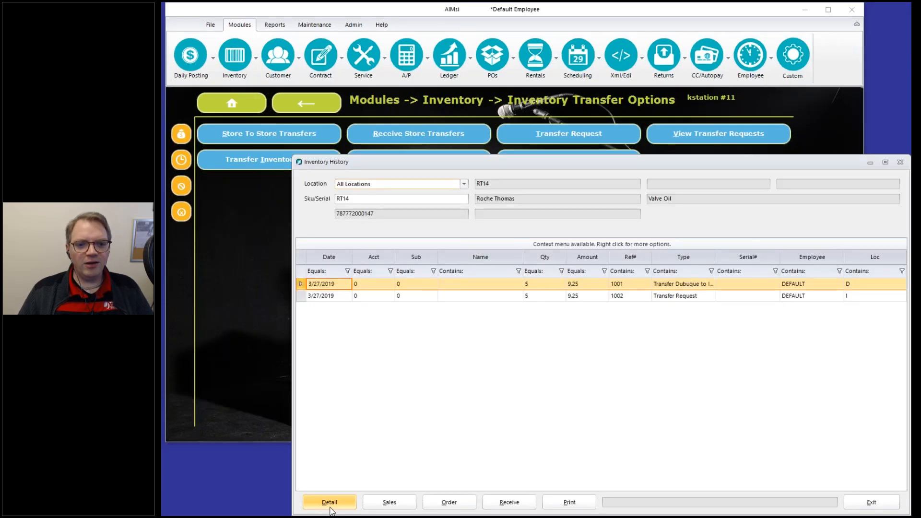
pyautogui.click(329, 502)
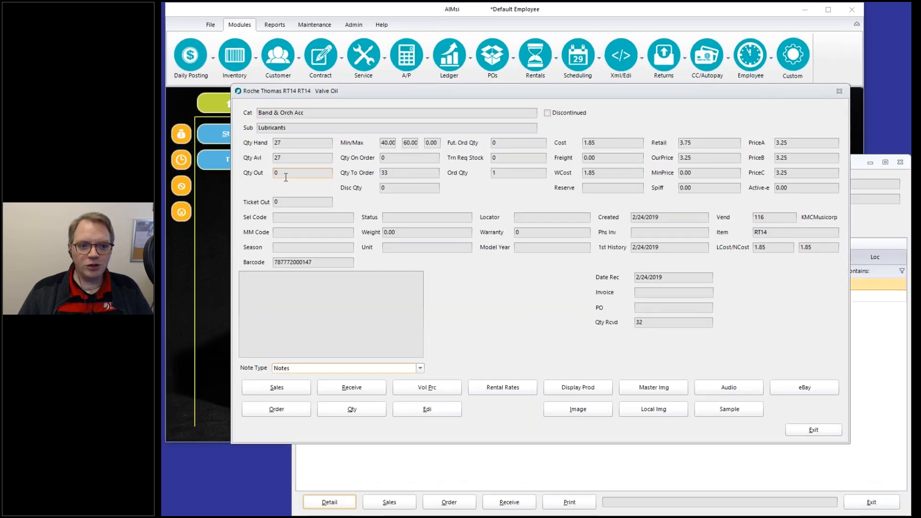
pyautogui.doubleClick(286, 177)
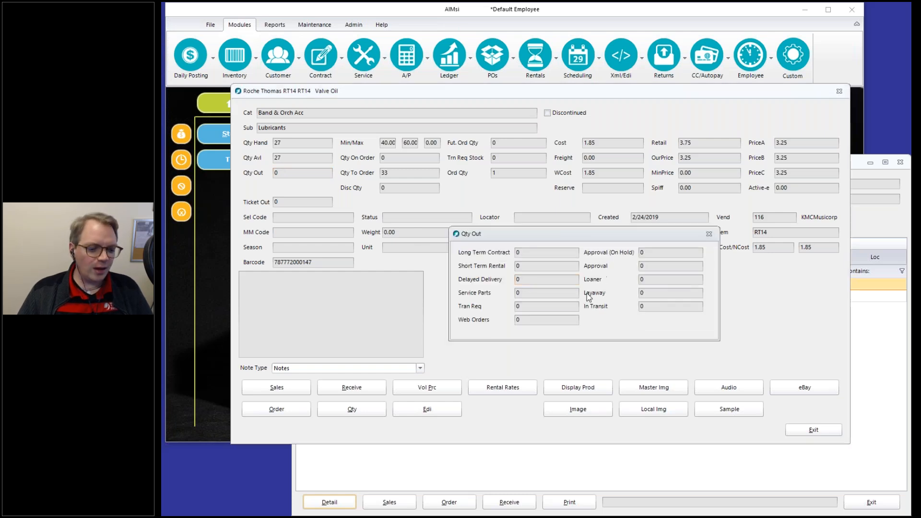
pyautogui.press('Escape')
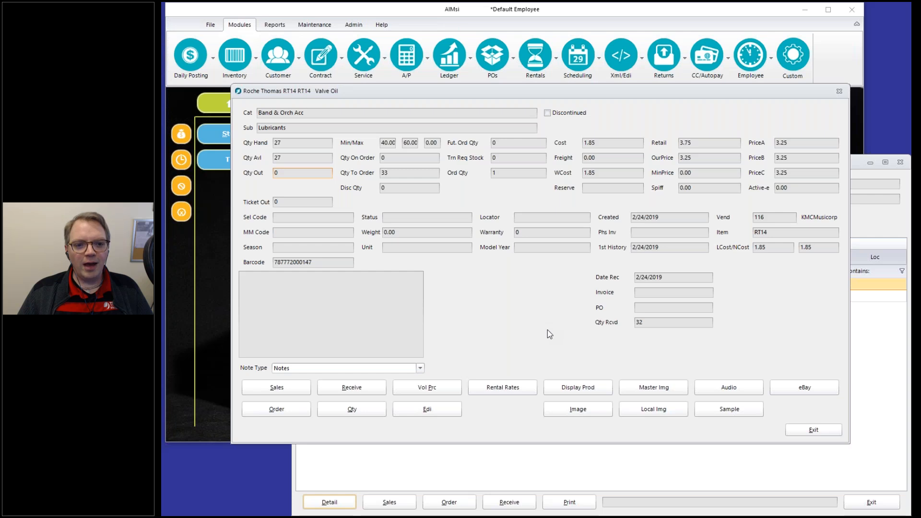
pyautogui.press('Escape')
# Show Iowa City's Valve Oil details and confirm its 5 out are transfer-requested.
pyautogui.click(386, 183)
pyautogui.click(382, 207)
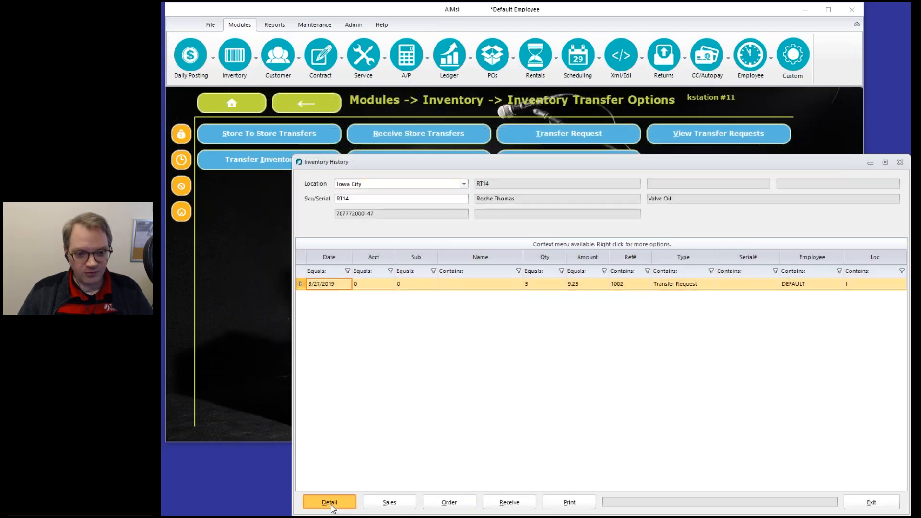
pyautogui.press('Return')
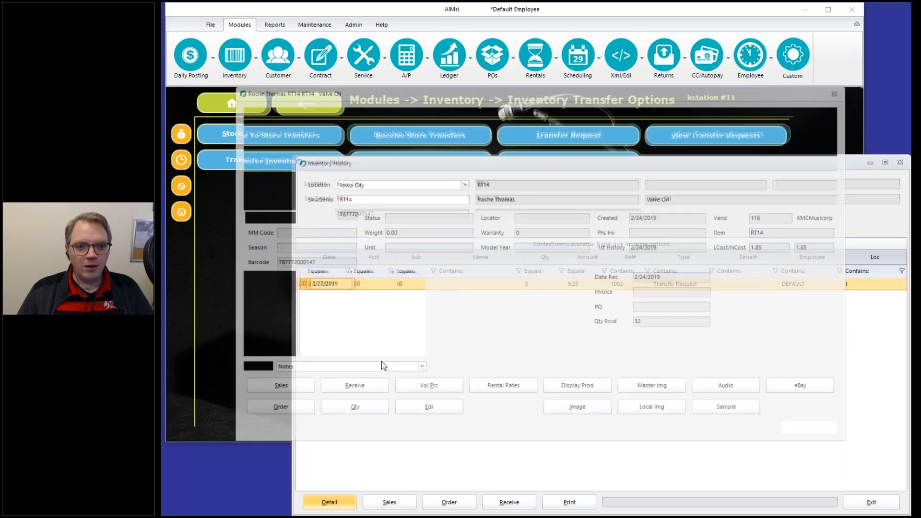
pyautogui.click(302, 176)
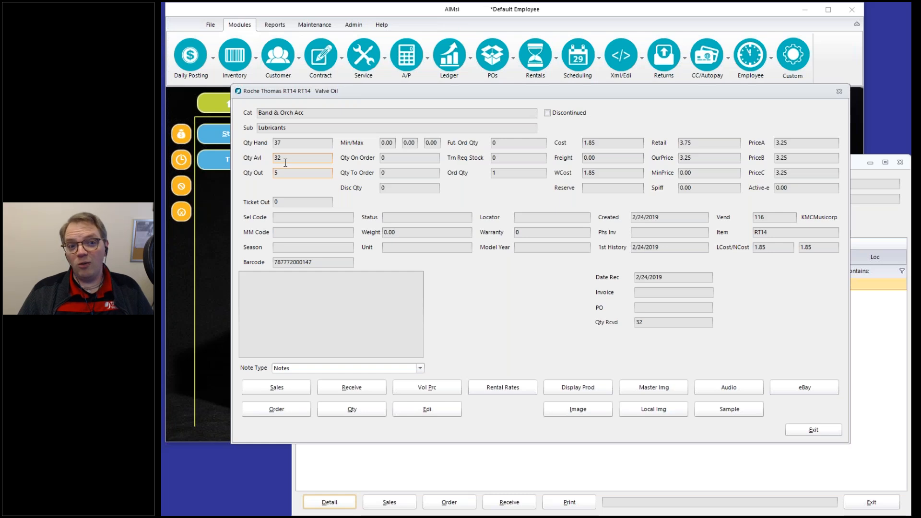
pyautogui.doubleClick(284, 172)
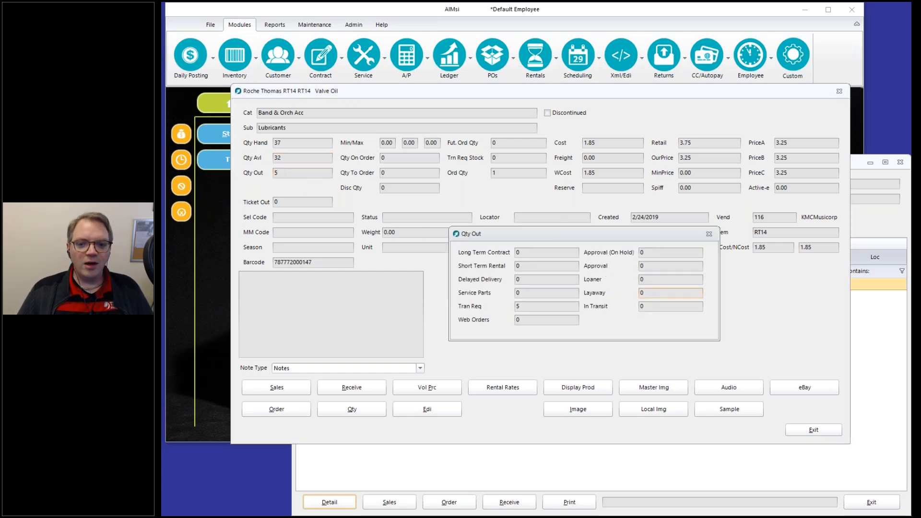
pyautogui.moveTo(658, 307); pyautogui.dragTo(626, 313)
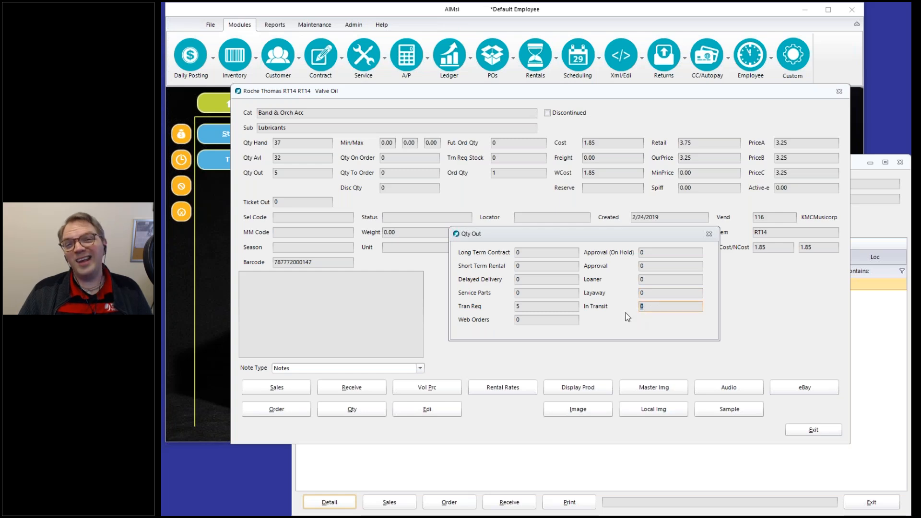
pyautogui.click(517, 306)
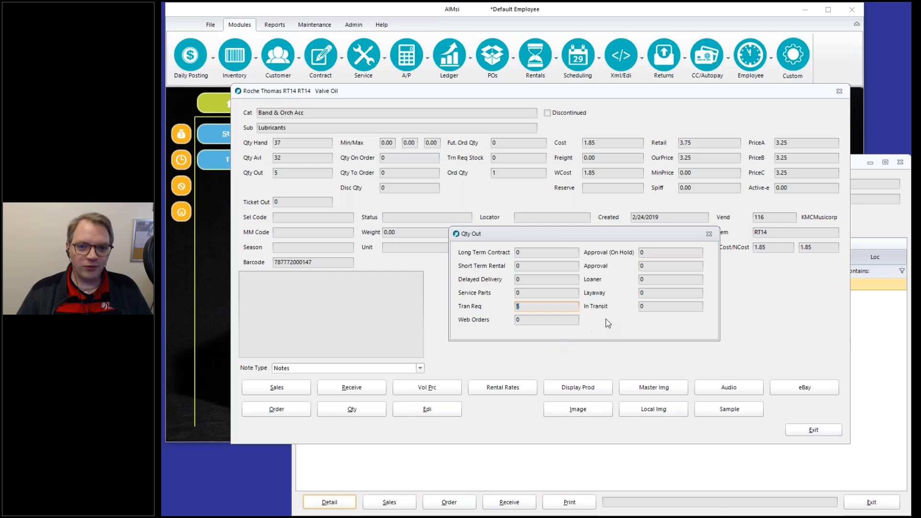
pyautogui.press('Escape')
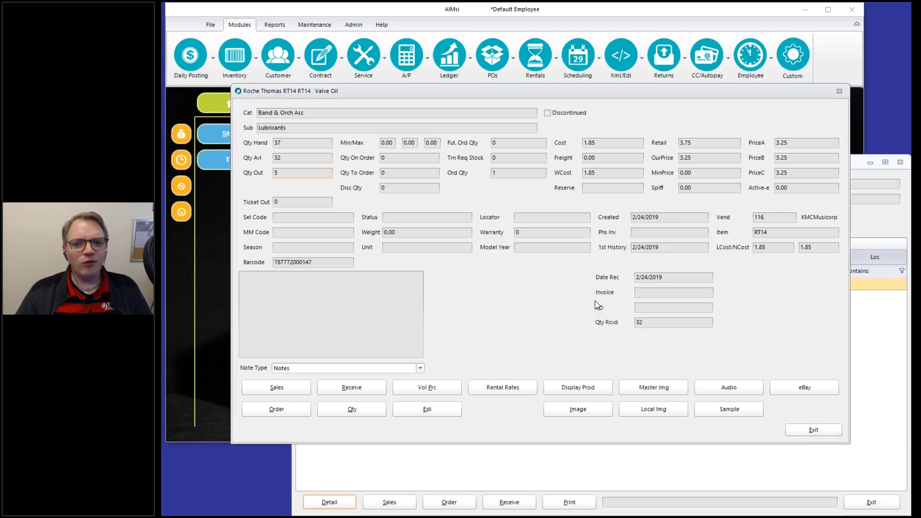
# Exit the Valve Oil record and open View Transfer Requests for Dubuque.
pyautogui.click(807, 430)
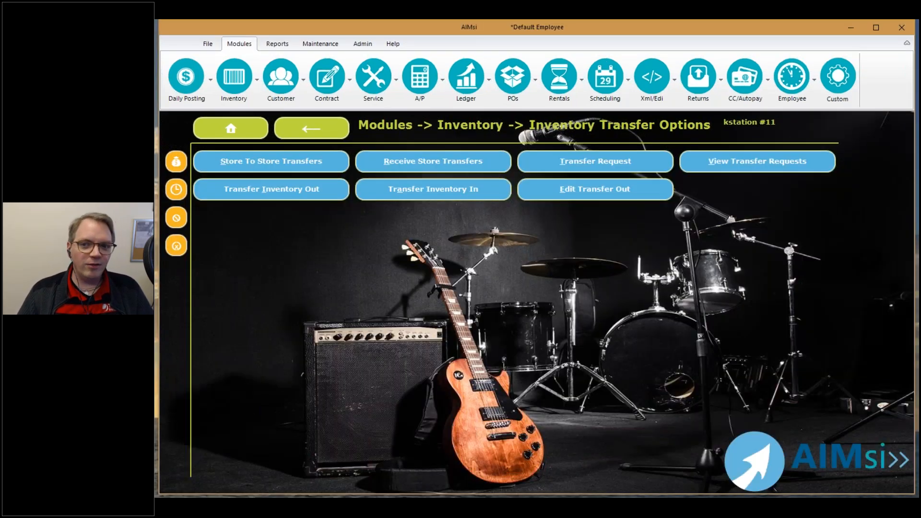
pyautogui.click(721, 162)
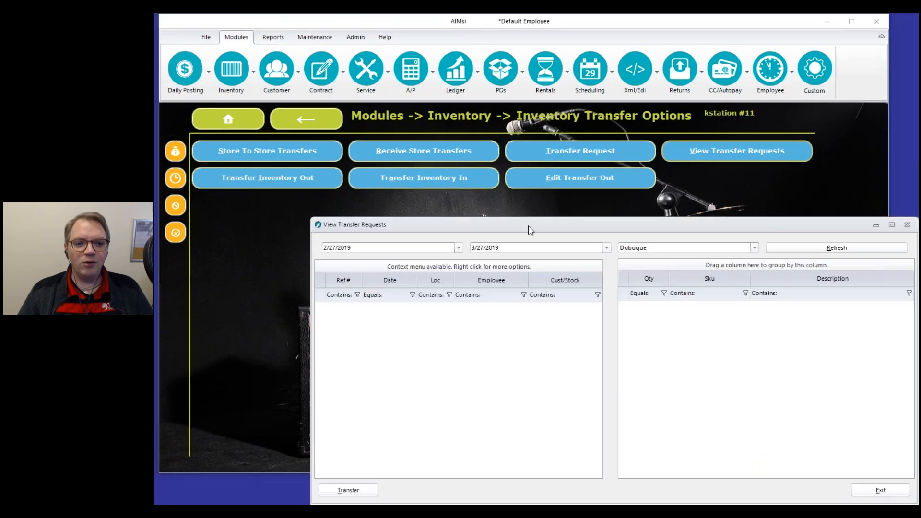
# Refresh the transfer request list with Iowa City selected as the store.
pyautogui.moveTo(530, 231); pyautogui.dragTo(471, 174)
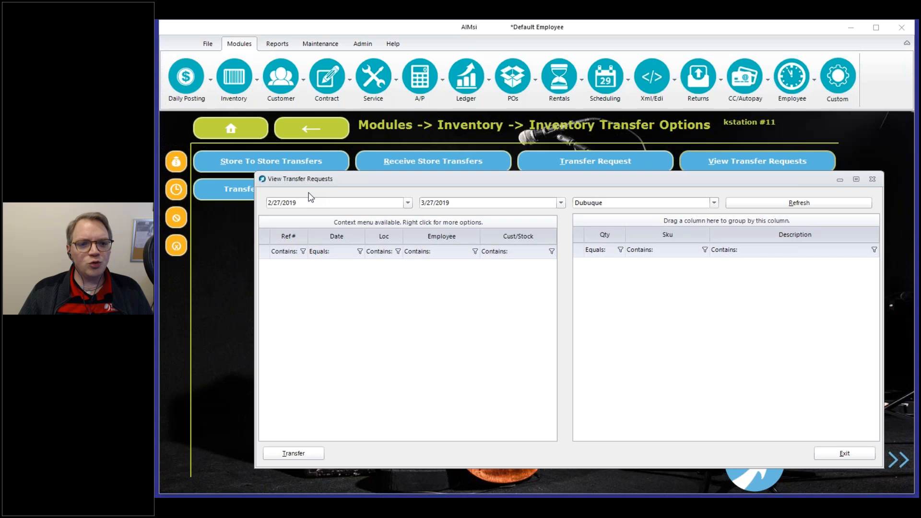
pyautogui.click(777, 204)
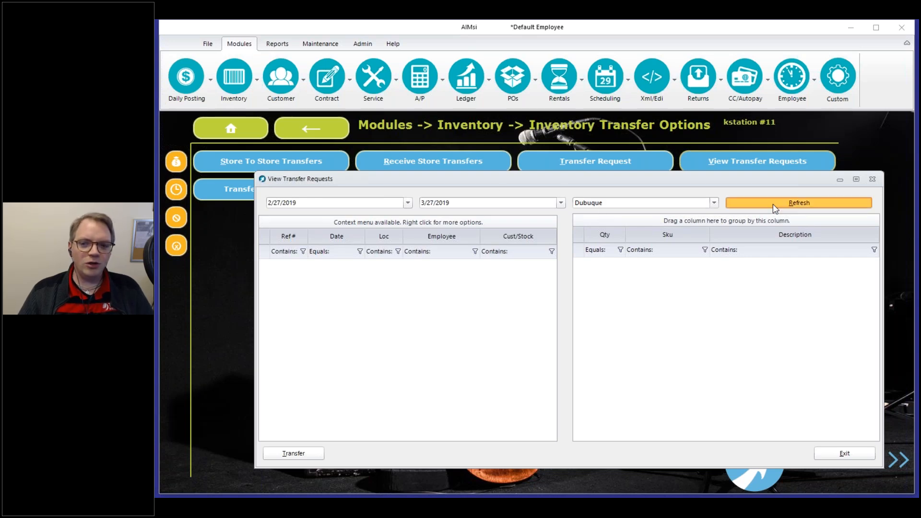
pyautogui.click(650, 211)
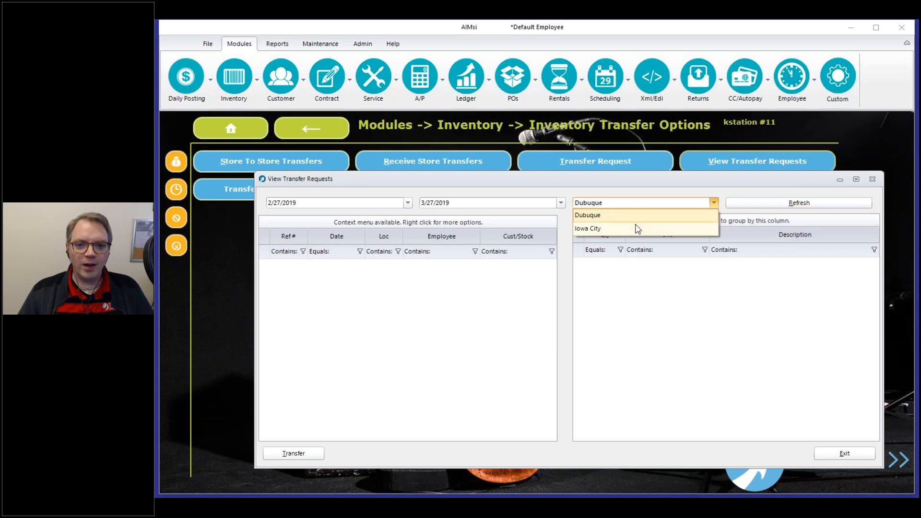
pyautogui.click(637, 228)
pyautogui.click(776, 204)
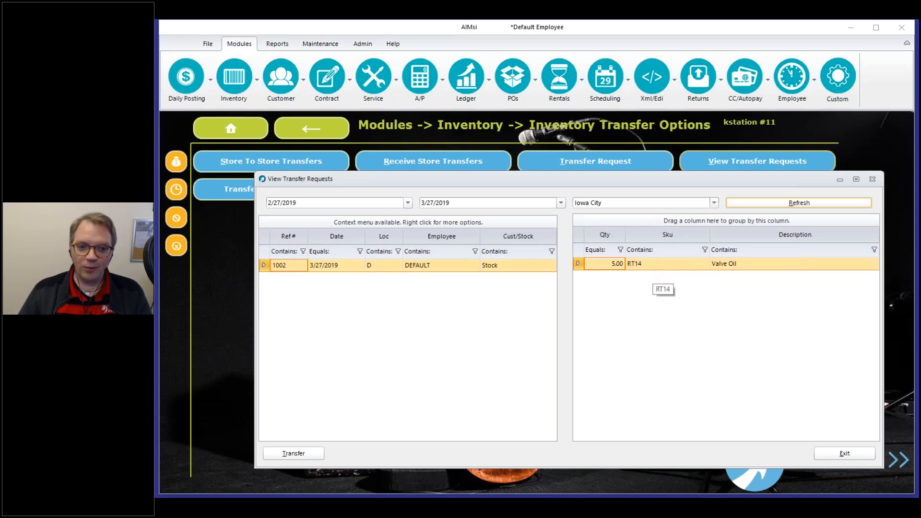
# Start transferring request 1002 for 5 RT14 Valve Oil.
pyautogui.rightClick(500, 270)
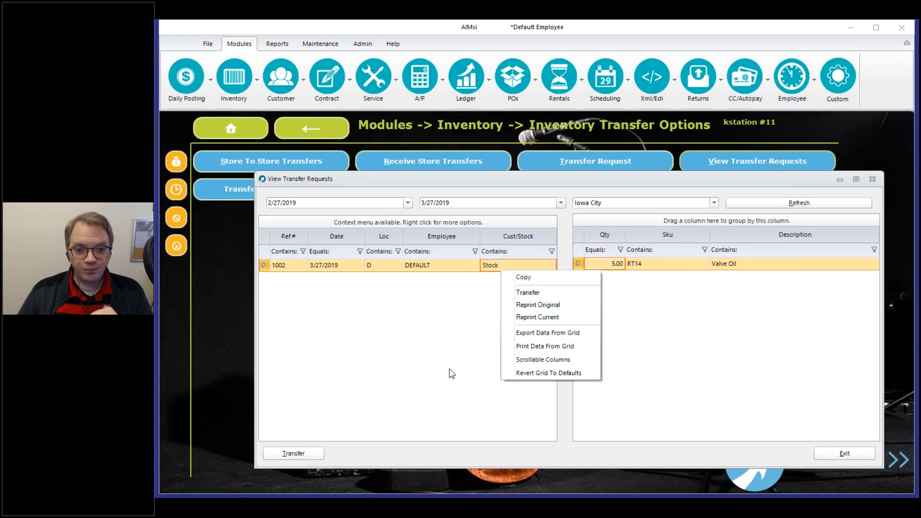
pyautogui.click(489, 344)
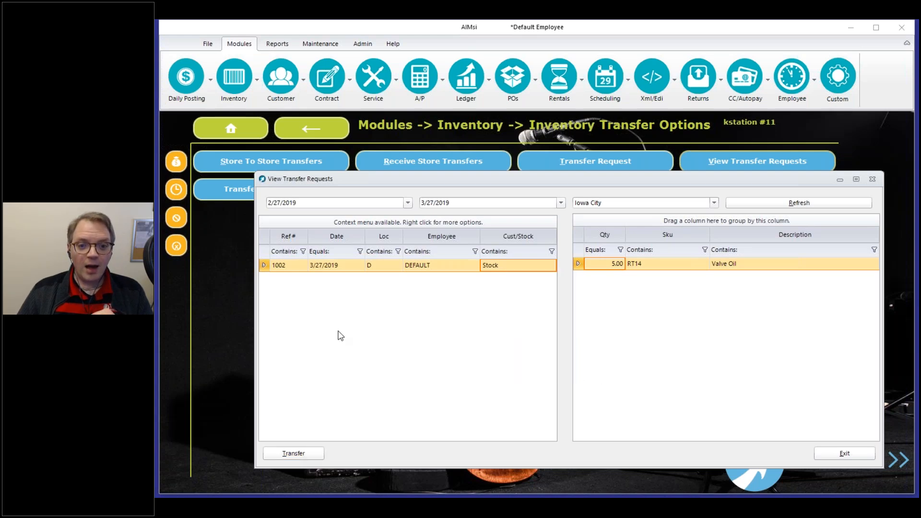
pyautogui.click(305, 456)
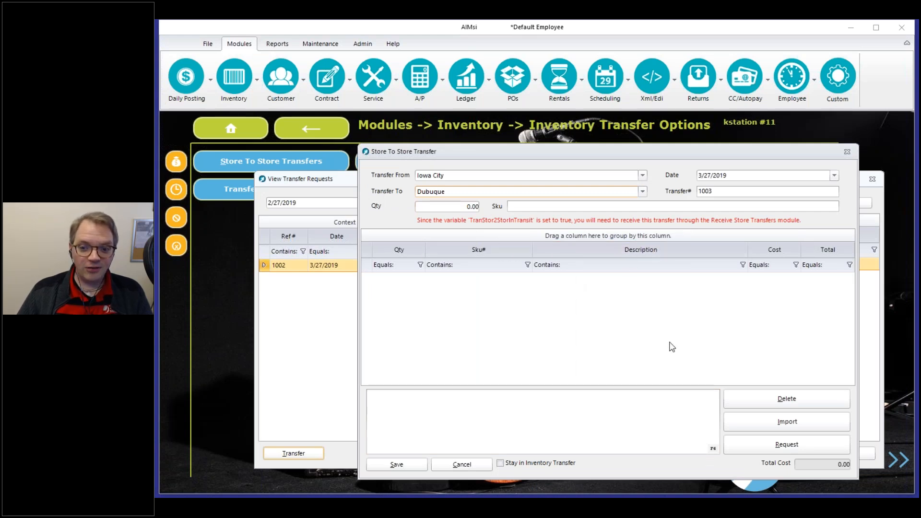
pyautogui.click(476, 465)
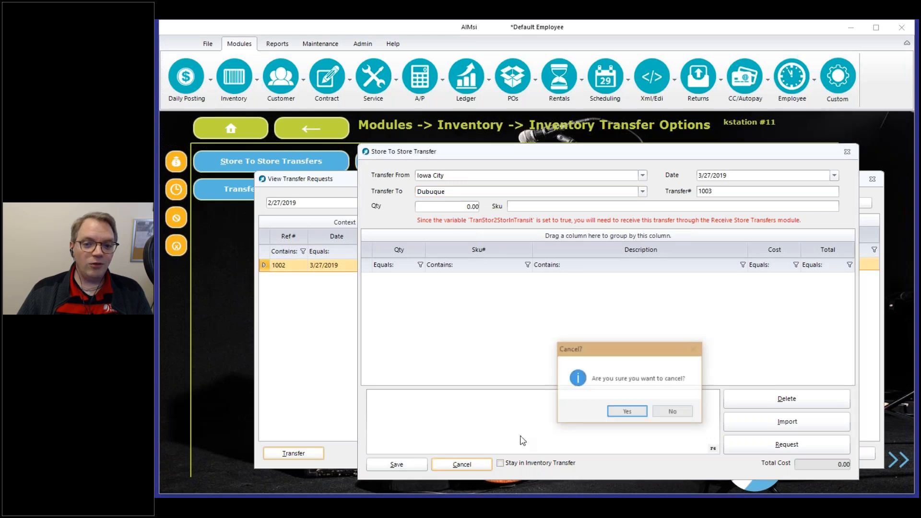
pyautogui.click(623, 411)
pyautogui.rightClick(381, 265)
pyautogui.click(405, 291)
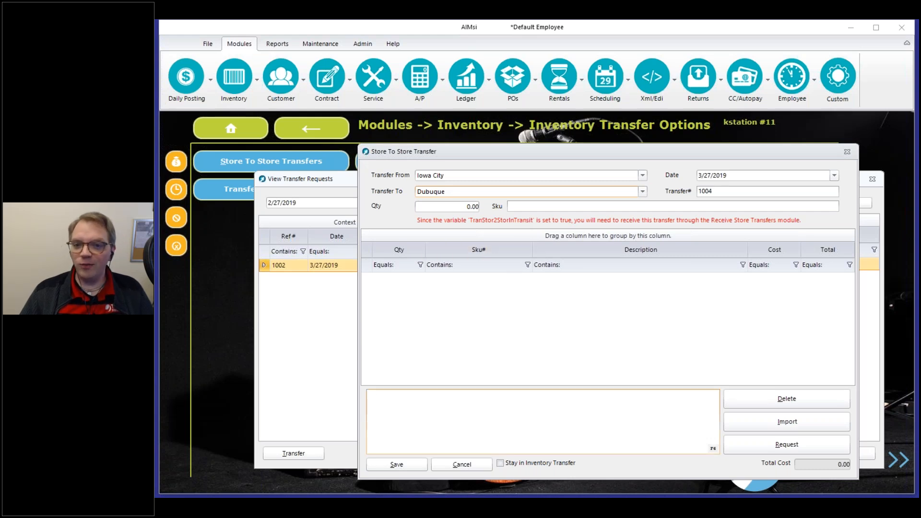
pyautogui.click(438, 465)
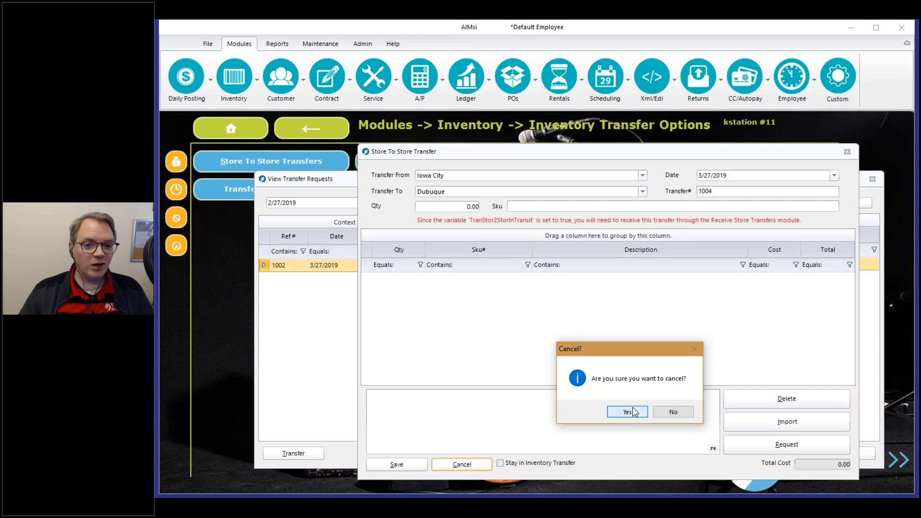
pyautogui.click(633, 412)
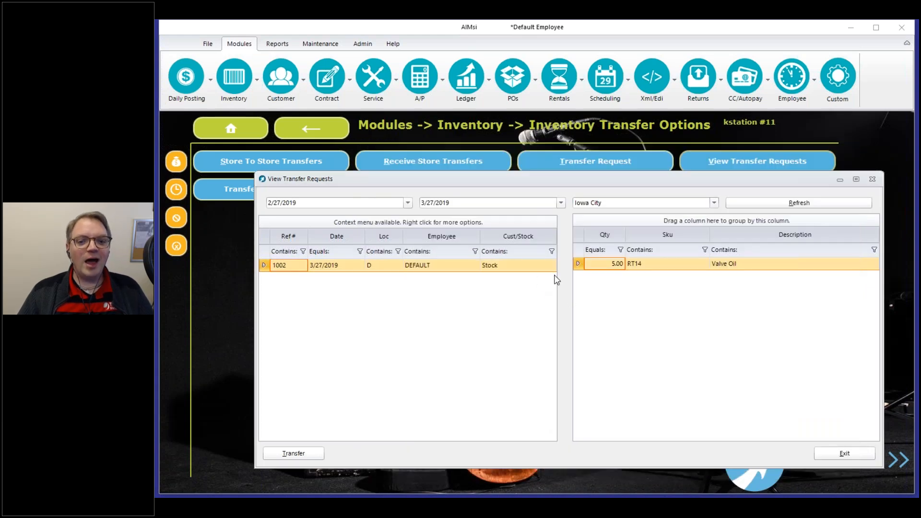
# Check the item and request row options, close the returns list, and exit View Transfer Requests.
pyautogui.rightClick(700, 264)
pyautogui.click(499, 265)
pyautogui.rightClick(499, 264)
pyautogui.click(388, 345)
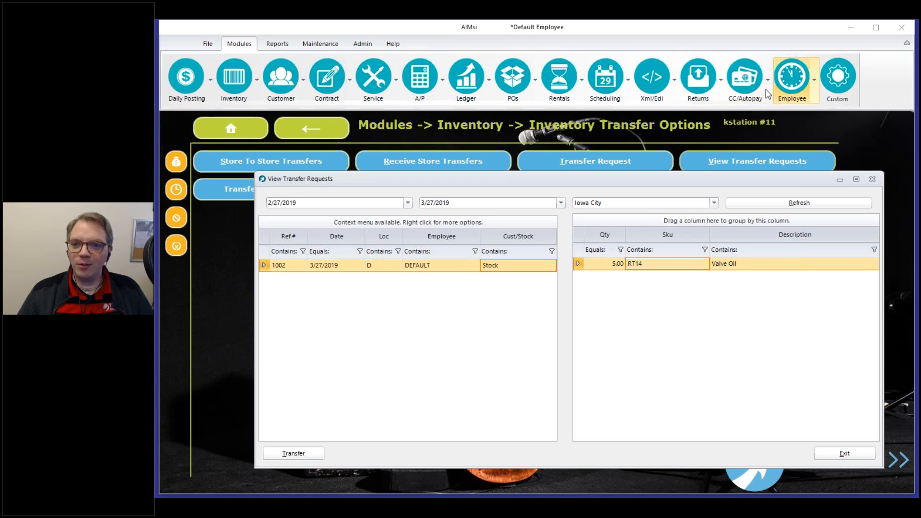
pyautogui.click(693, 86)
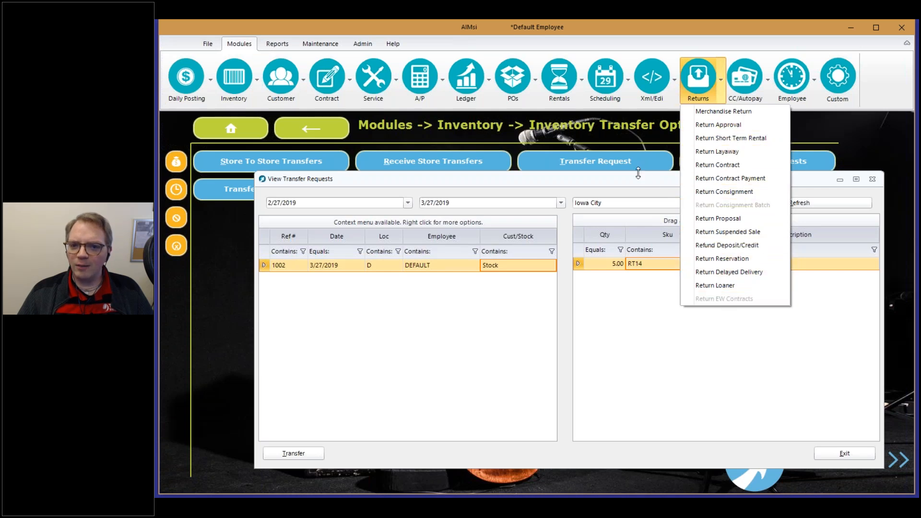
pyautogui.click(663, 194)
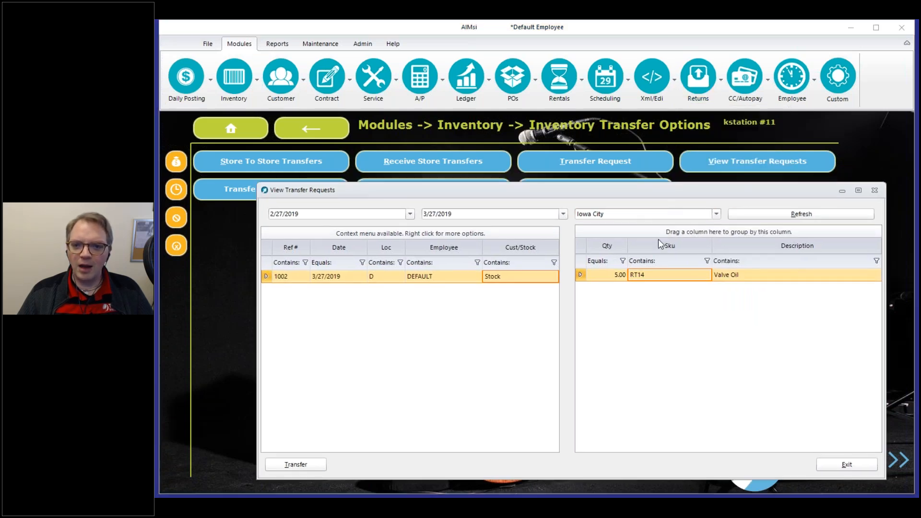
pyautogui.moveTo(662, 192); pyautogui.dragTo(651, 185)
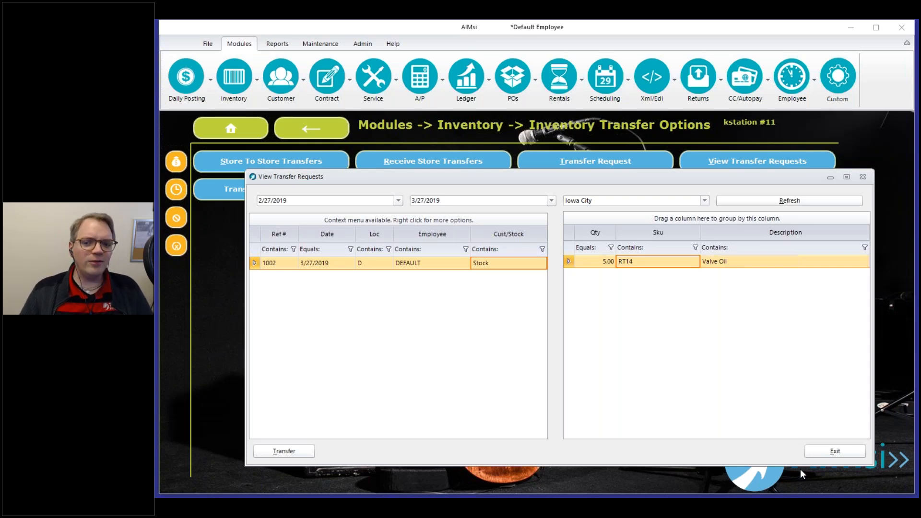
pyautogui.click(835, 451)
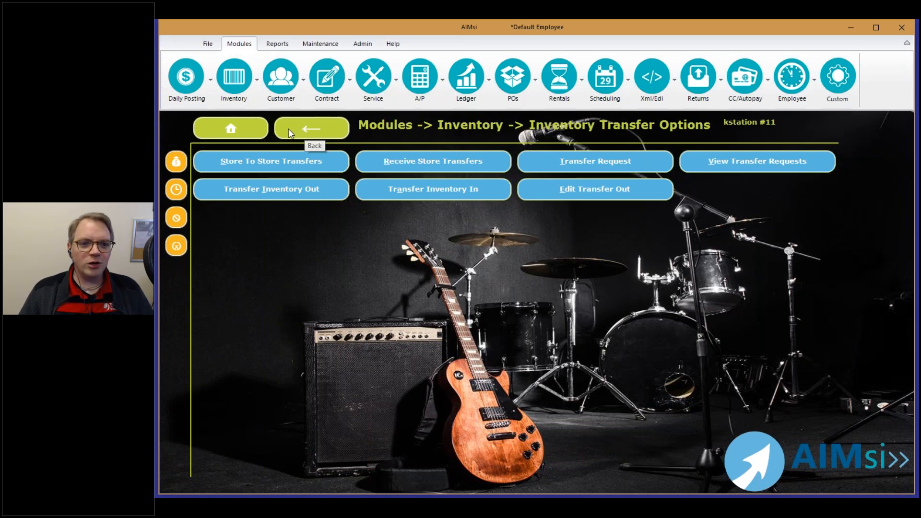
# Return to the main menu and open the POs module through Modules.
pyautogui.click(241, 128)
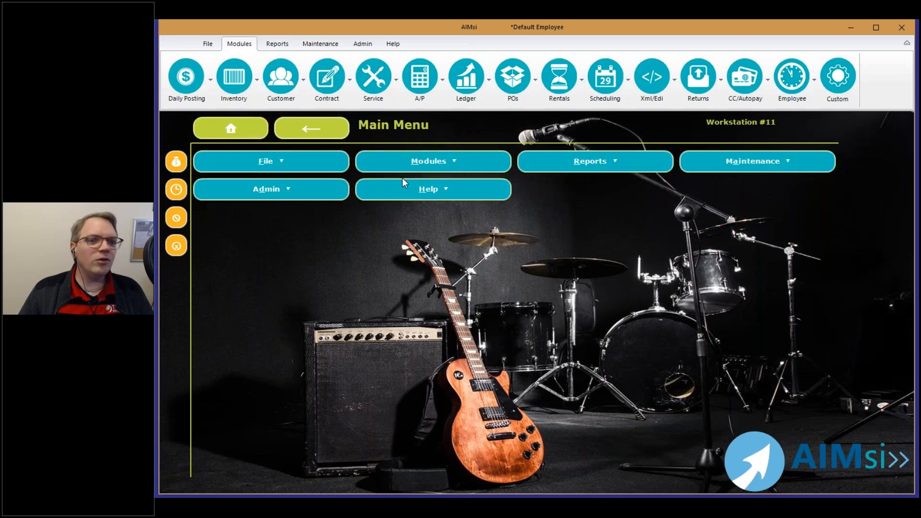
pyautogui.click(491, 166)
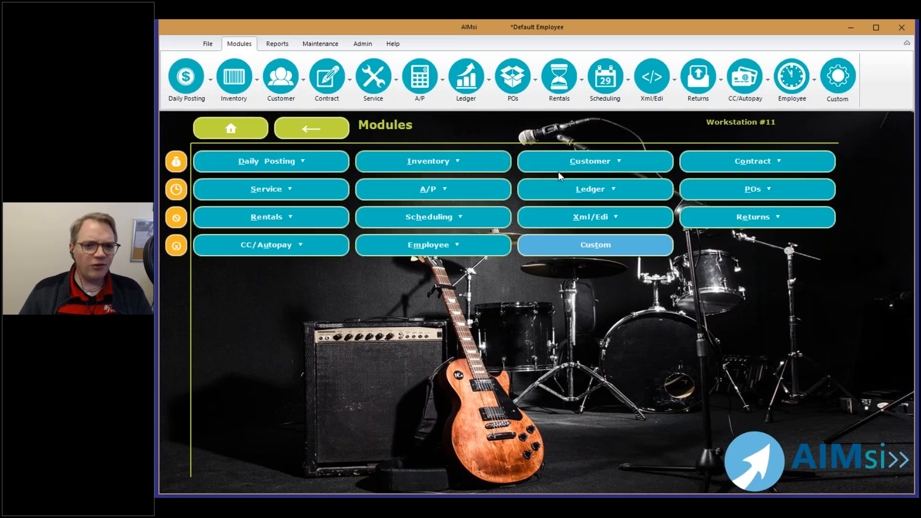
pyautogui.click(717, 181)
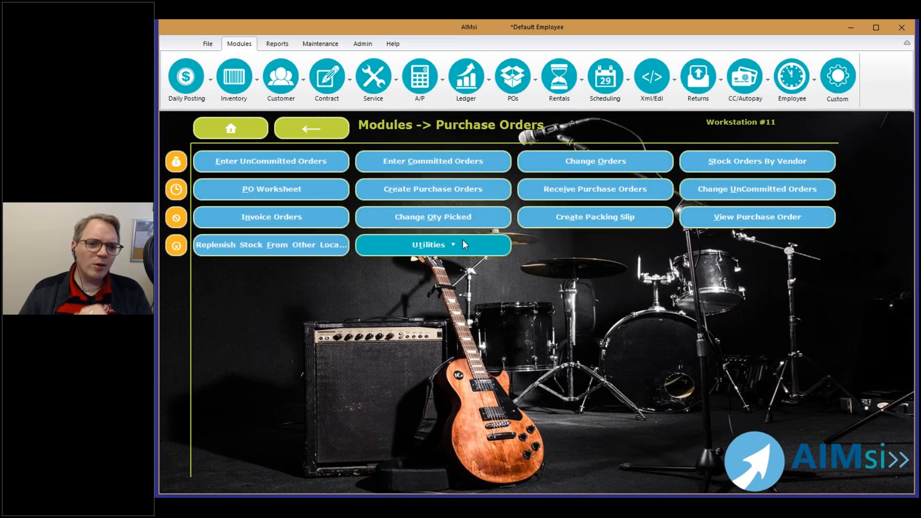
# Open Replenish Stock From Other Locations, leaving the source location unchanged.
pyautogui.click(241, 246)
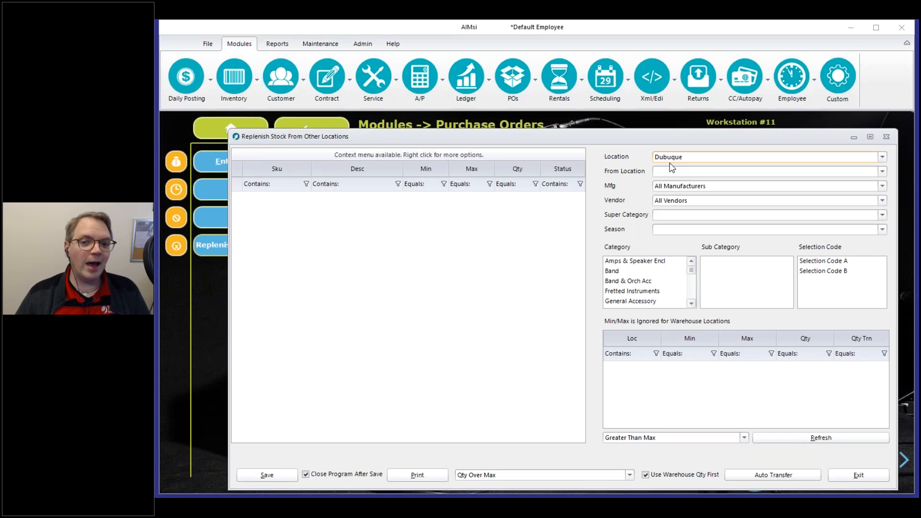
pyautogui.click(694, 172)
pyautogui.click(617, 168)
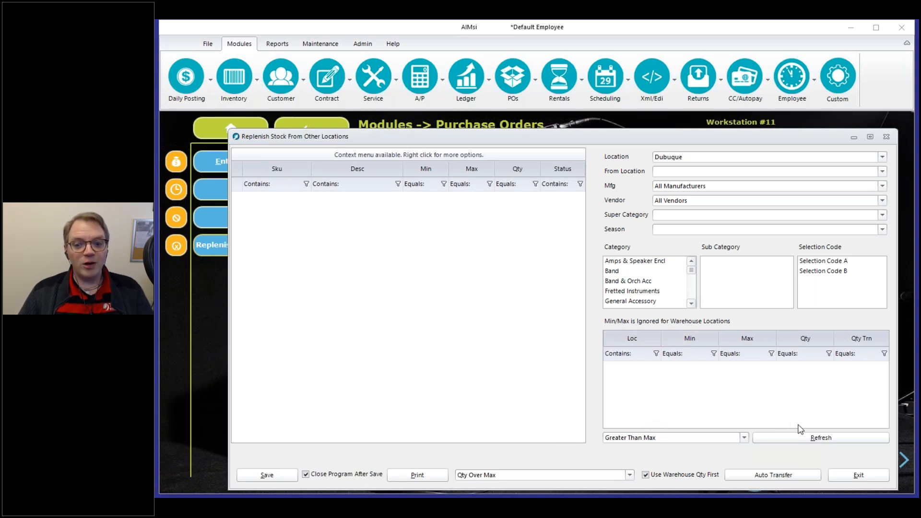
# Scan Dubuque for items Greater Than Max, select The Bells of Christmas, and edit its Qty Trn.
pyautogui.click(719, 443)
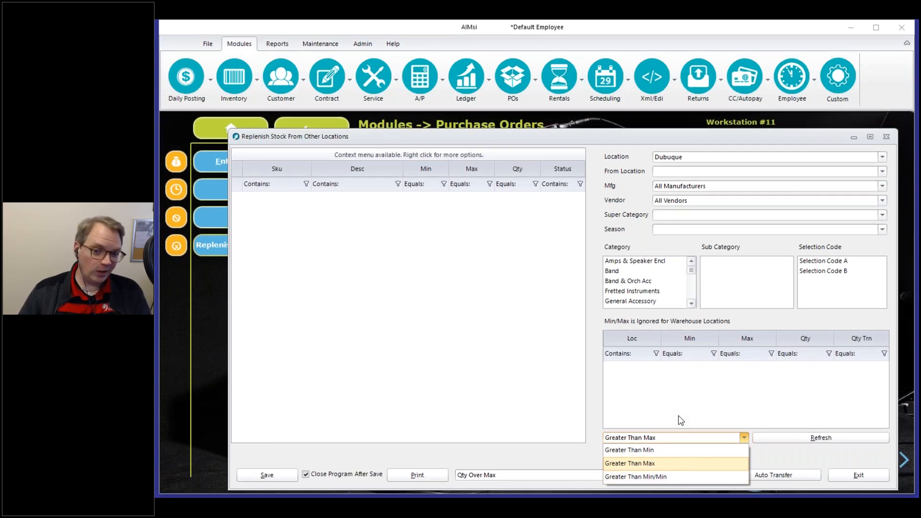
pyautogui.click(707, 384)
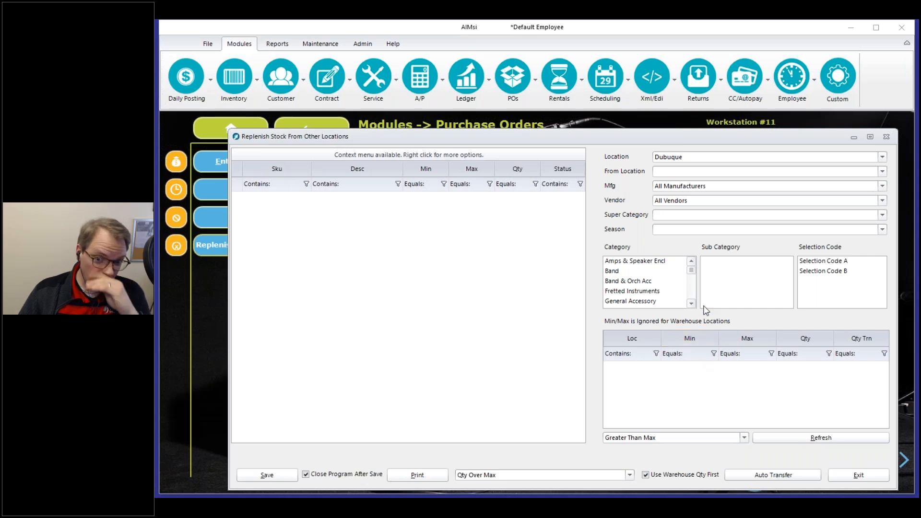
pyautogui.click(778, 441)
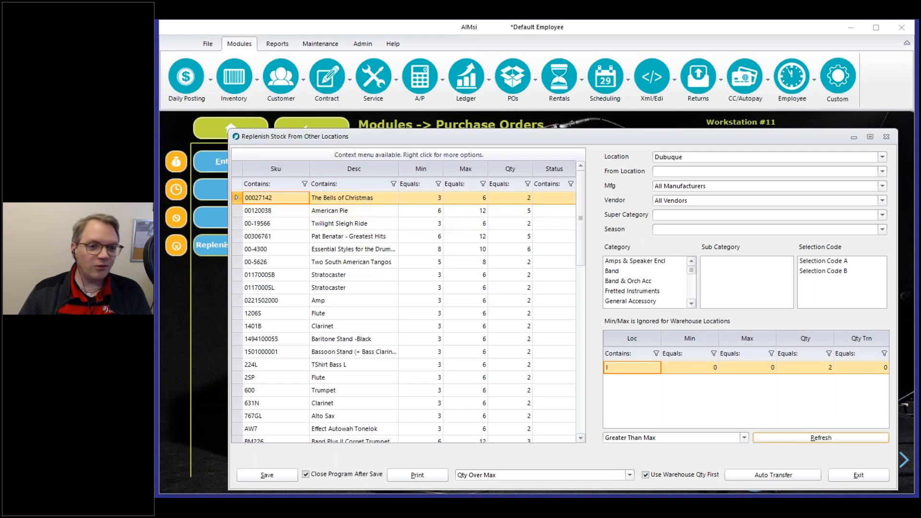
pyautogui.click(349, 200)
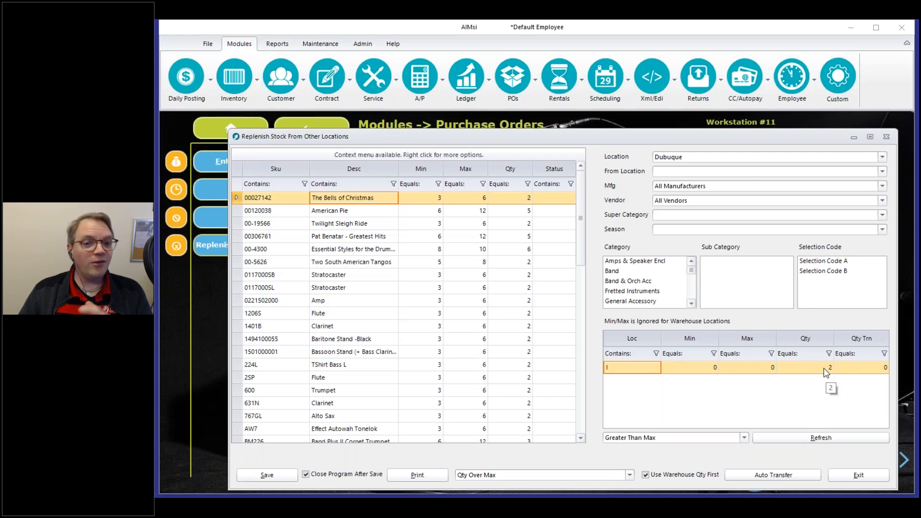
pyautogui.click(859, 368)
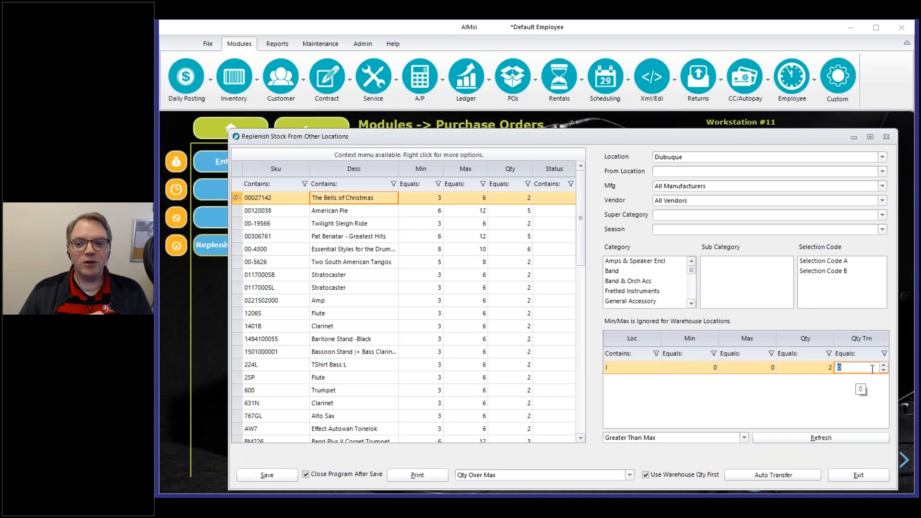
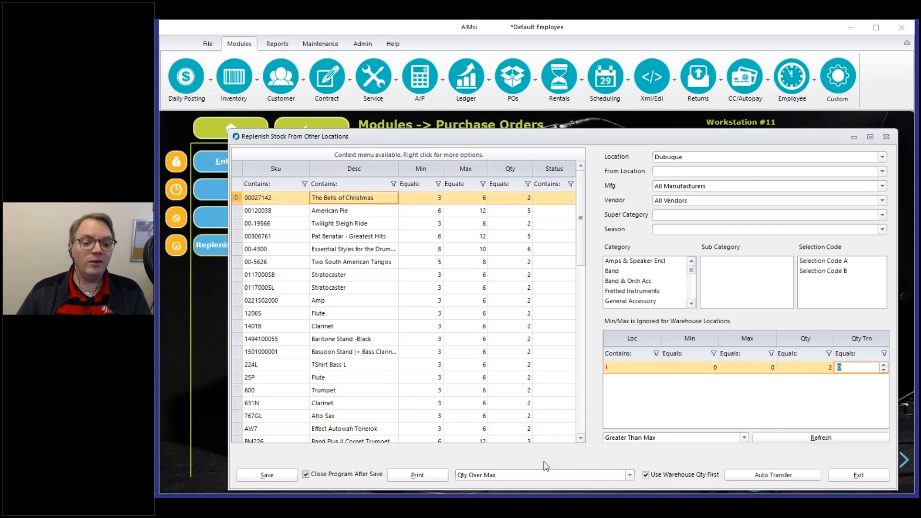
# Keep Qty Over Max as the quantity mode and close the replenish stock window.
pyautogui.click(548, 475)
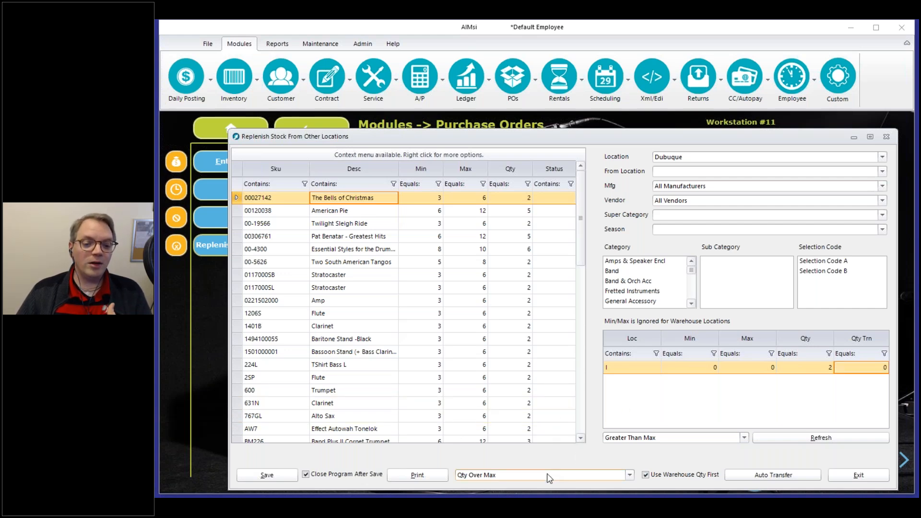
pyautogui.click(548, 475)
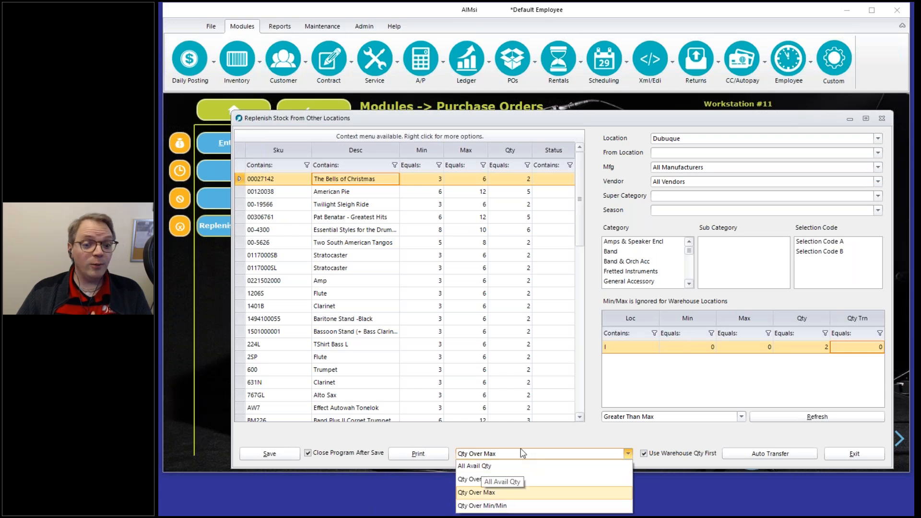
pyautogui.click(635, 432)
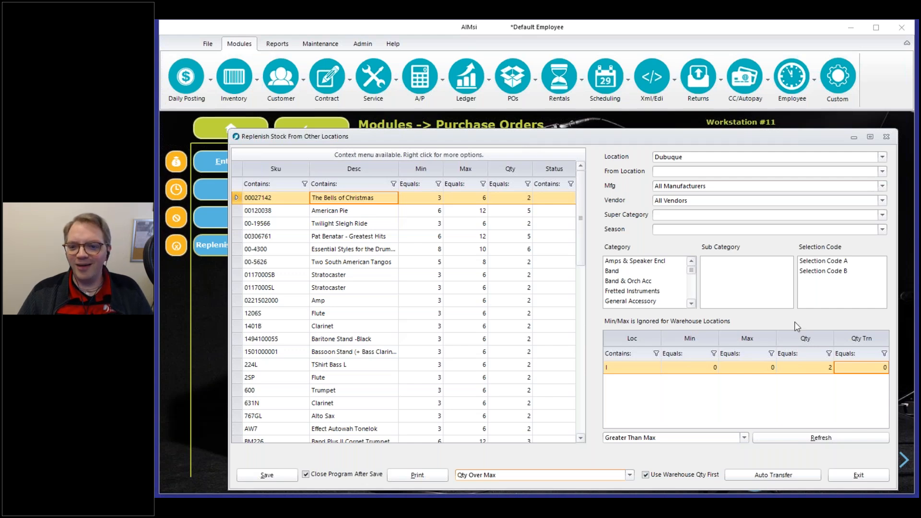
pyautogui.click(860, 475)
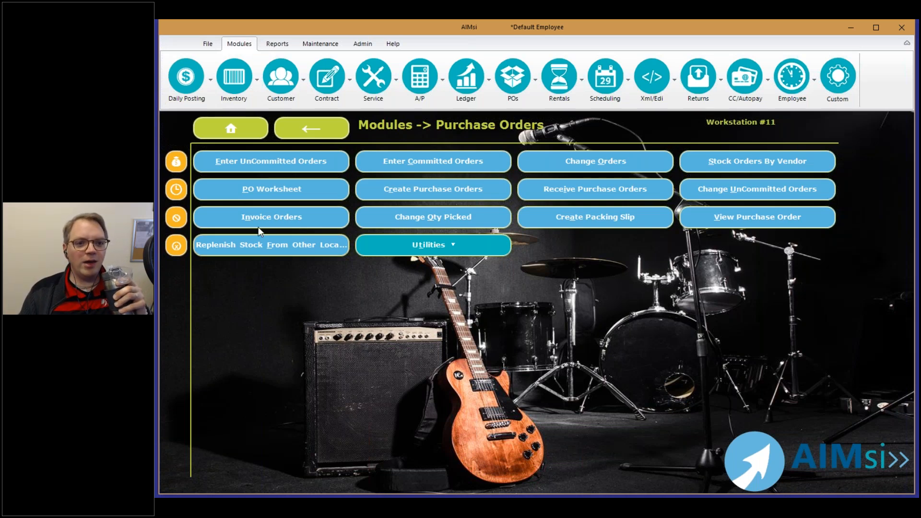
# Start a new PO worksheet from the Purchase Orders screen.
pyautogui.click(294, 196)
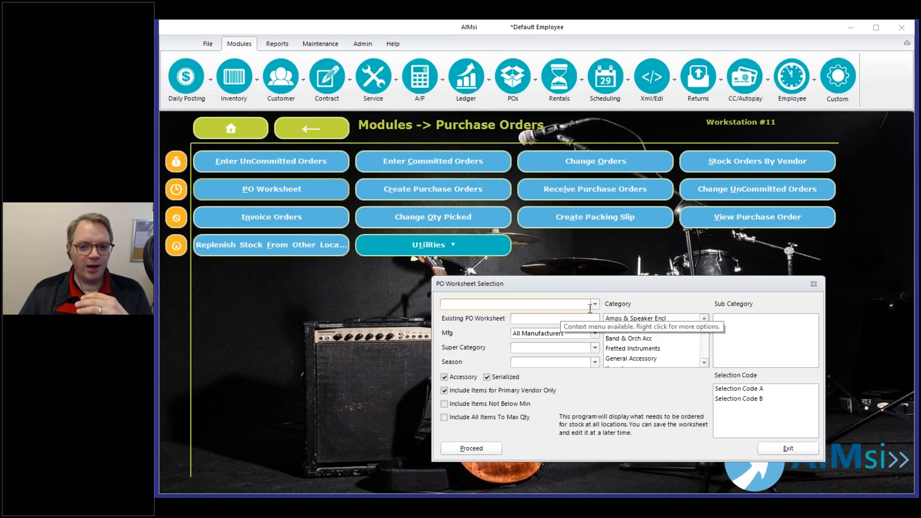
# Select 116 KMCMusicorp as the PO worksheet vendor instead of 100 Coast Wholesale.
pyautogui.click(596, 304)
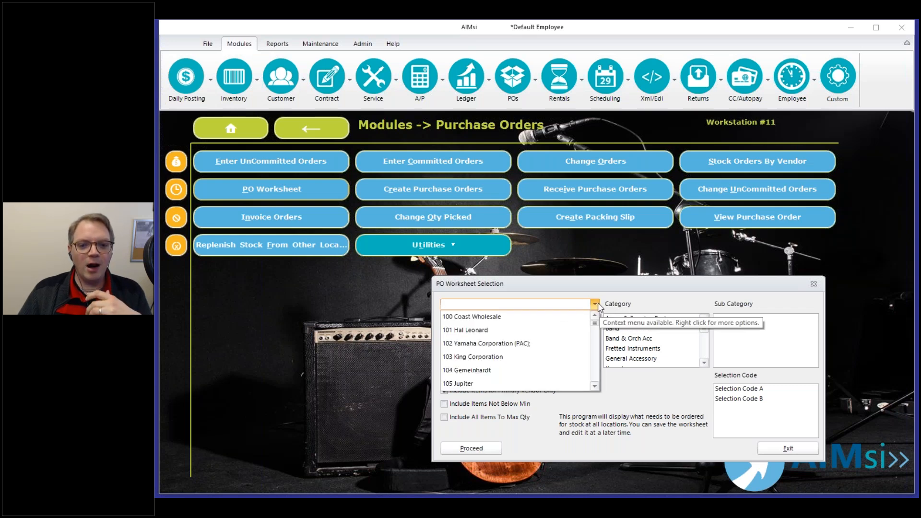
pyautogui.press('Down')
pyautogui.press('Return')
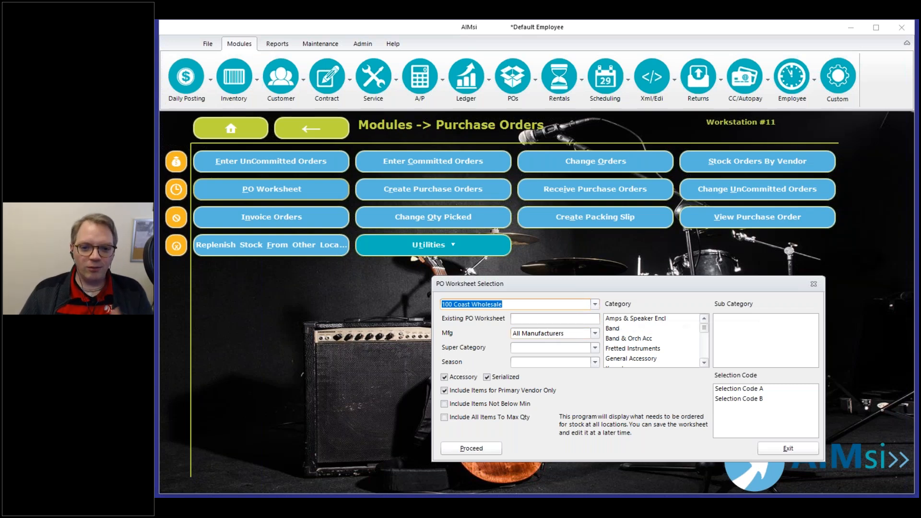
pyautogui.click(596, 304)
pyautogui.scroll(-4, 568, 363)
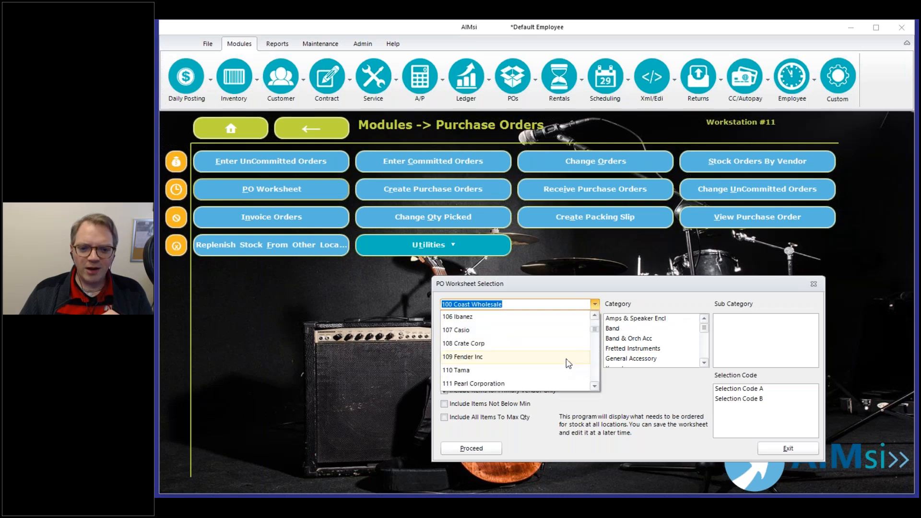
pyautogui.click(532, 370)
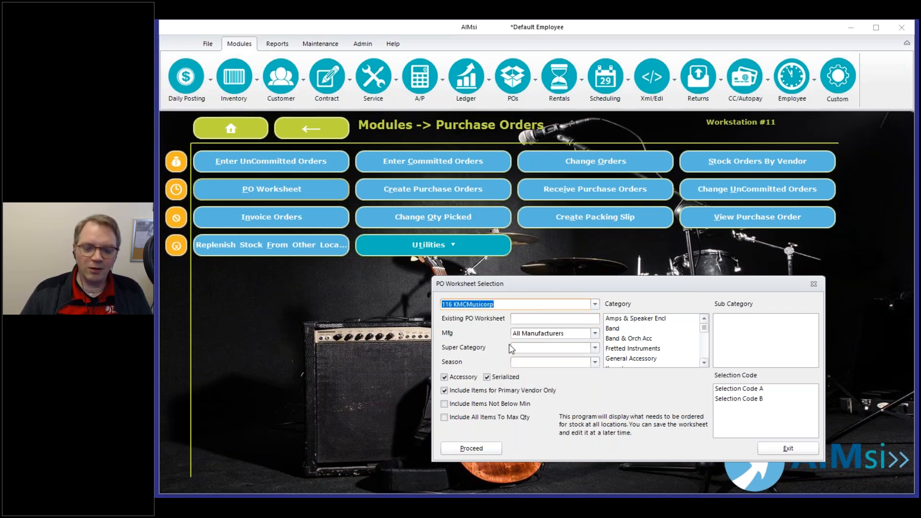
pyautogui.click(521, 321)
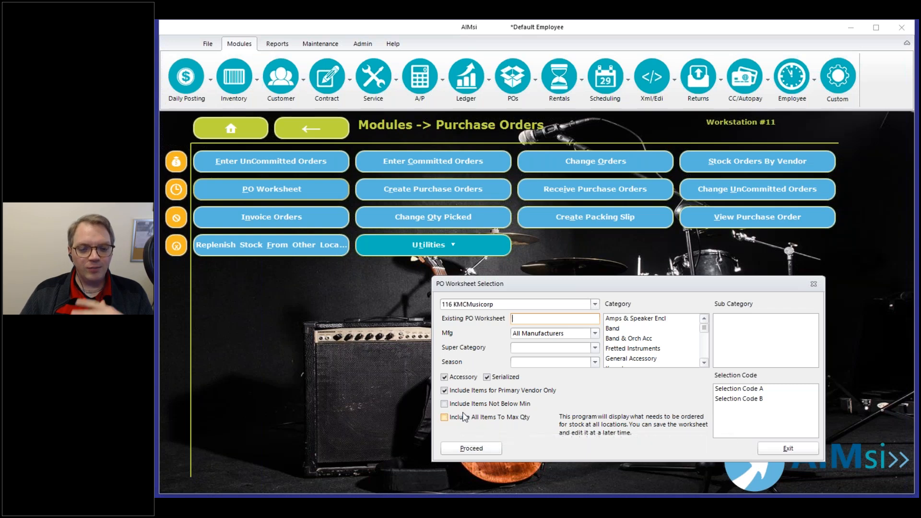
# Include non-primary-vendor items, items not below min and all items to max, then proceed.
pyautogui.click(458, 391)
pyautogui.click(455, 404)
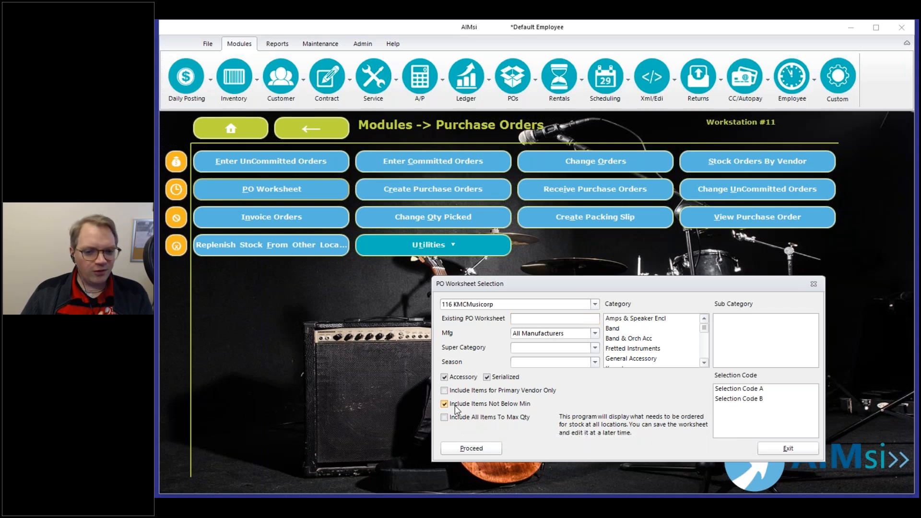
pyautogui.click(454, 417)
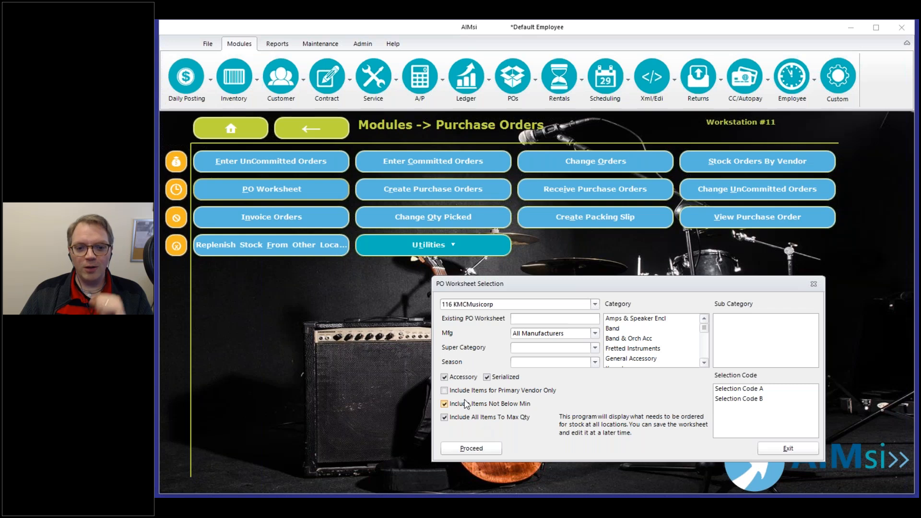
pyautogui.moveTo(493, 408)
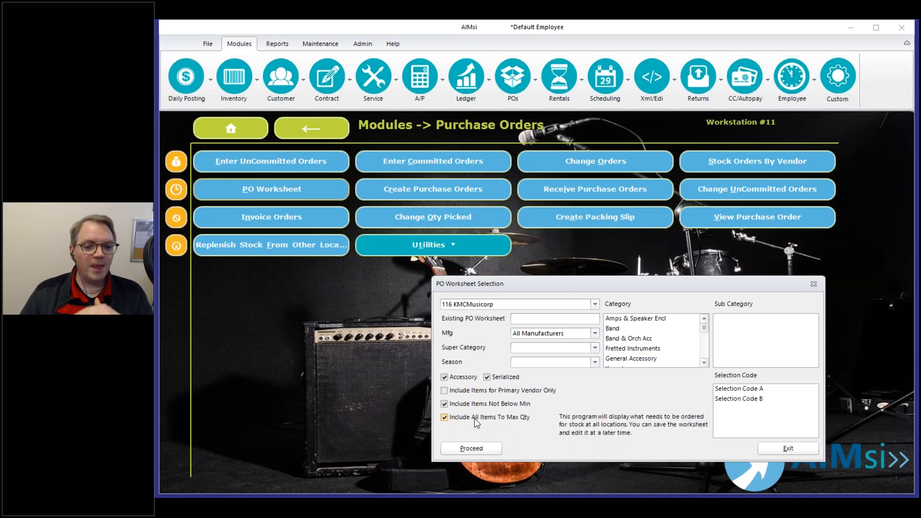
pyautogui.moveTo(474, 425)
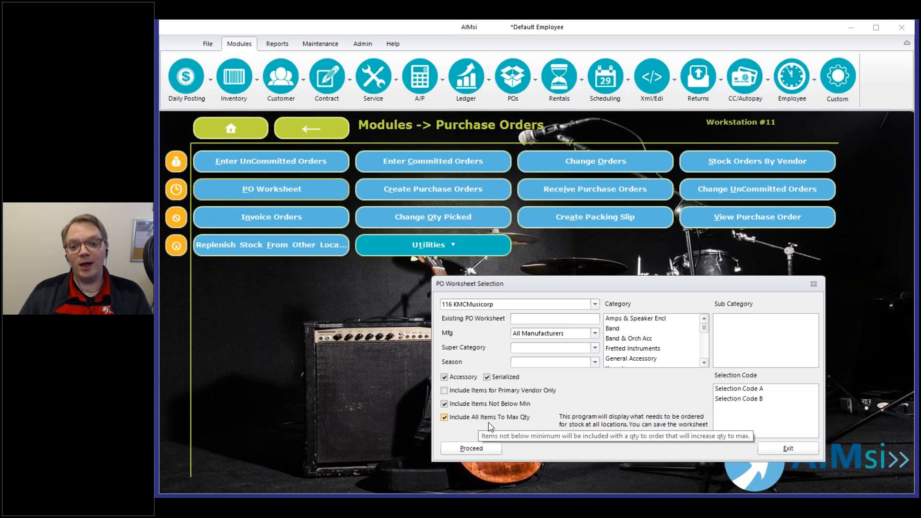
pyautogui.click(470, 449)
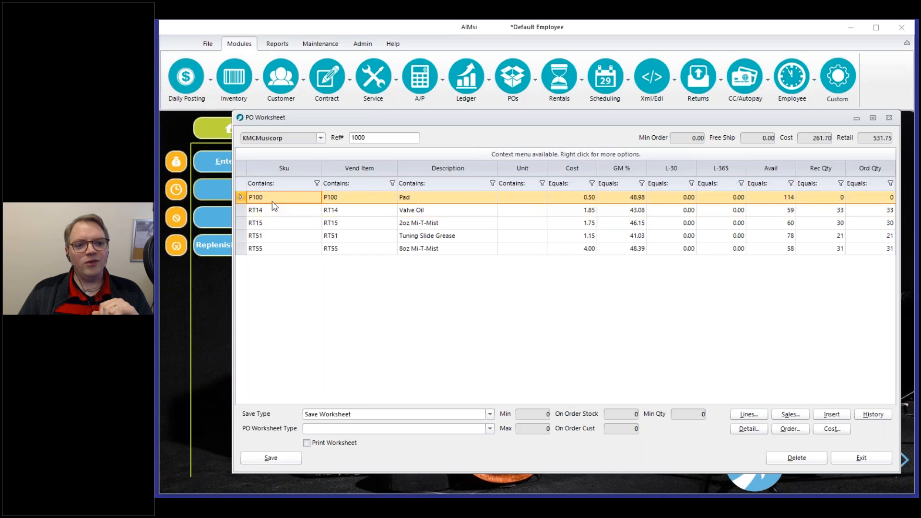
# Select the RT14 Valve Oil row to confirm its min of 40 and max of 60.
pyautogui.click(279, 213)
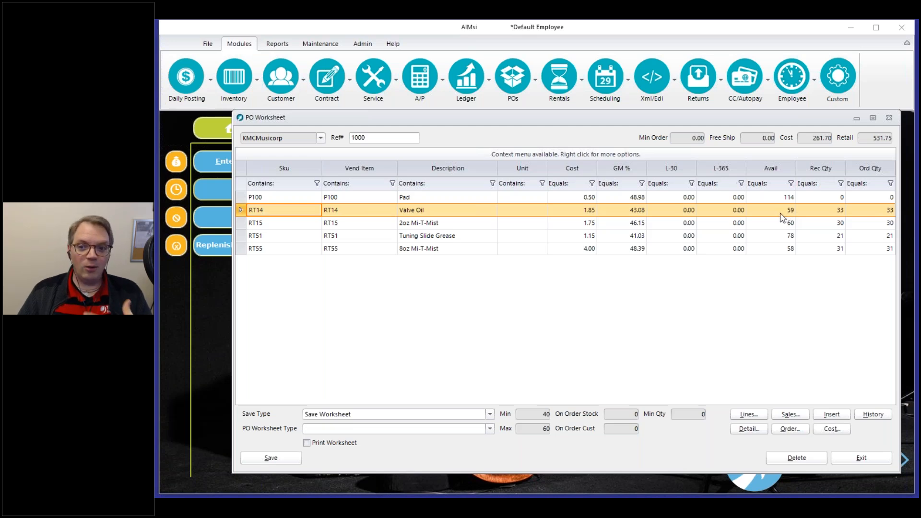
# Order 10 Valve Oil for location I and save, raising its worksheet quantity to 43.
pyautogui.click(740, 419)
pyautogui.moveTo(582, 264); pyautogui.dragTo(561, 222)
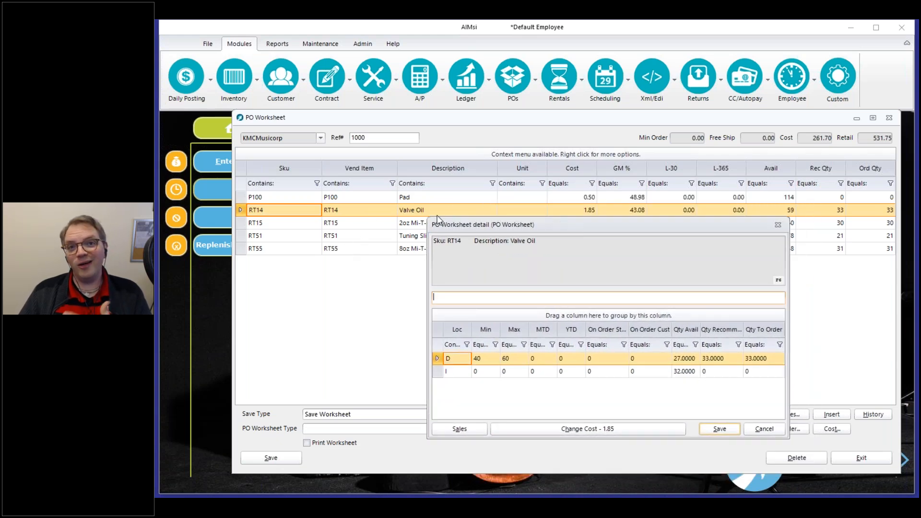
pyautogui.click(456, 358)
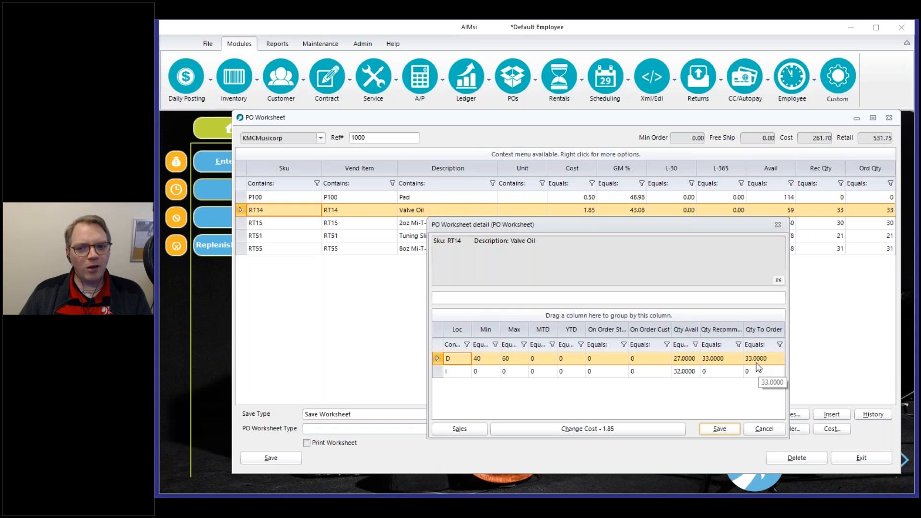
pyautogui.click(718, 372)
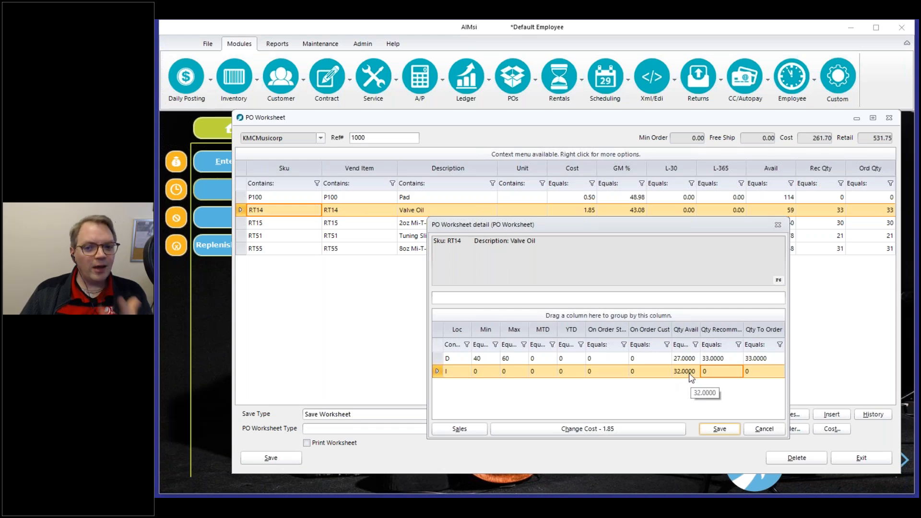
pyautogui.press('Tab')
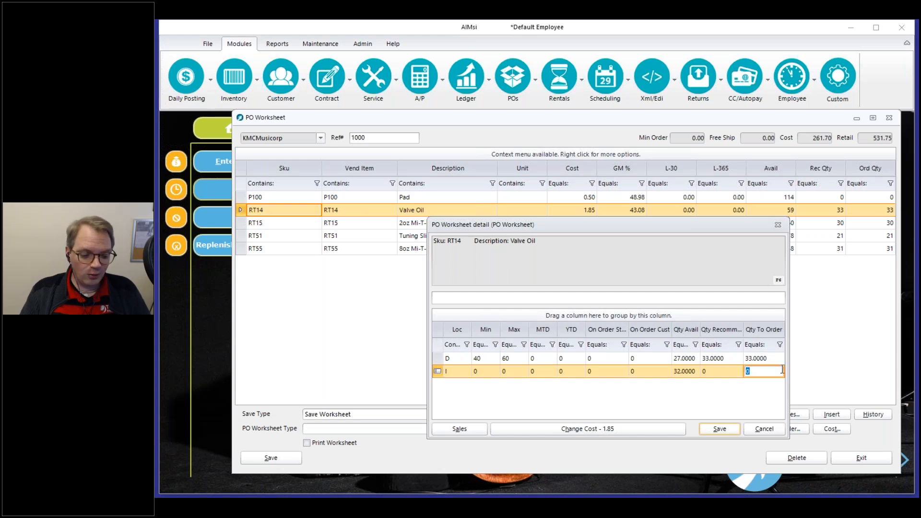
pyautogui.write('10')
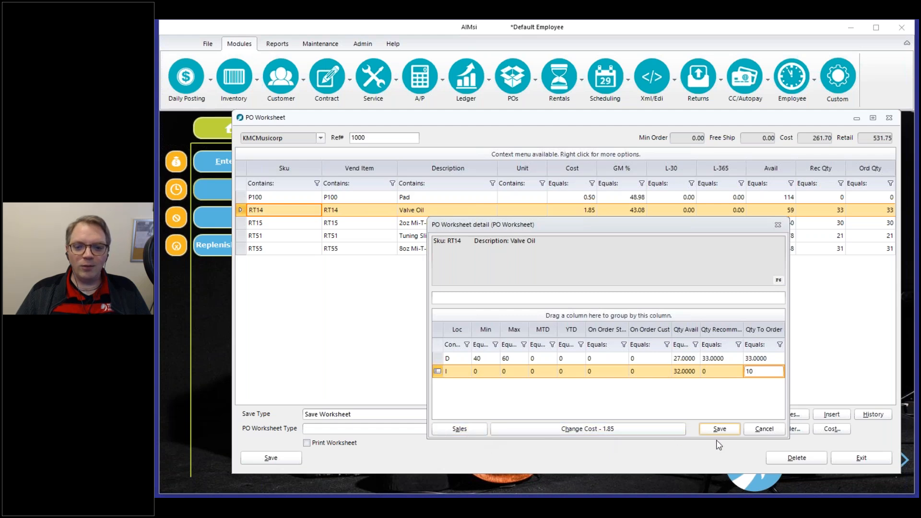
pyautogui.click(727, 429)
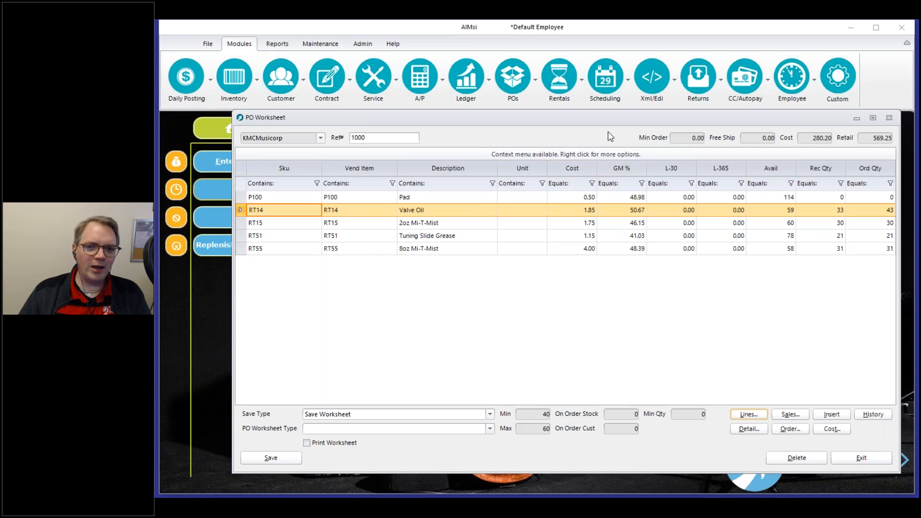
# Select the P100 Pad row in the KMCMusicorp PO worksheet.
pyautogui.click(434, 197)
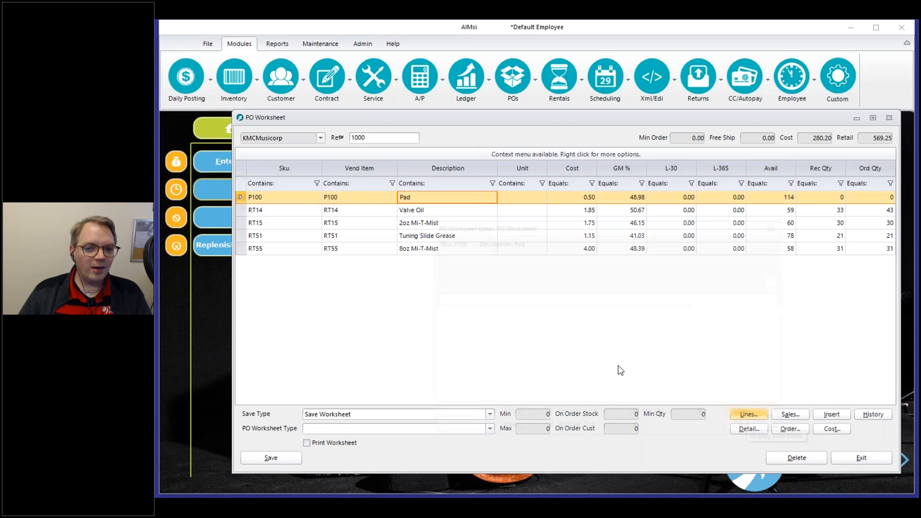
# Review Pad's location D and I stock detail without changes, then open its sales history.
pyautogui.click(746, 428)
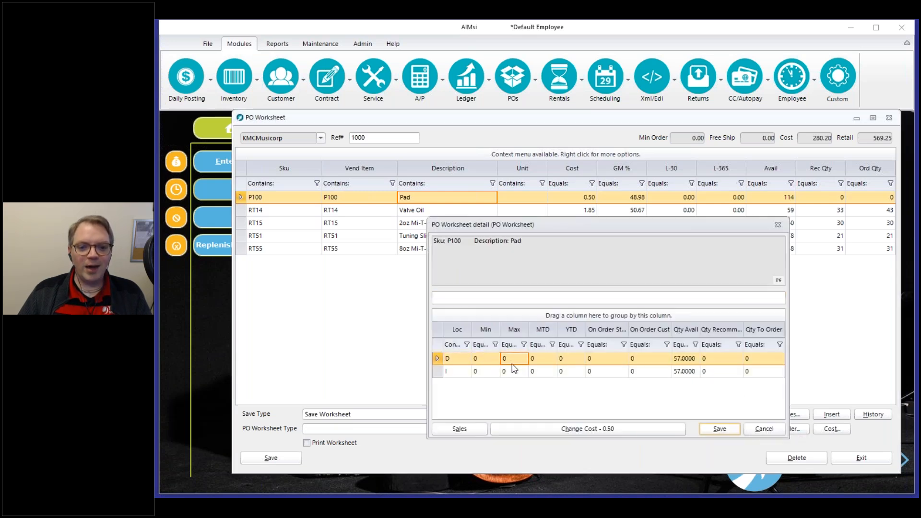
pyautogui.click(498, 372)
pyautogui.click(515, 376)
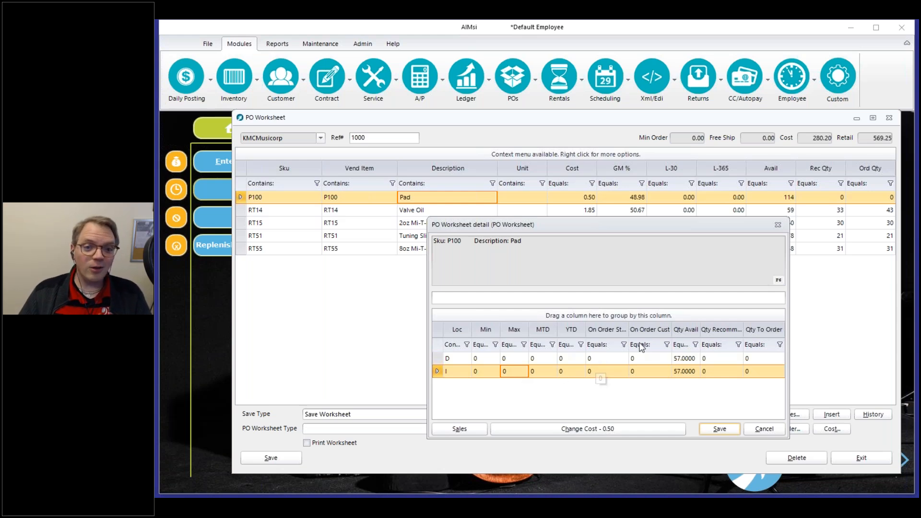
pyautogui.click(779, 227)
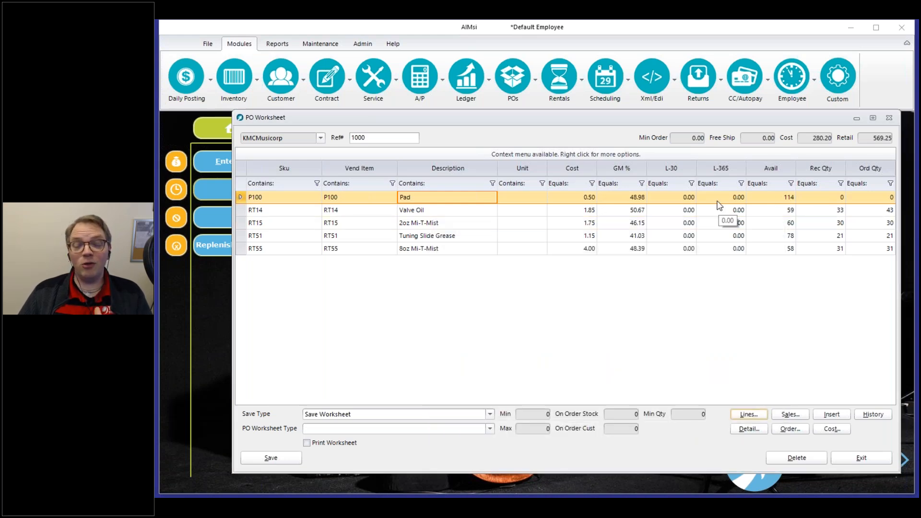
pyautogui.click(882, 199)
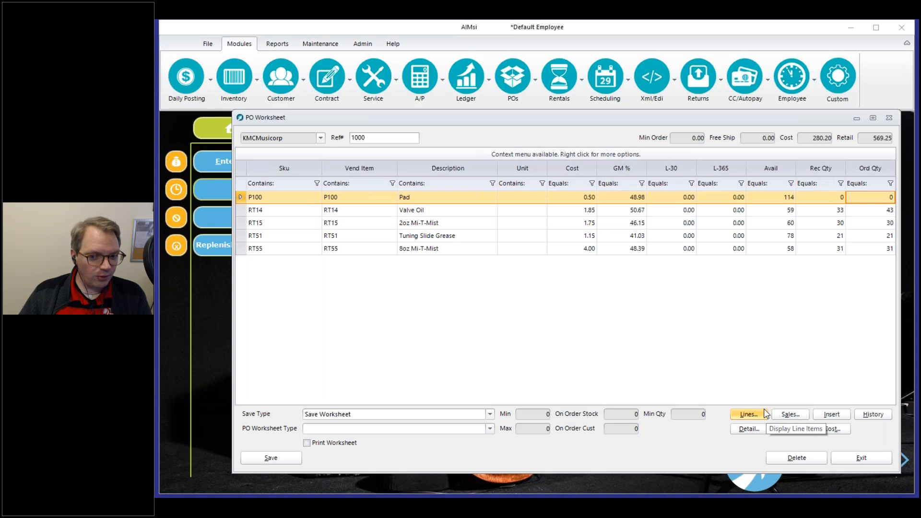
pyautogui.click(791, 417)
# Check Pad's Dubuque monthly sales, all zero, then close the sales history.
pyautogui.click(530, 247)
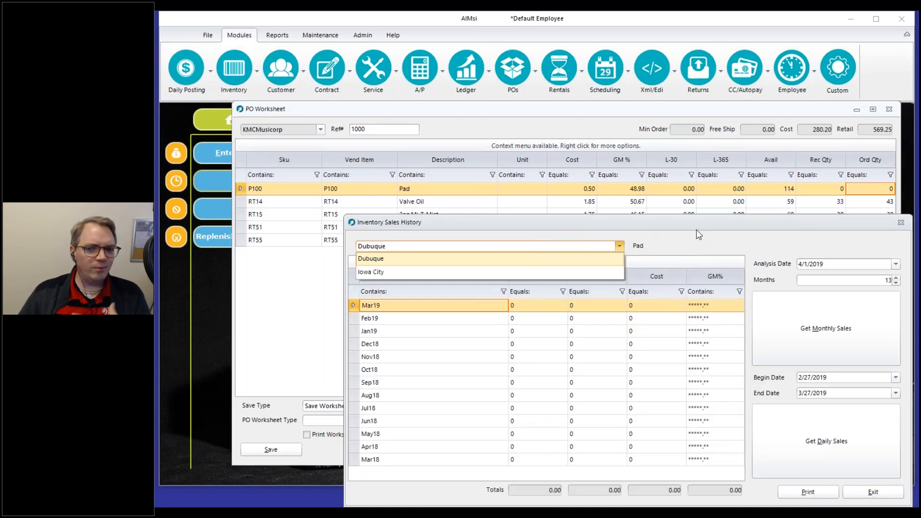
pyautogui.click(689, 241)
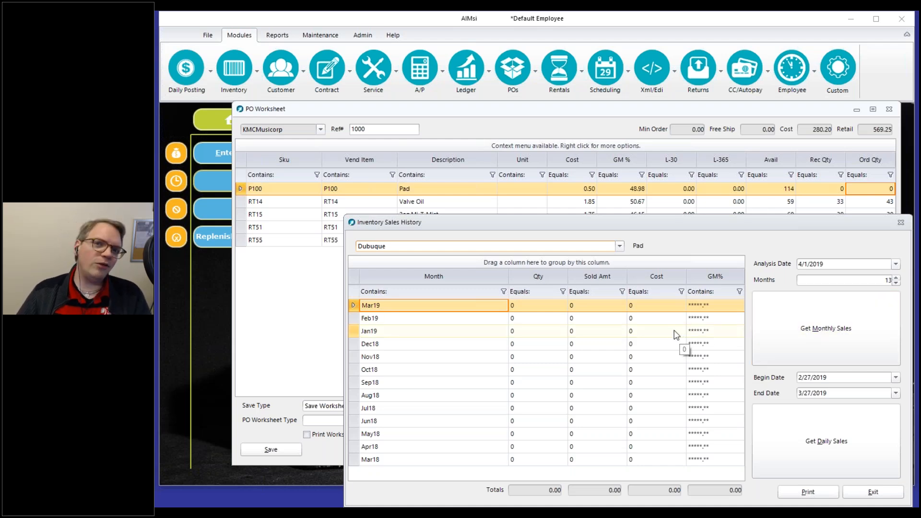
pyautogui.click(900, 225)
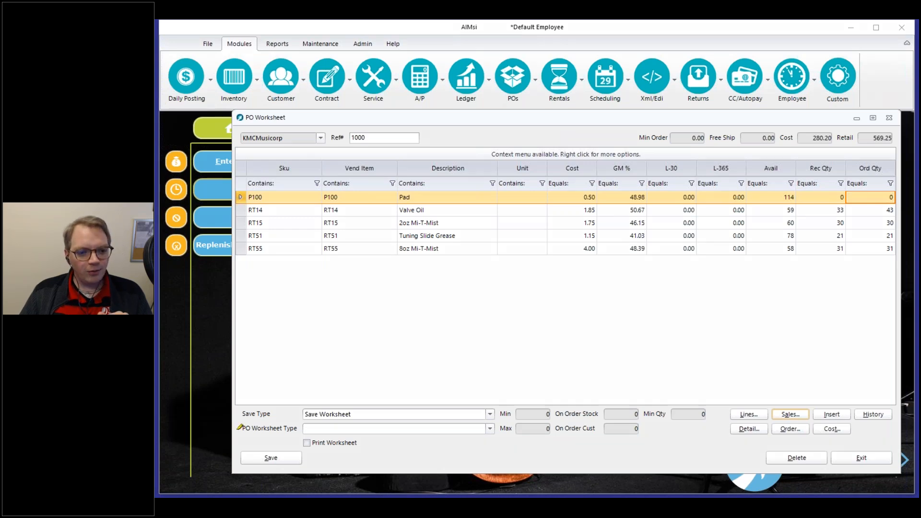
# Keep the save type as Save Worksheet and display the PO Worksheet Type choices.
pyautogui.moveTo(243, 414); pyautogui.dragTo(439, 413)
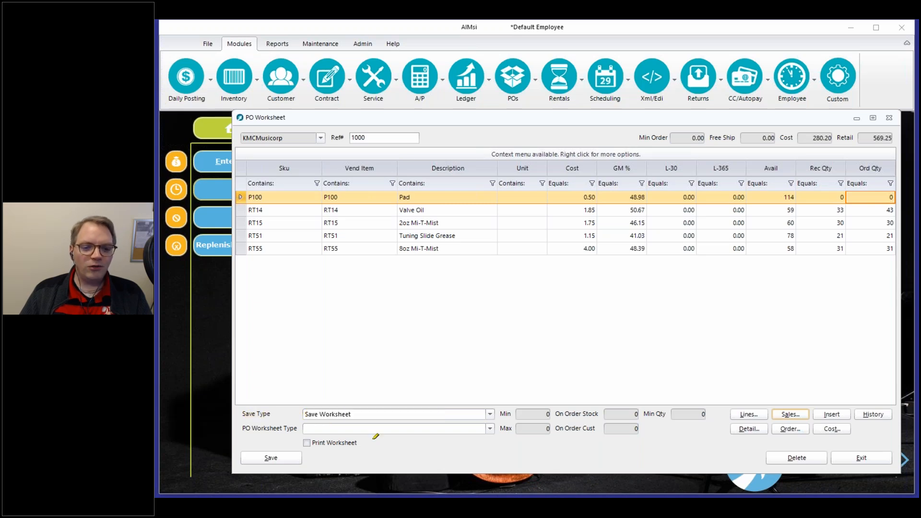
pyautogui.click(482, 414)
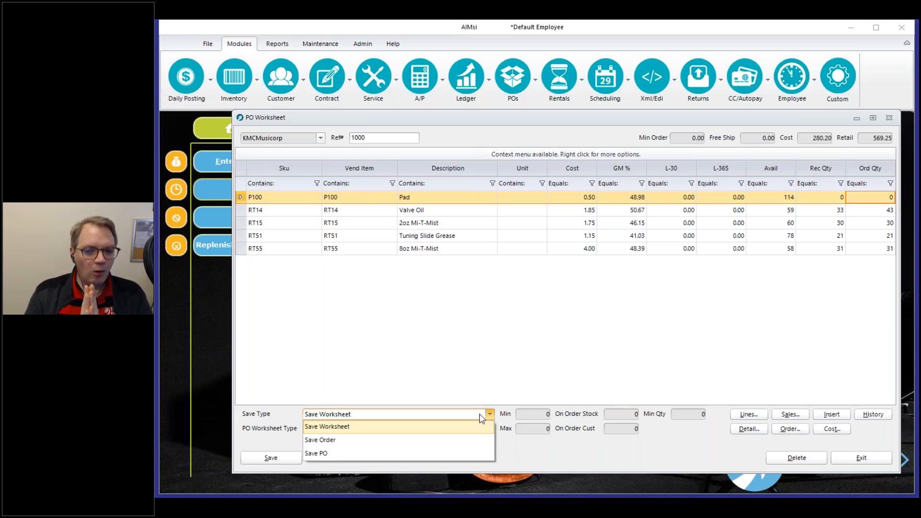
pyautogui.click(448, 394)
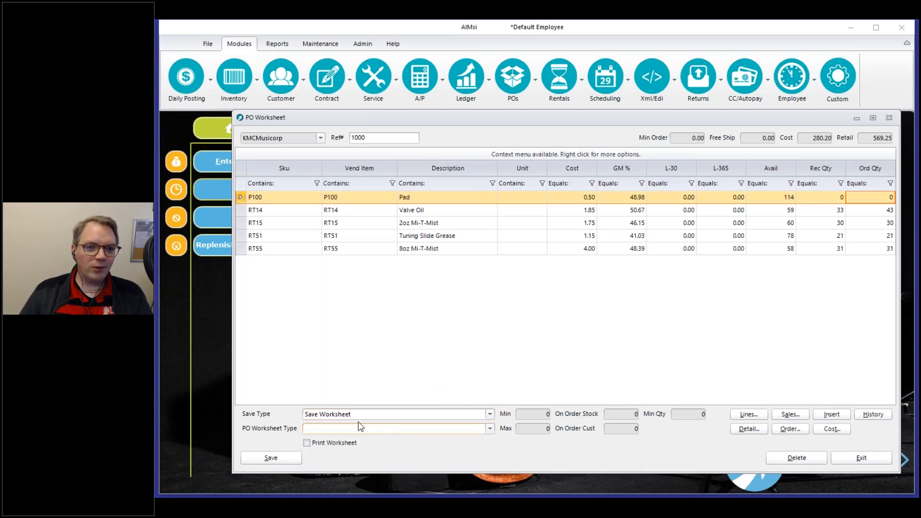
pyautogui.moveTo(367, 137); pyautogui.dragTo(356, 138)
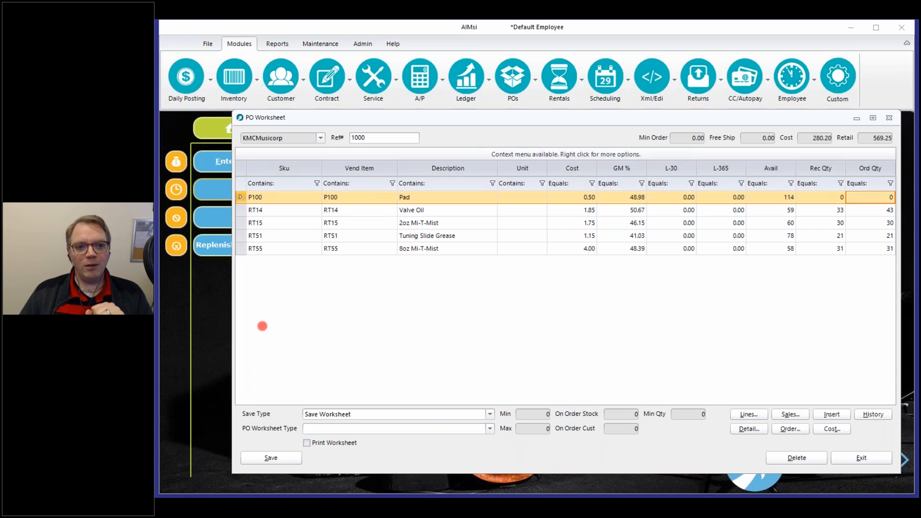
pyautogui.click(301, 359)
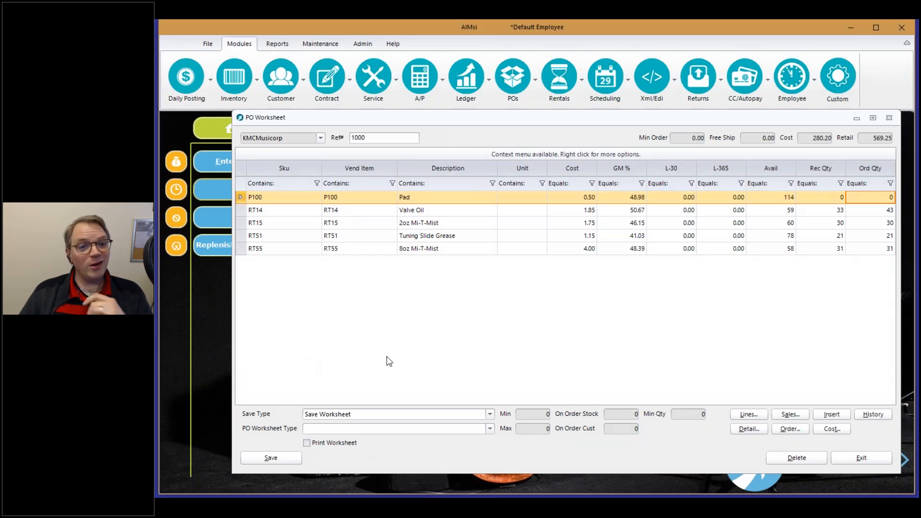
pyautogui.click(390, 432)
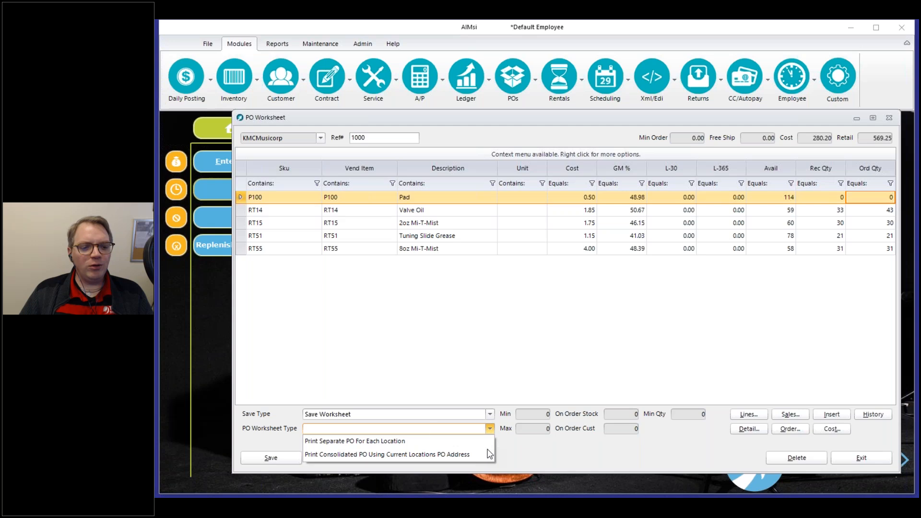
# Leave the save type on Save Worksheet and choose Print Separate PO For Each Location as worksheet type.
pyautogui.click(422, 414)
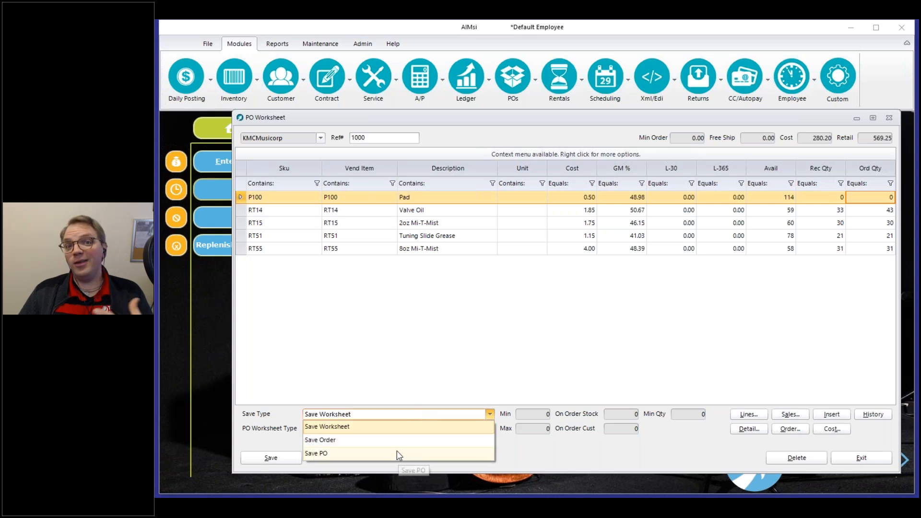
pyautogui.click(558, 454)
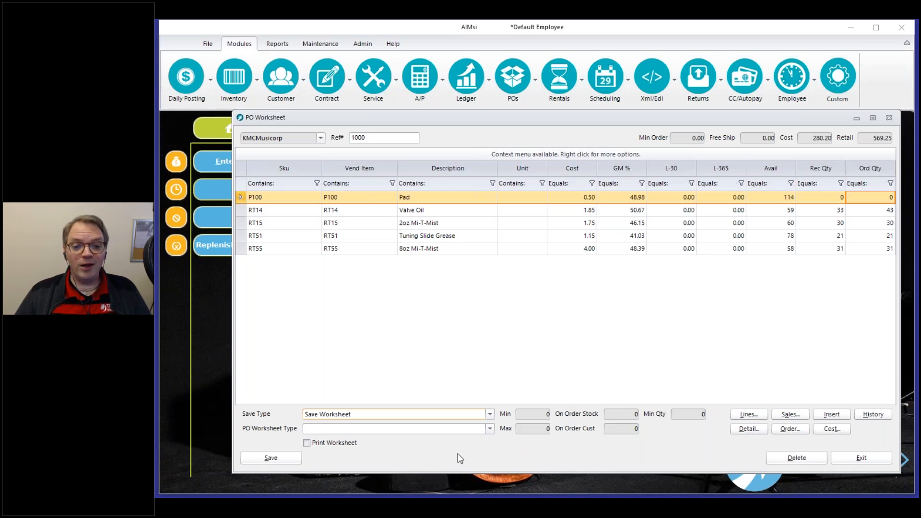
pyautogui.click(490, 429)
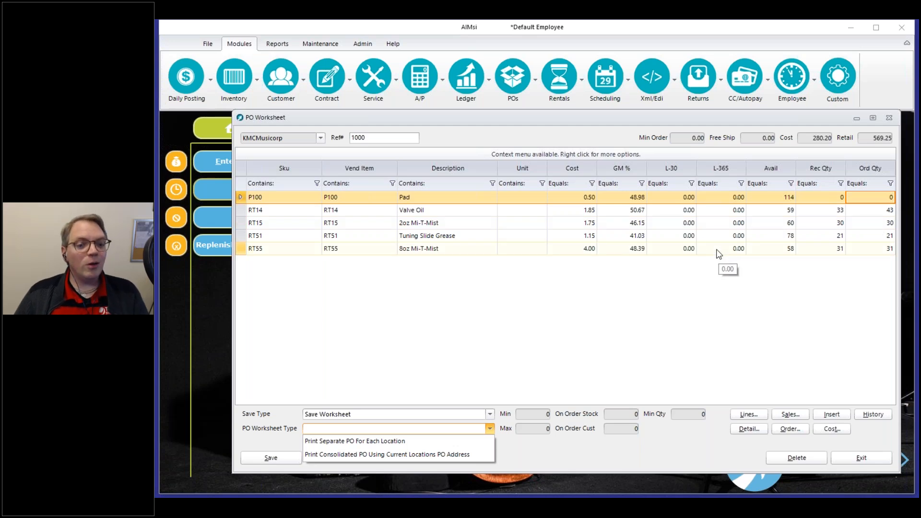
pyautogui.click(374, 443)
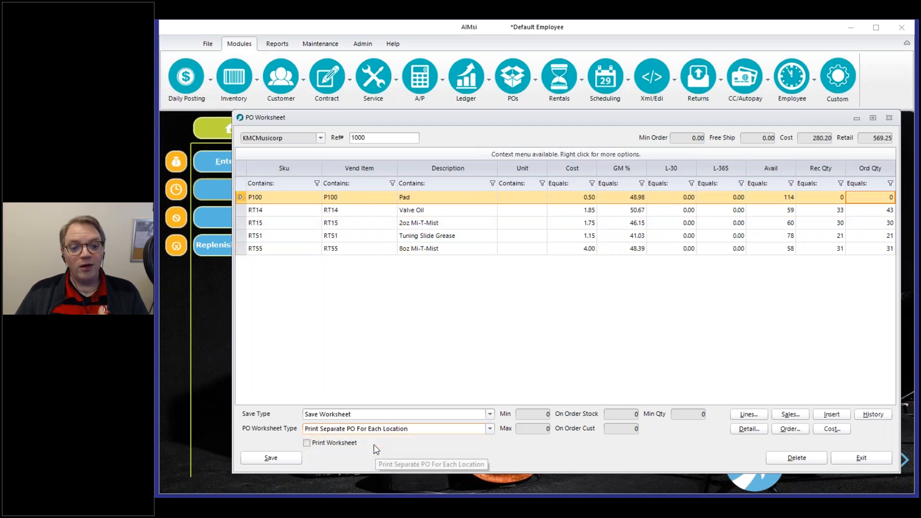
pyautogui.click(377, 416)
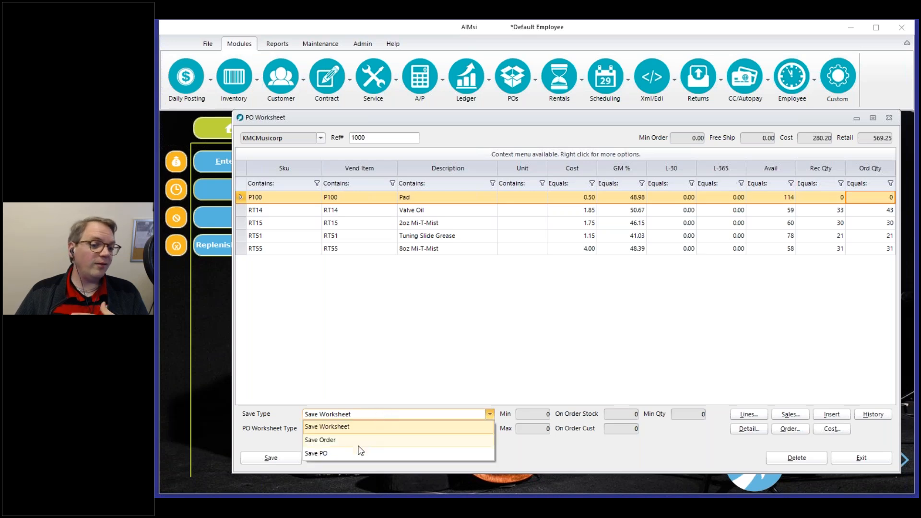
pyautogui.click(404, 399)
pyautogui.click(389, 436)
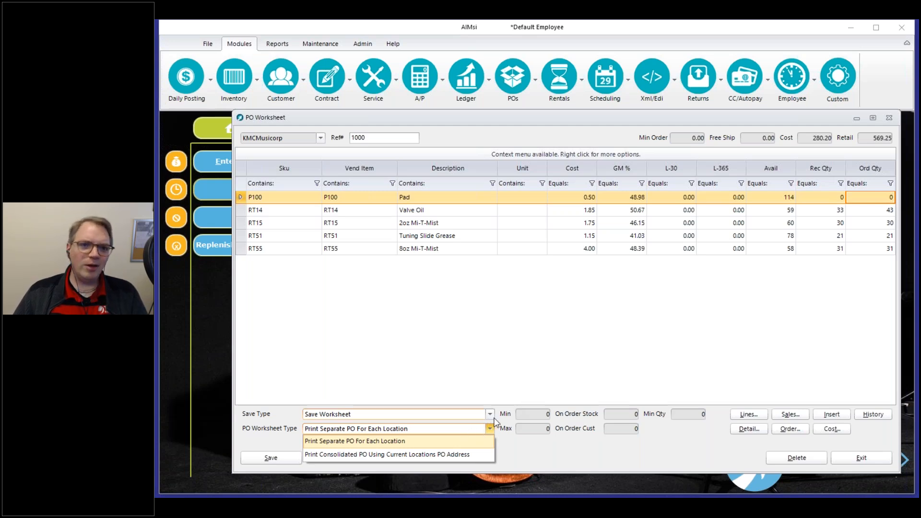
pyautogui.click(458, 439)
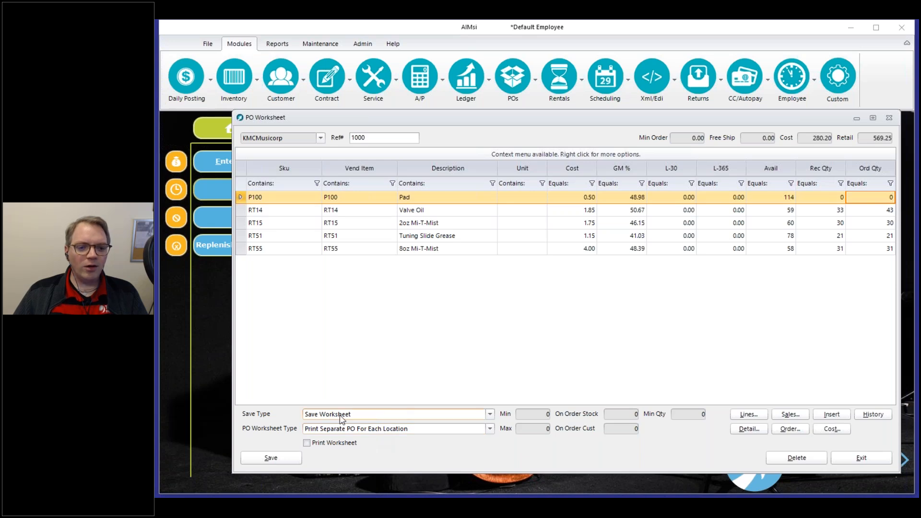
# Save the current PO worksheet, then load existing PO worksheet 1000.
pyautogui.click(282, 463)
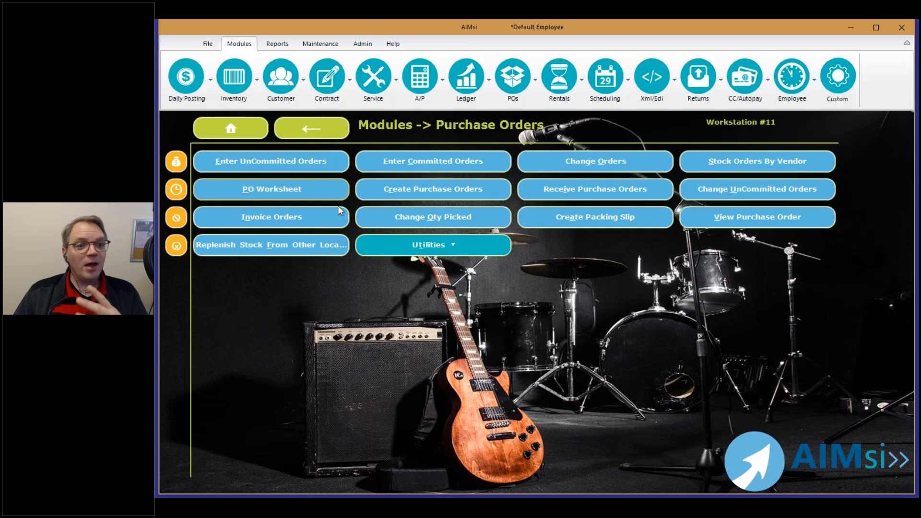
pyautogui.click(282, 188)
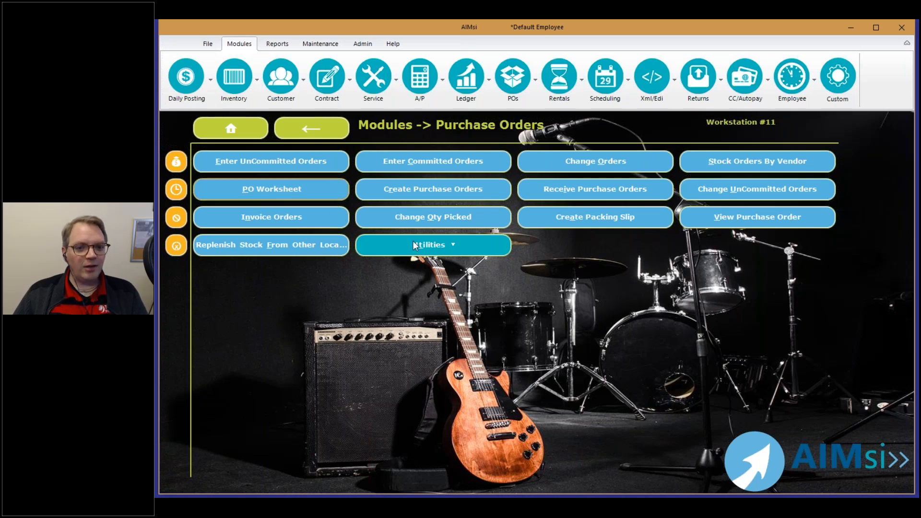
pyautogui.write('1000')
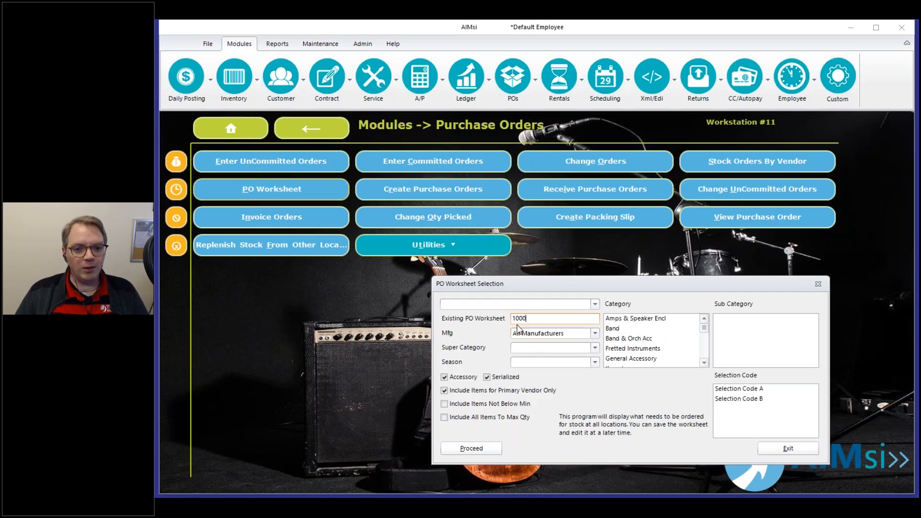
pyautogui.click(475, 447)
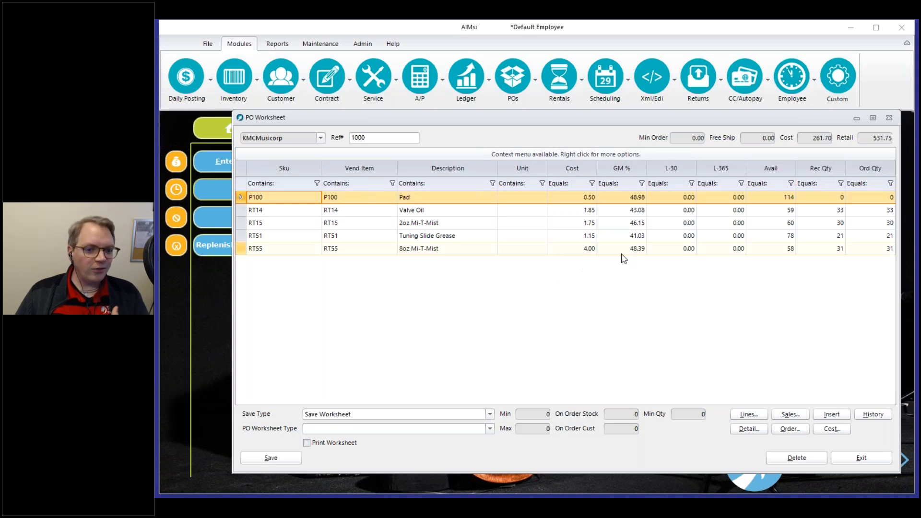
# Exit PO worksheet 1000 and confirm the warning to leave it.
pyautogui.click(870, 462)
pyautogui.press('Return')
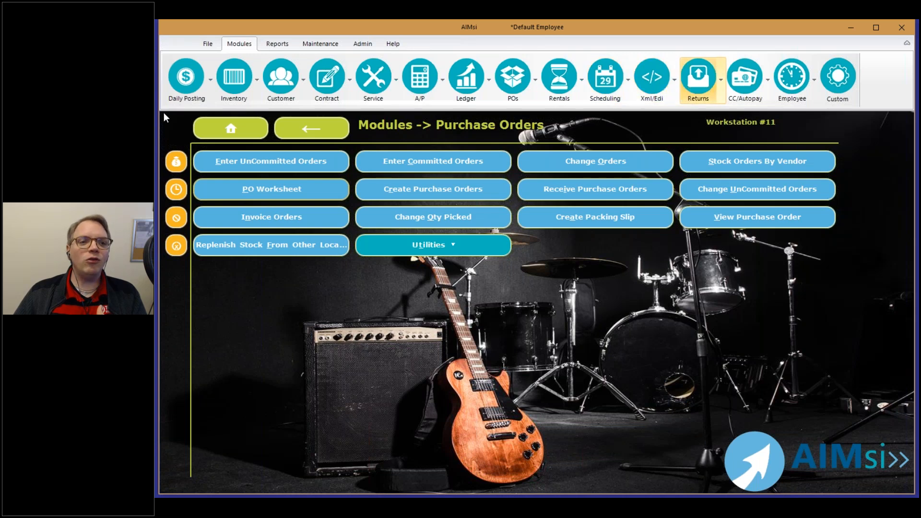
# Navigate from the main menu via Maintenance > General to Computer 11's Work Stations PO settings.
pyautogui.click(248, 129)
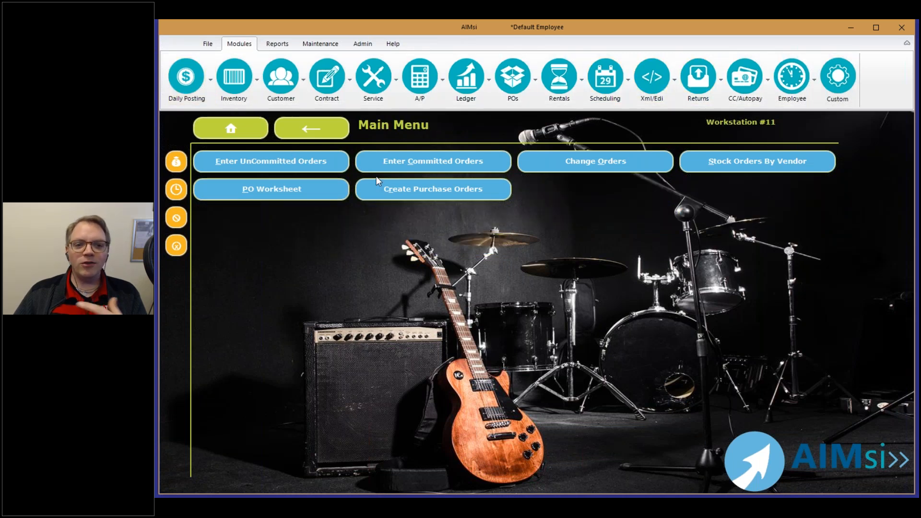
pyautogui.click(741, 157)
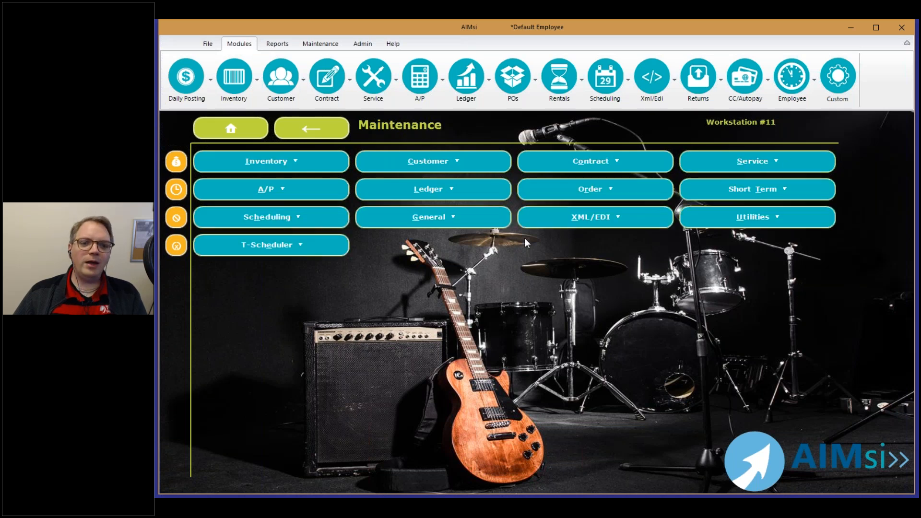
pyautogui.click(482, 223)
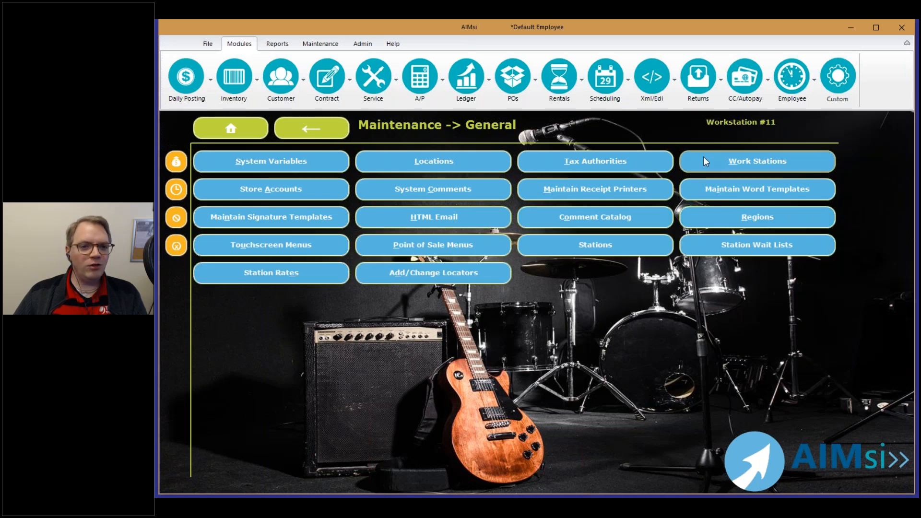
pyautogui.click(752, 172)
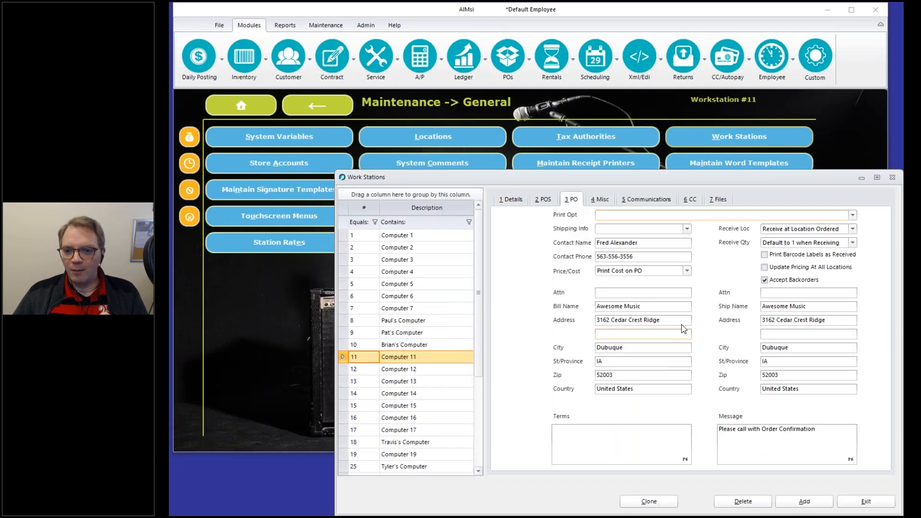
pyautogui.click(681, 217)
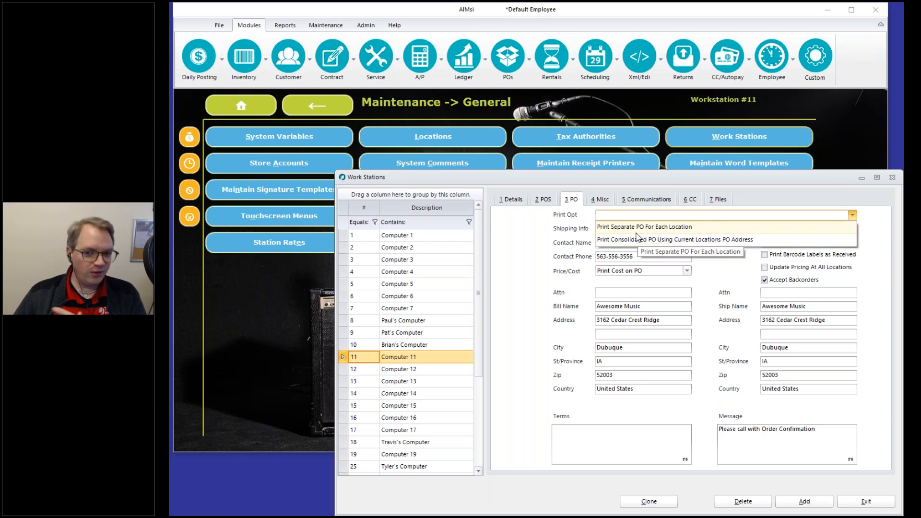
pyautogui.click(518, 311)
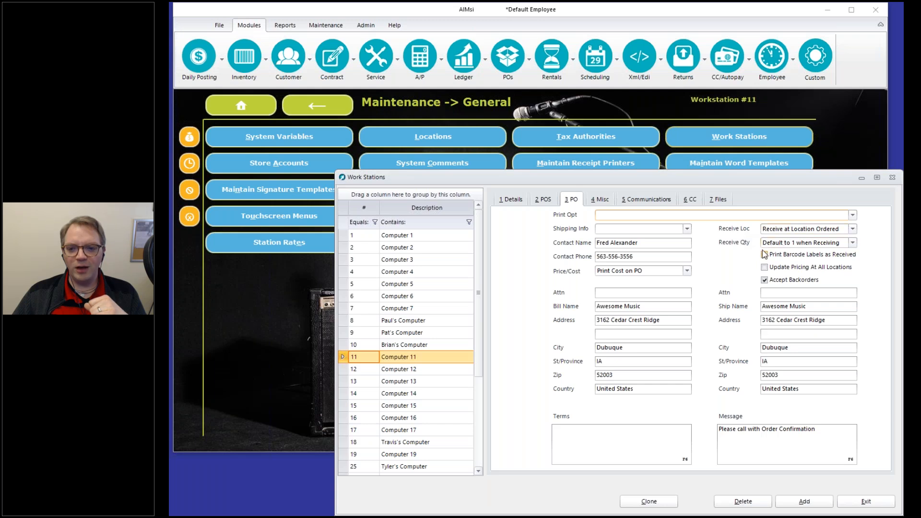
pyautogui.click(800, 231)
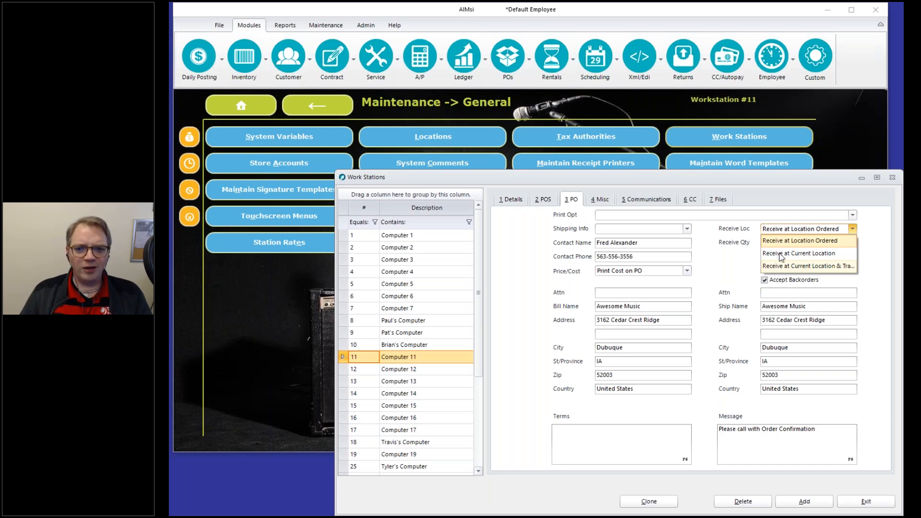
pyautogui.click(726, 215)
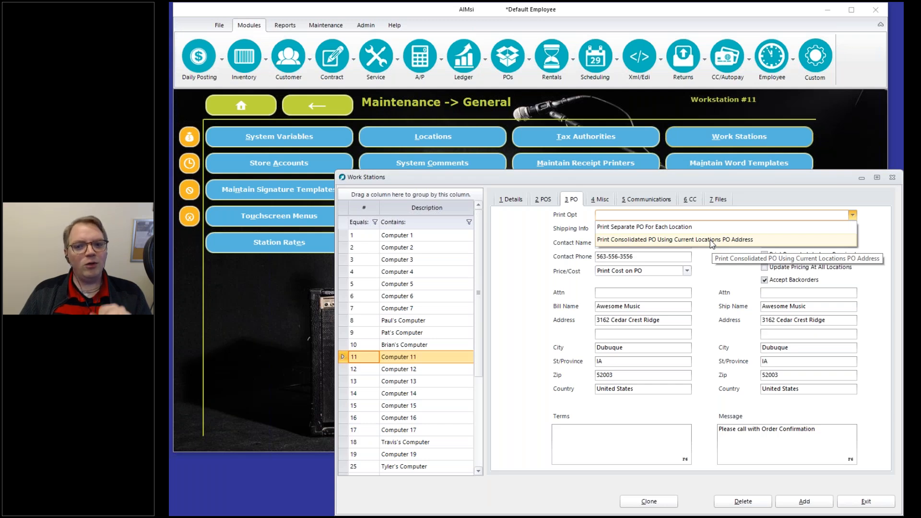
# Try the consolidated PO print option and the third receiving location, then cancel without saving.
pyautogui.click(712, 244)
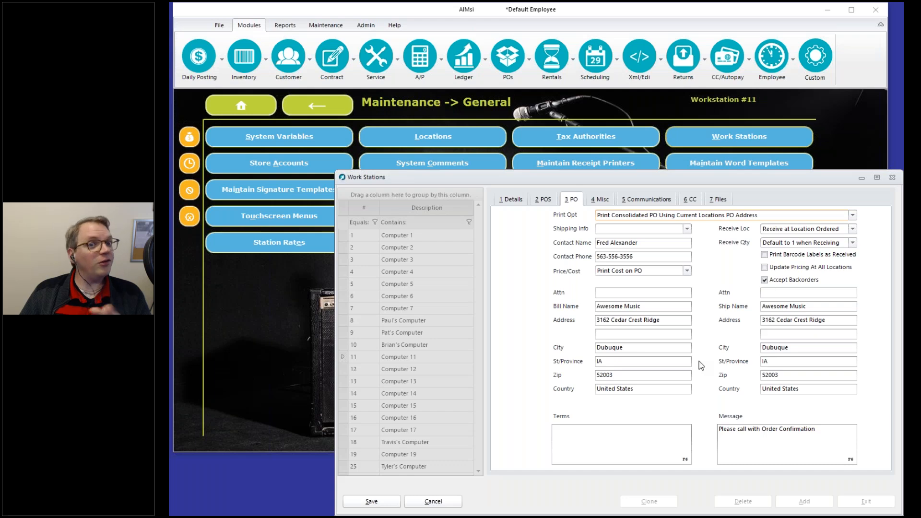
pyautogui.click(796, 231)
pyautogui.click(781, 267)
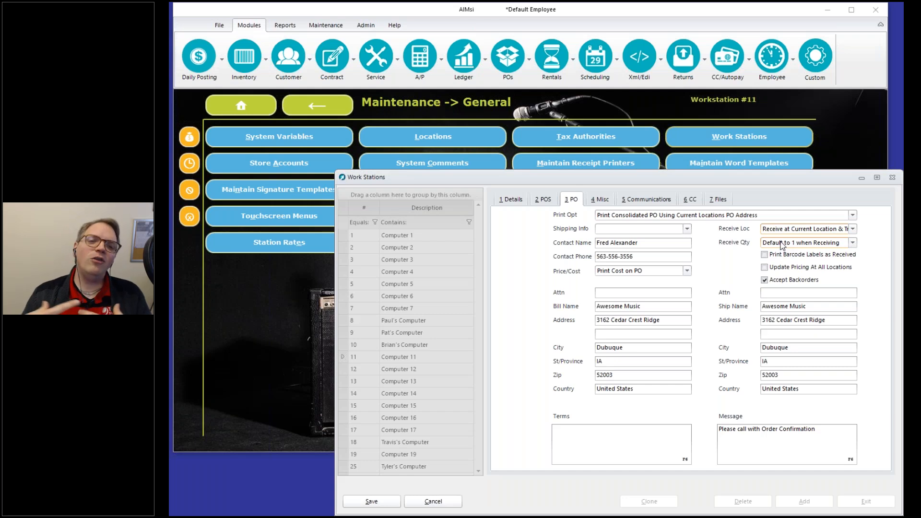
pyautogui.click(767, 432)
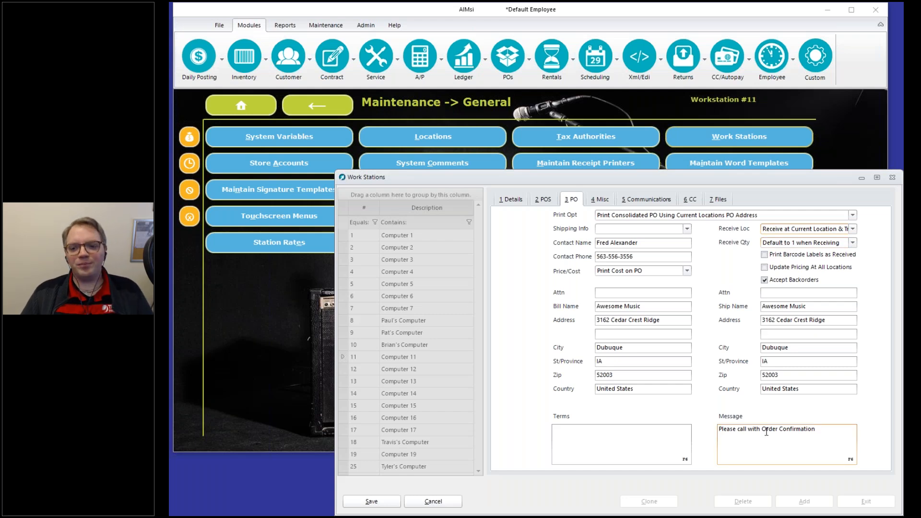
pyautogui.click(460, 504)
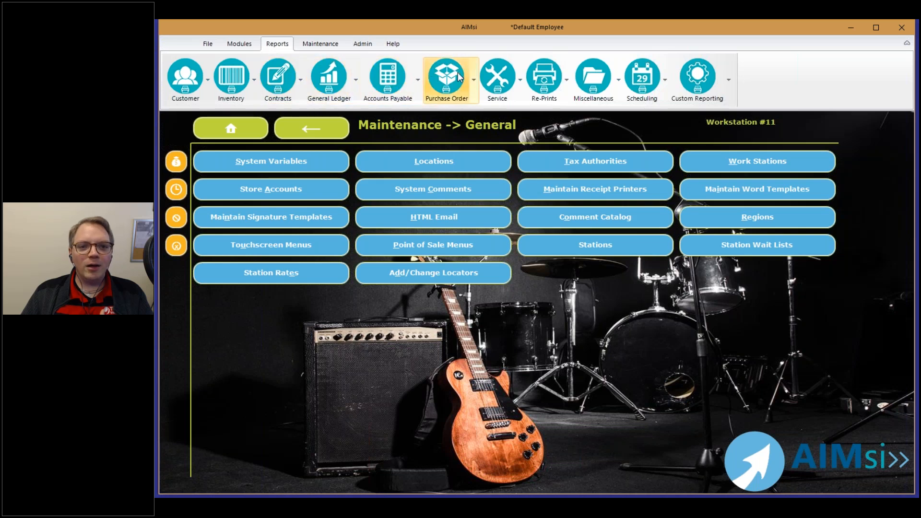
# Choose Orders from the Purchase Order reports list.
pyautogui.click(459, 77)
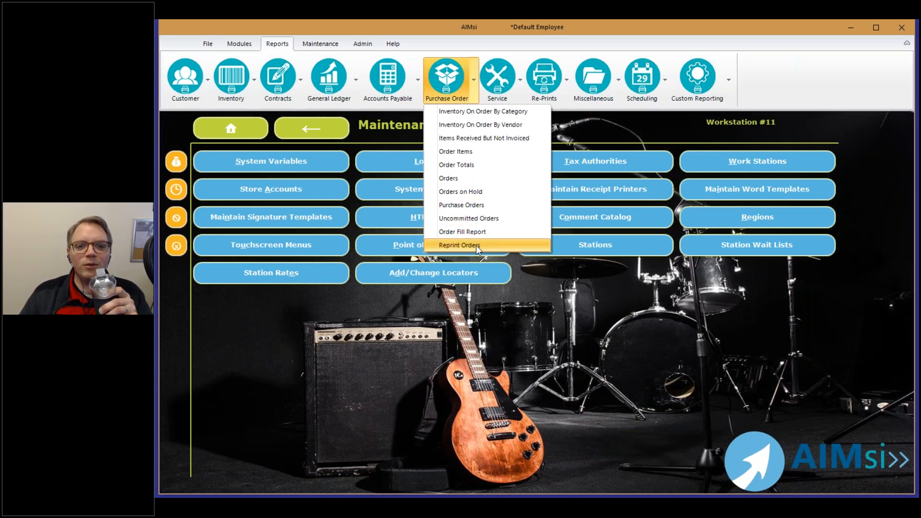
pyautogui.click(487, 178)
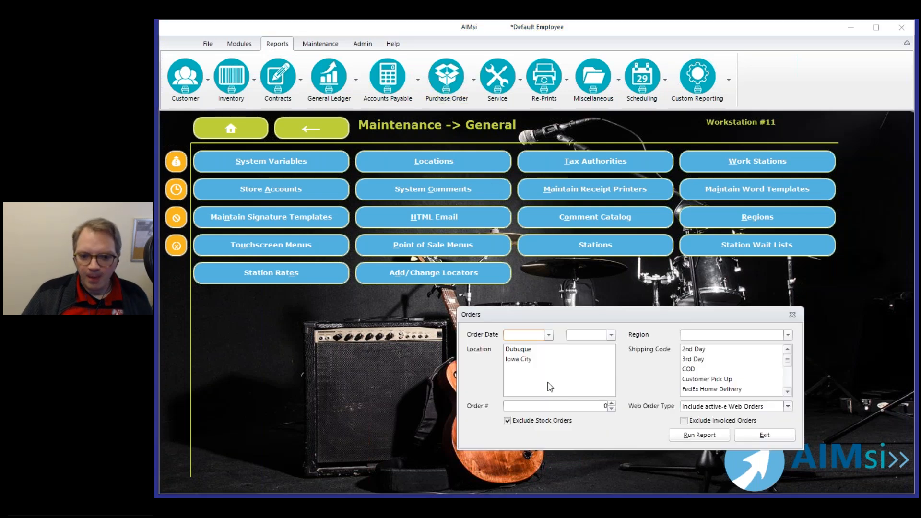
# Close the Orders report without running it and switch away from the AIMsi window.
pyautogui.click(766, 439)
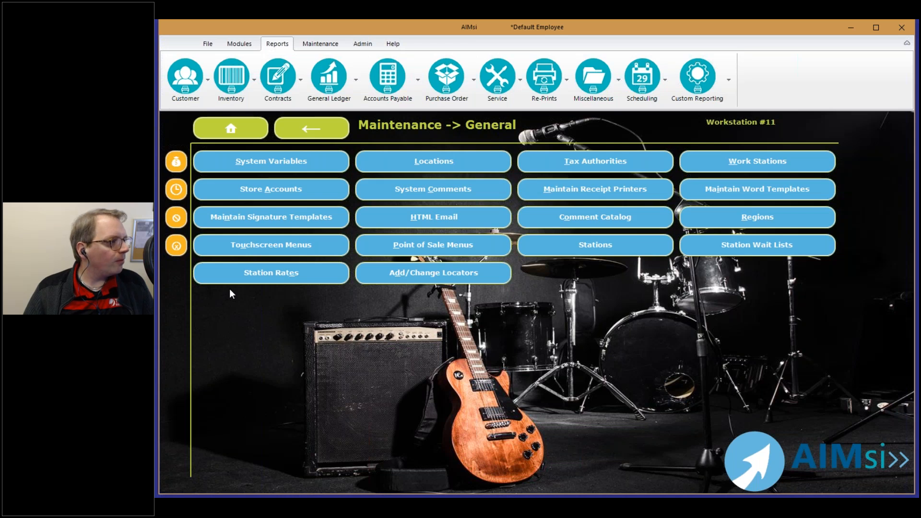
pyautogui.hotkey('alt', 'Tab')
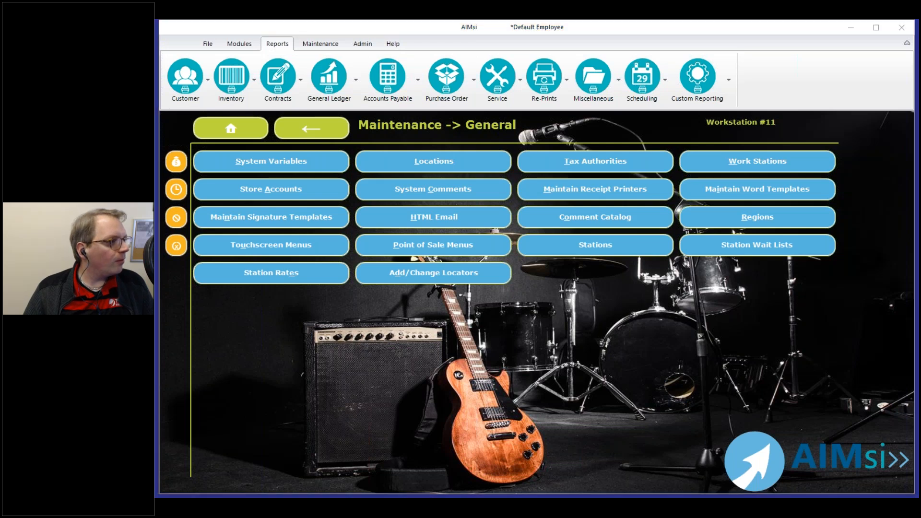